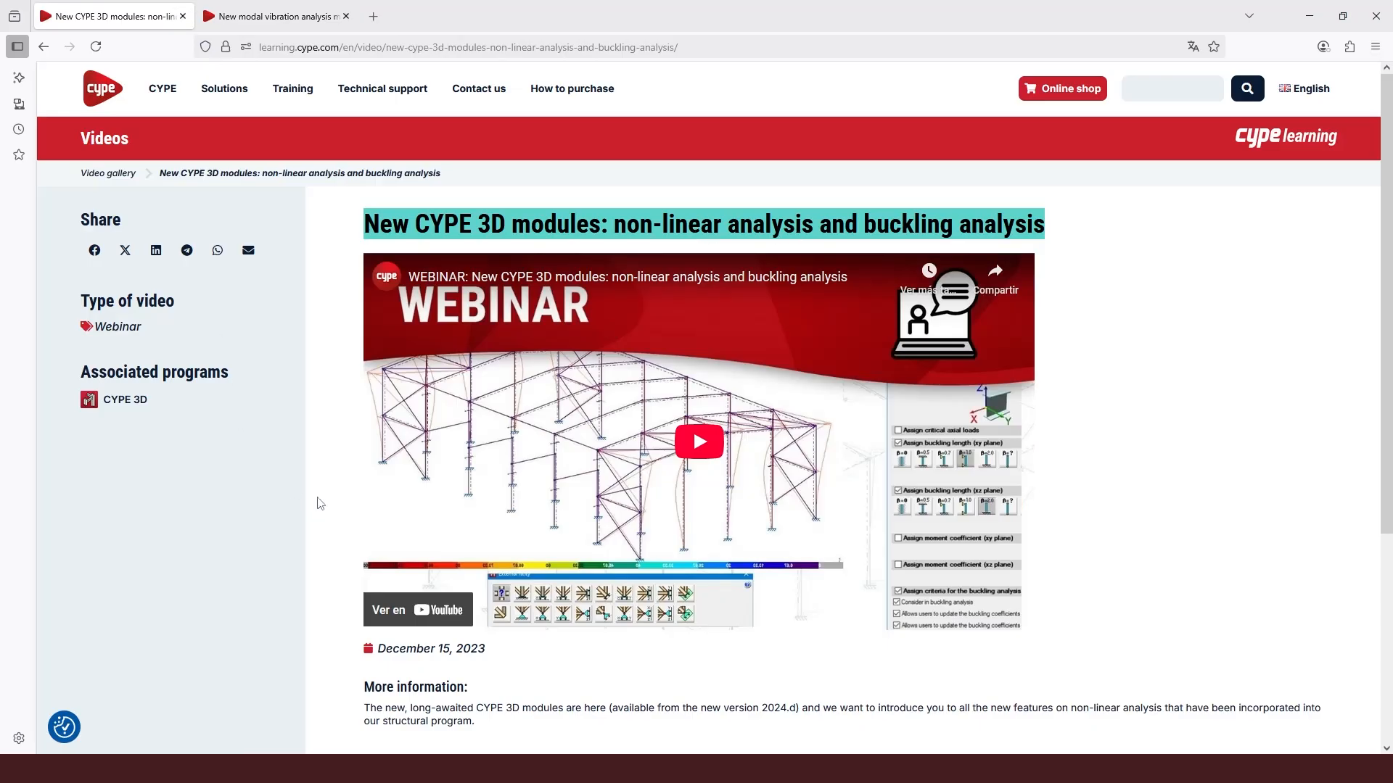
# - Switch to the CYPE 3D pergola model and open the Analyse dialog for stress/strain calculation
pyautogui.moveTo(363, 769)
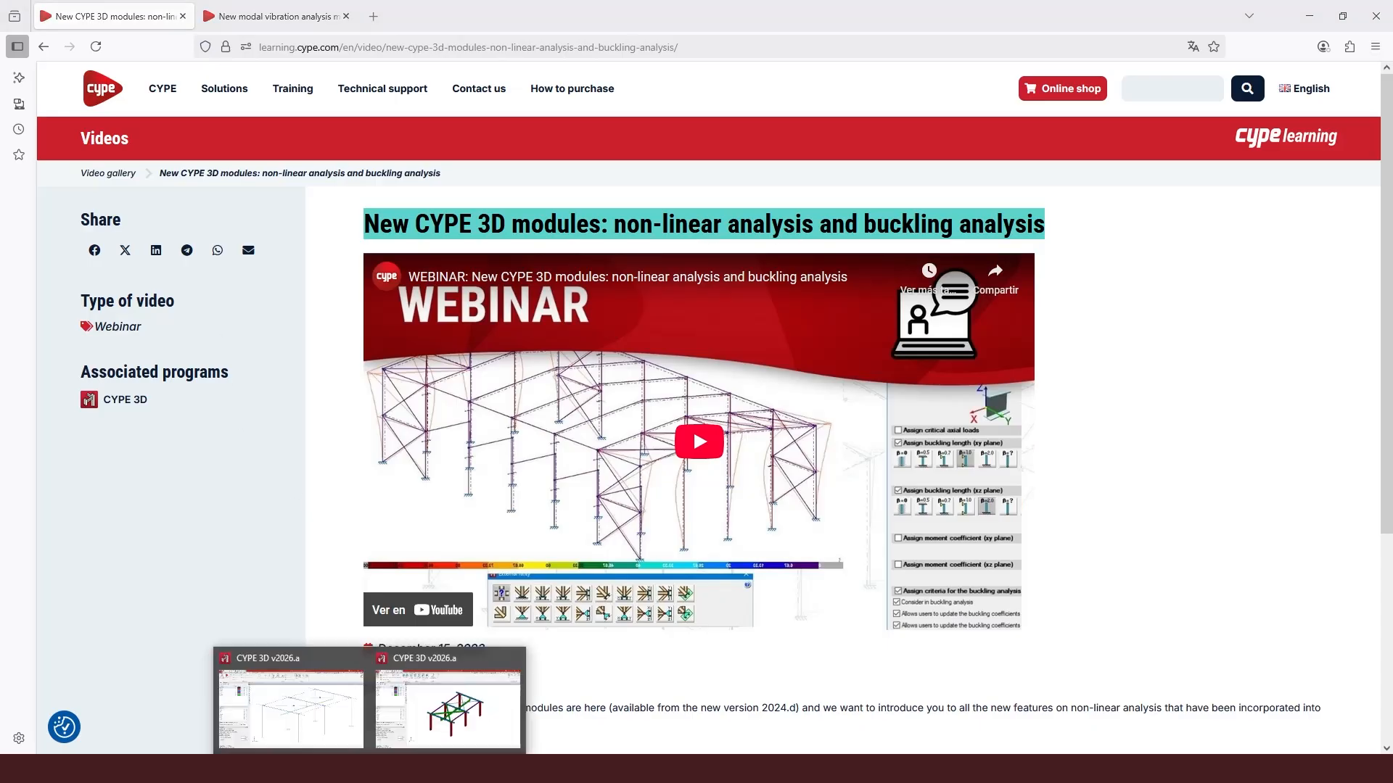
pyautogui.click(323, 738)
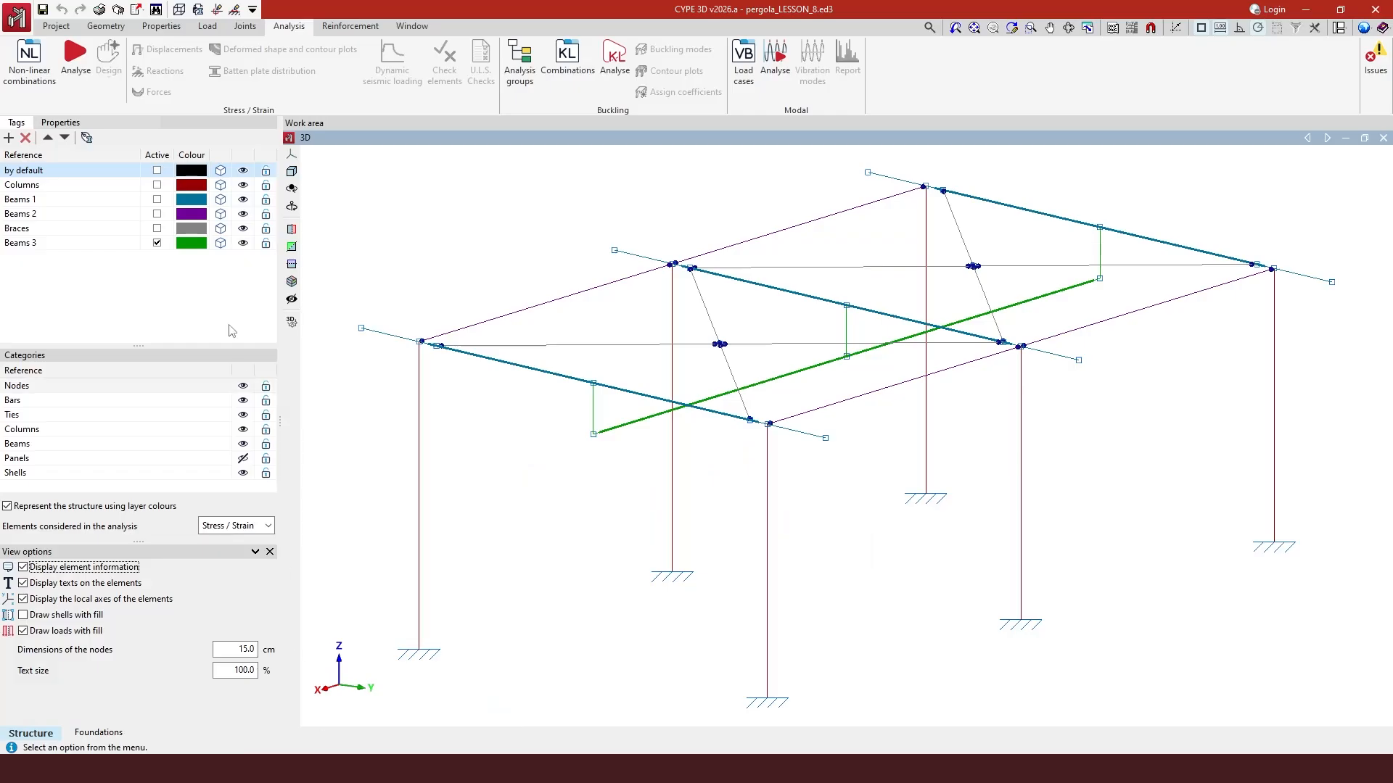
pyautogui.click(73, 71)
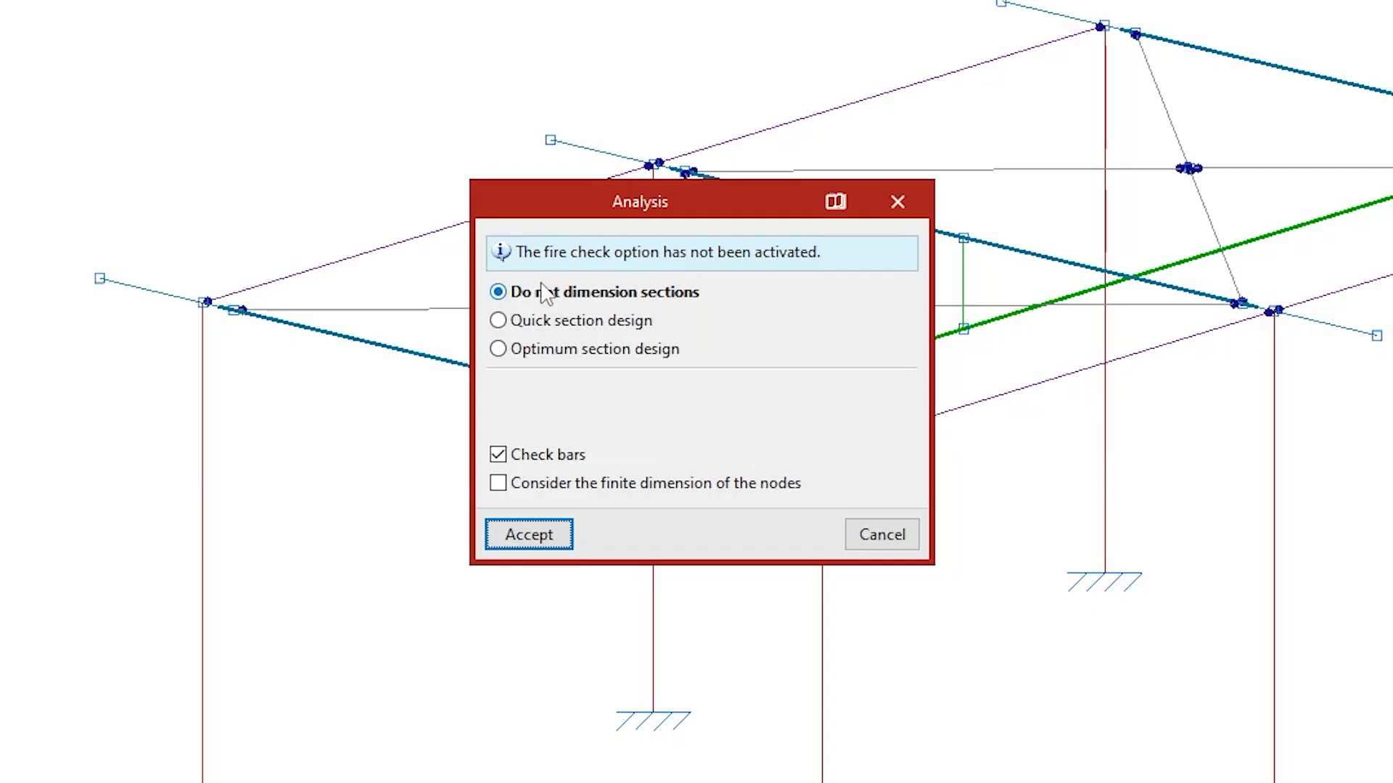
pyautogui.moveTo(522, 297)
pyautogui.moveTo(520, 325)
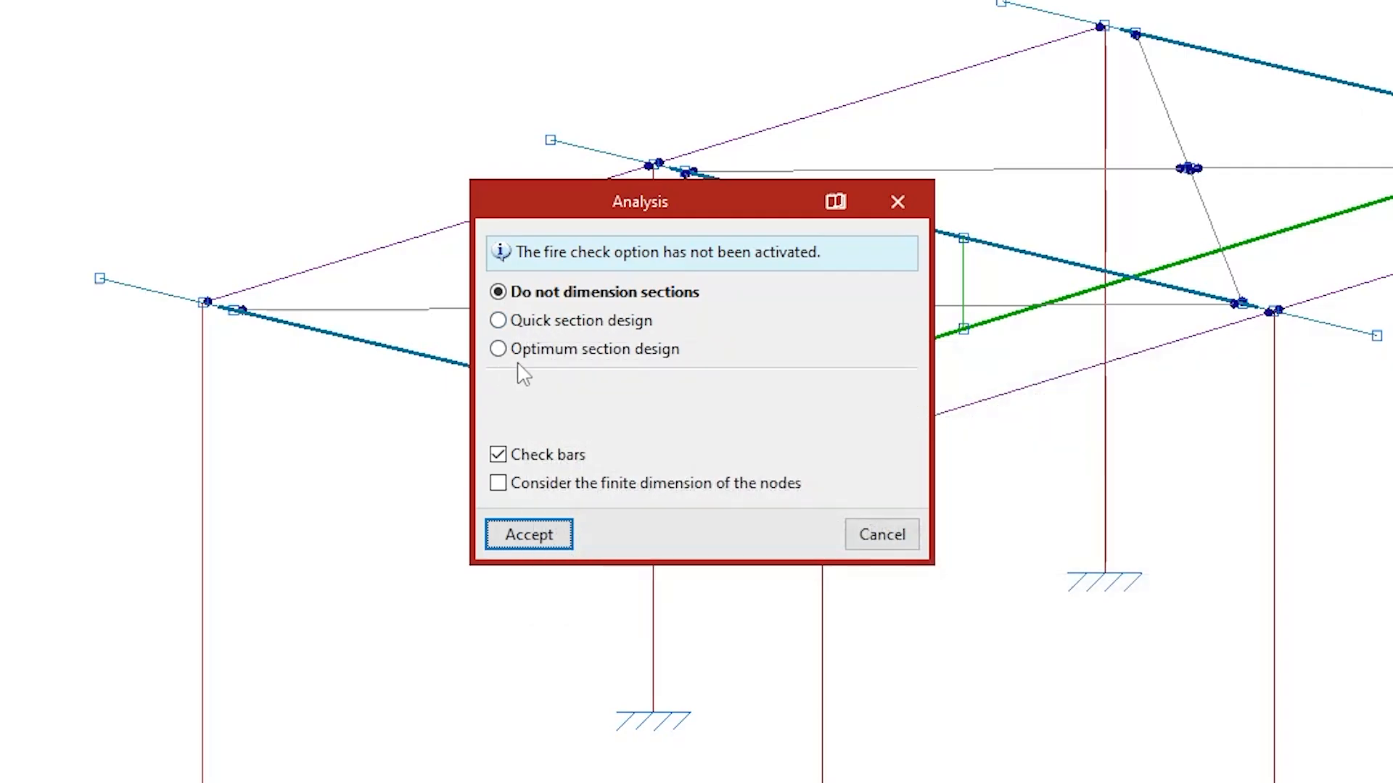
pyautogui.moveTo(654, 370)
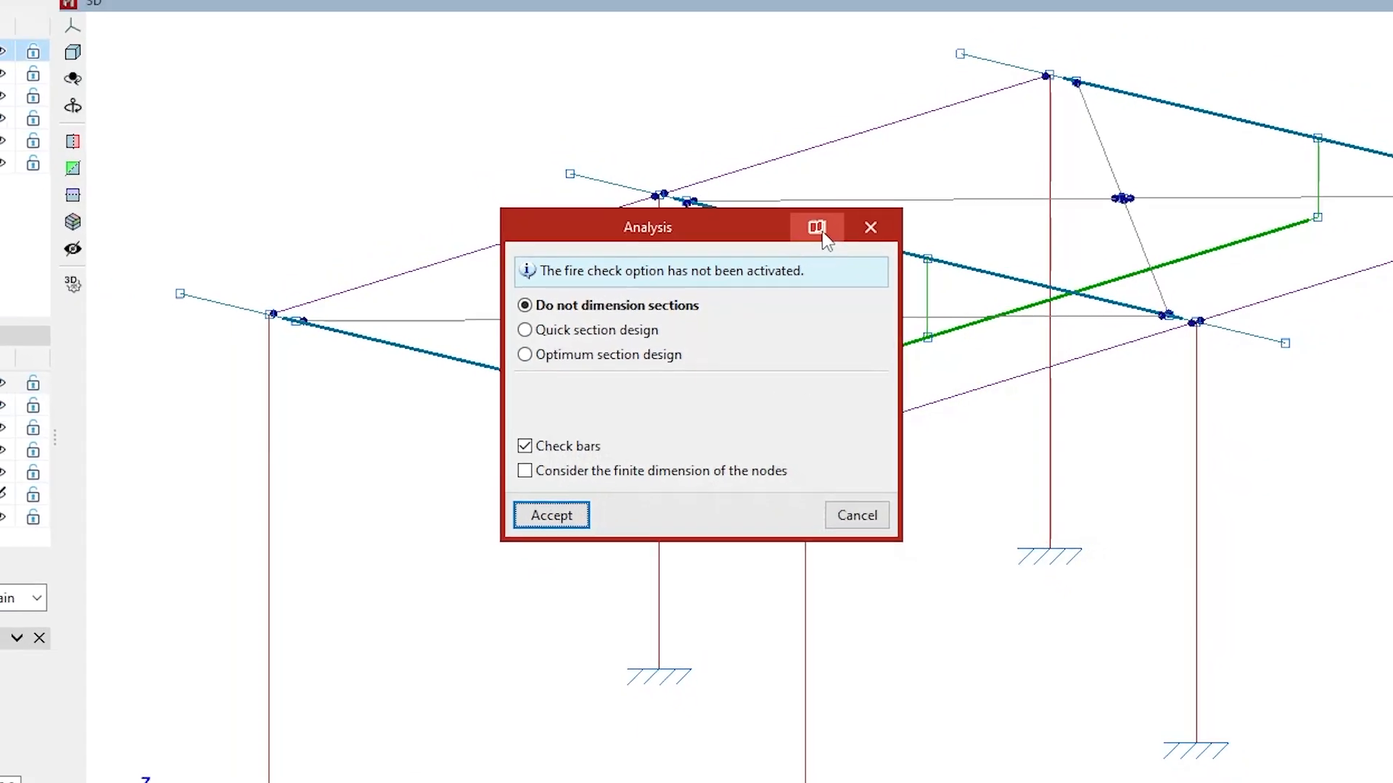
# - Open the dialog's help page on calculation with section design, read it and close it
pyautogui.click(819, 228)
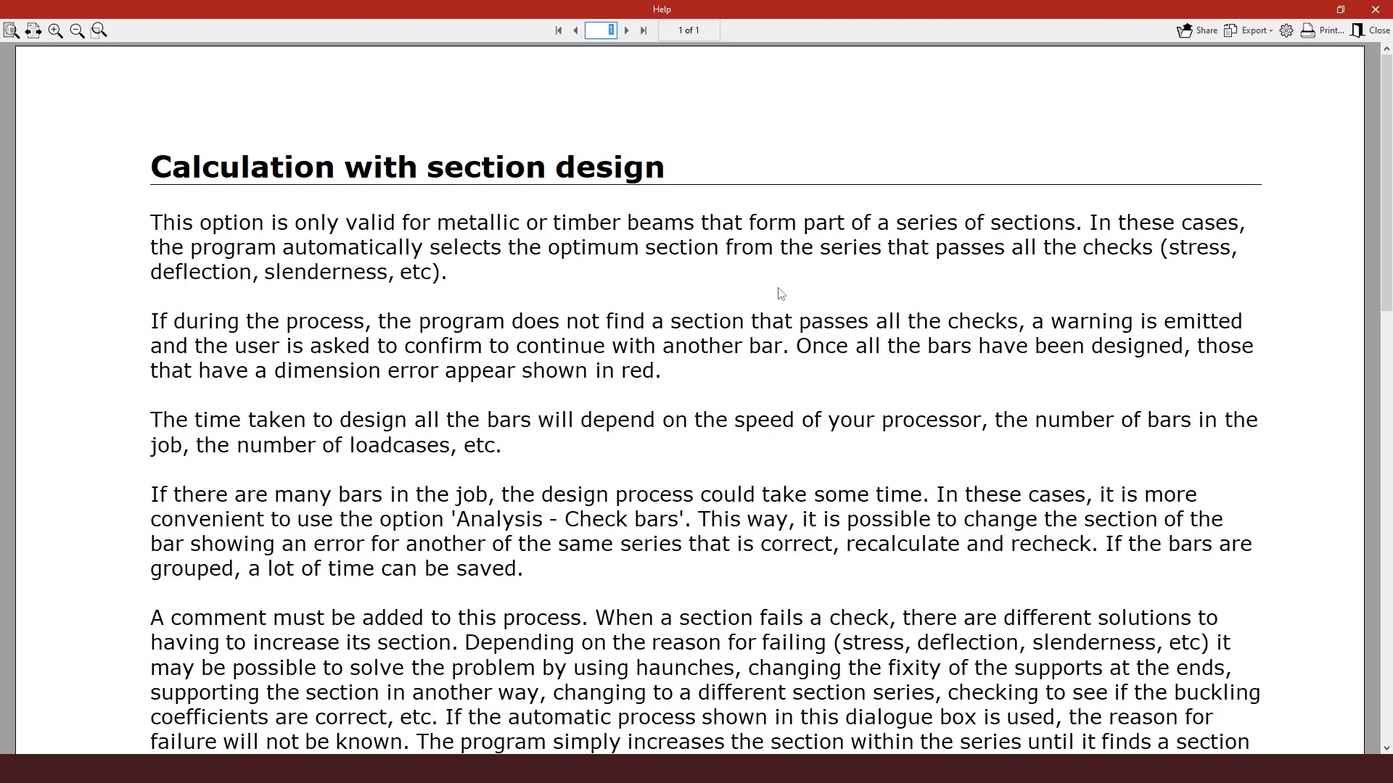
pyautogui.scroll(-3, 533, 269)
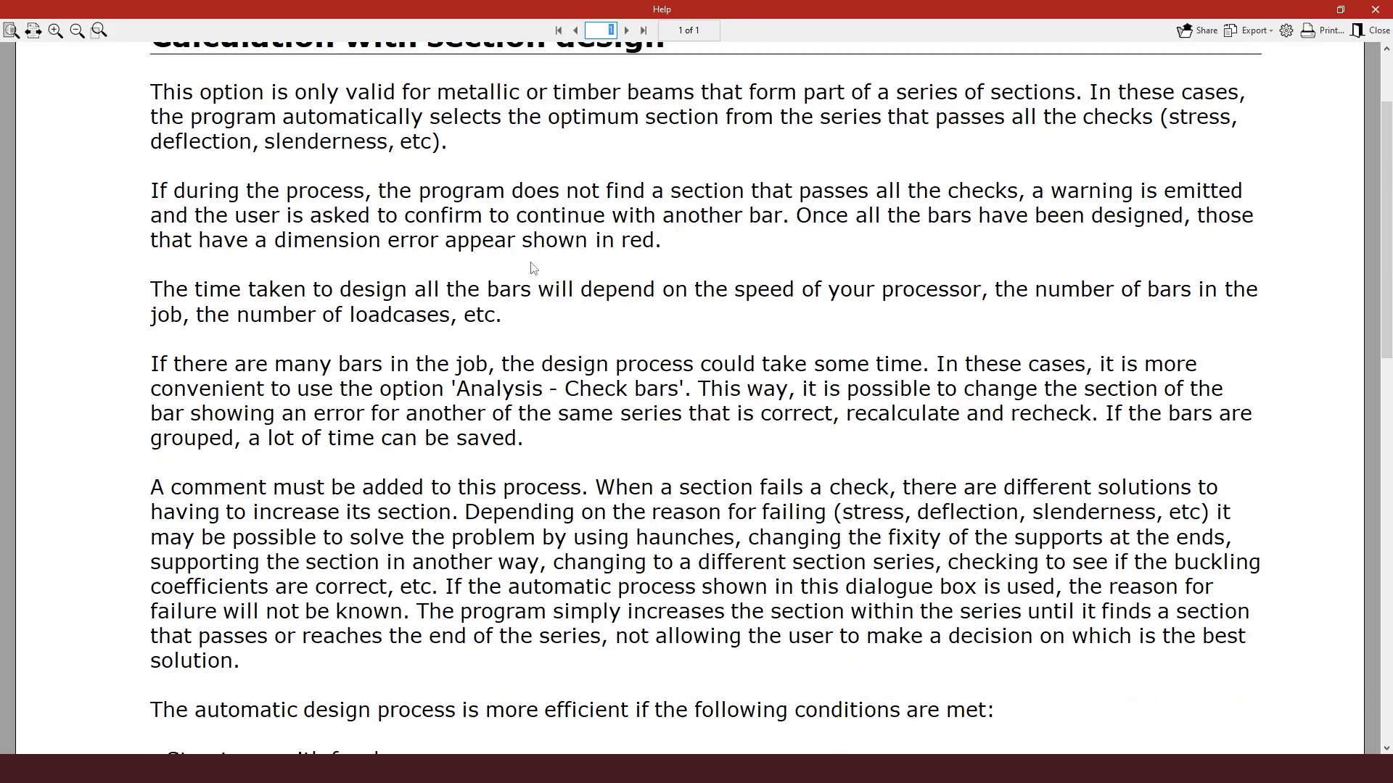
pyautogui.scroll(-8, 534, 268)
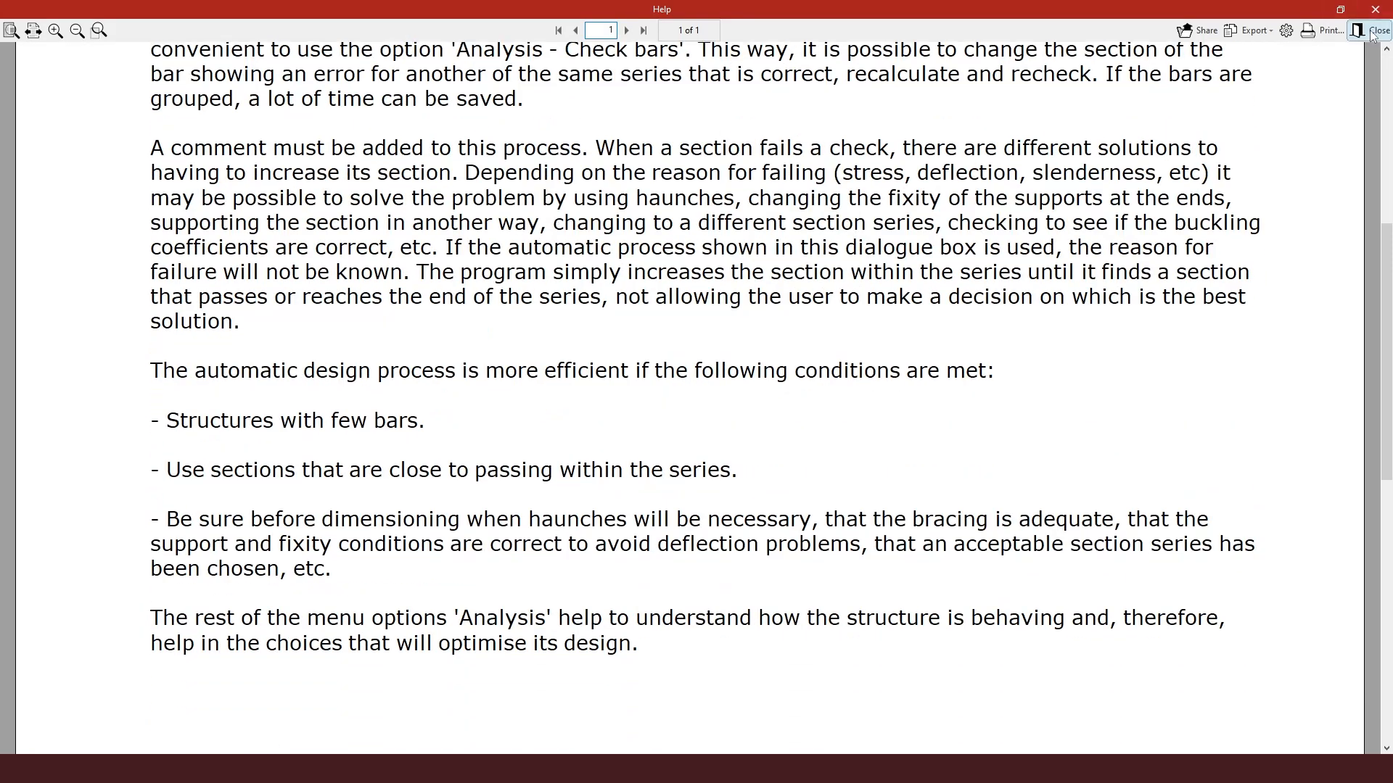
pyautogui.click(1371, 30)
# - Run the analysis without dimensioning sections, accept the default buckling values warning, and close the final design report
pyautogui.moveTo(629, 351)
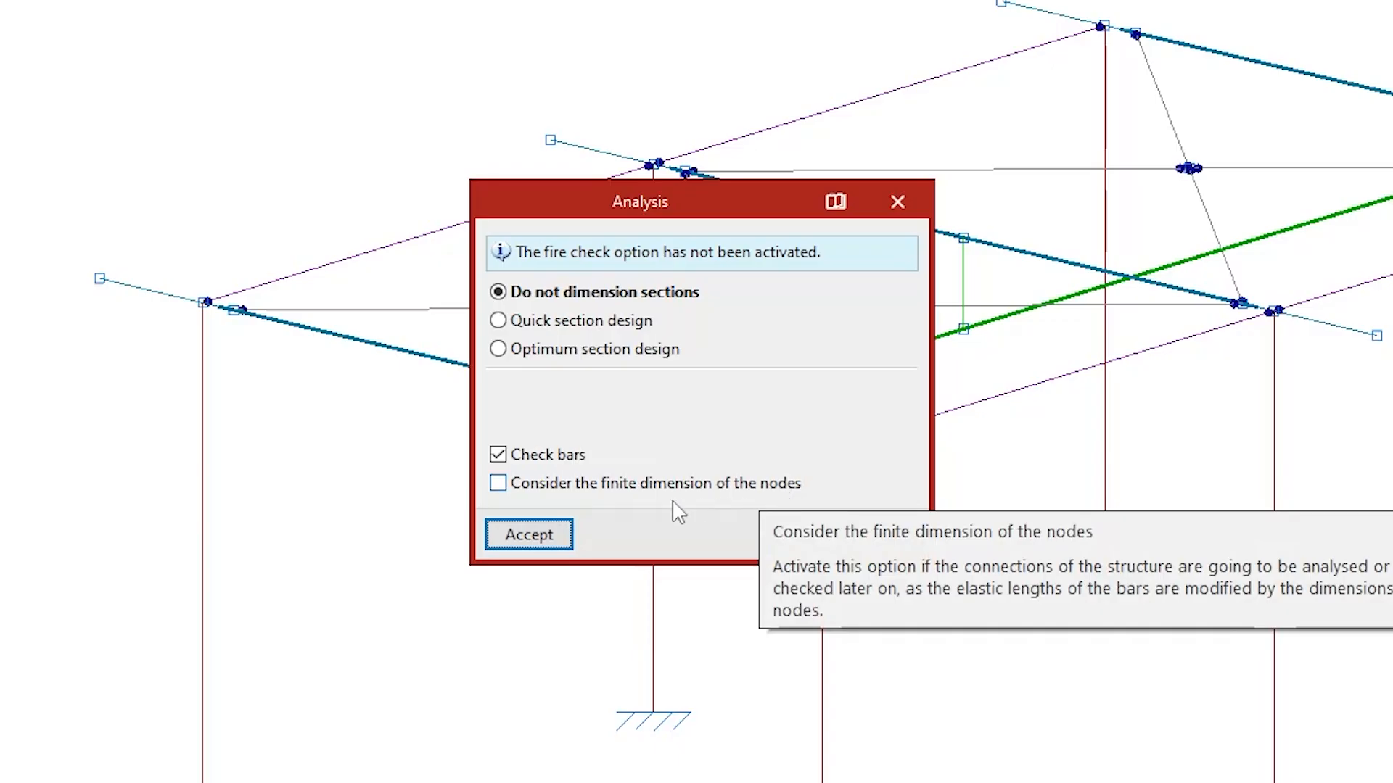
pyautogui.click(549, 544)
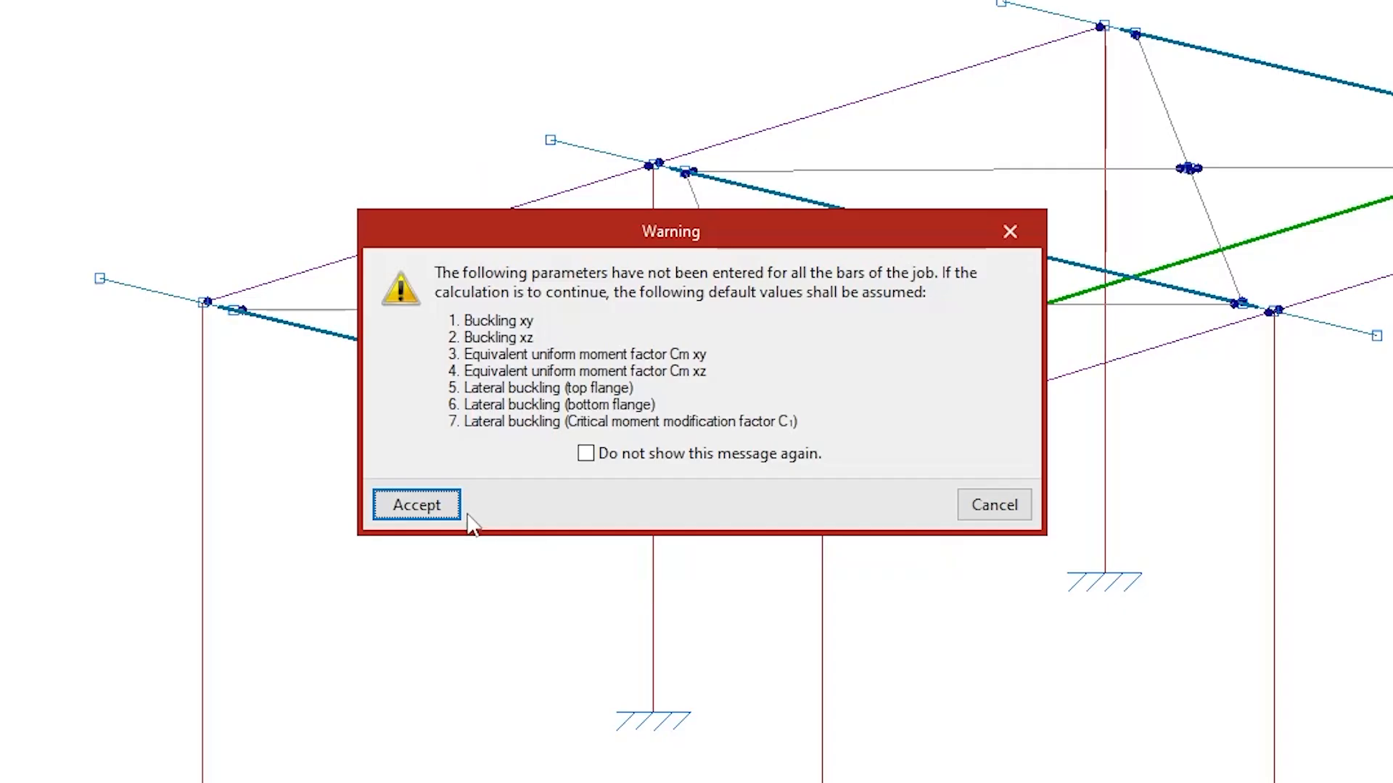
pyautogui.click(442, 508)
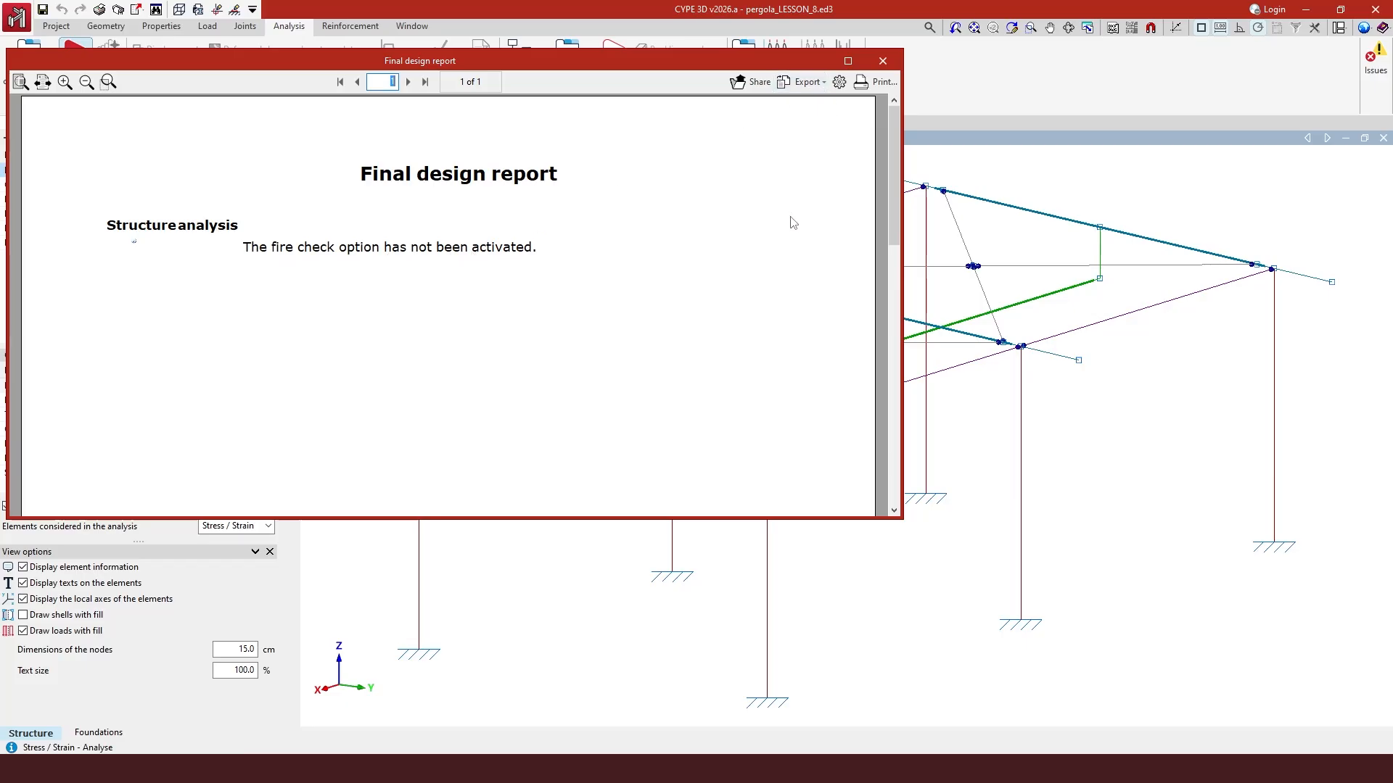
pyautogui.click(883, 62)
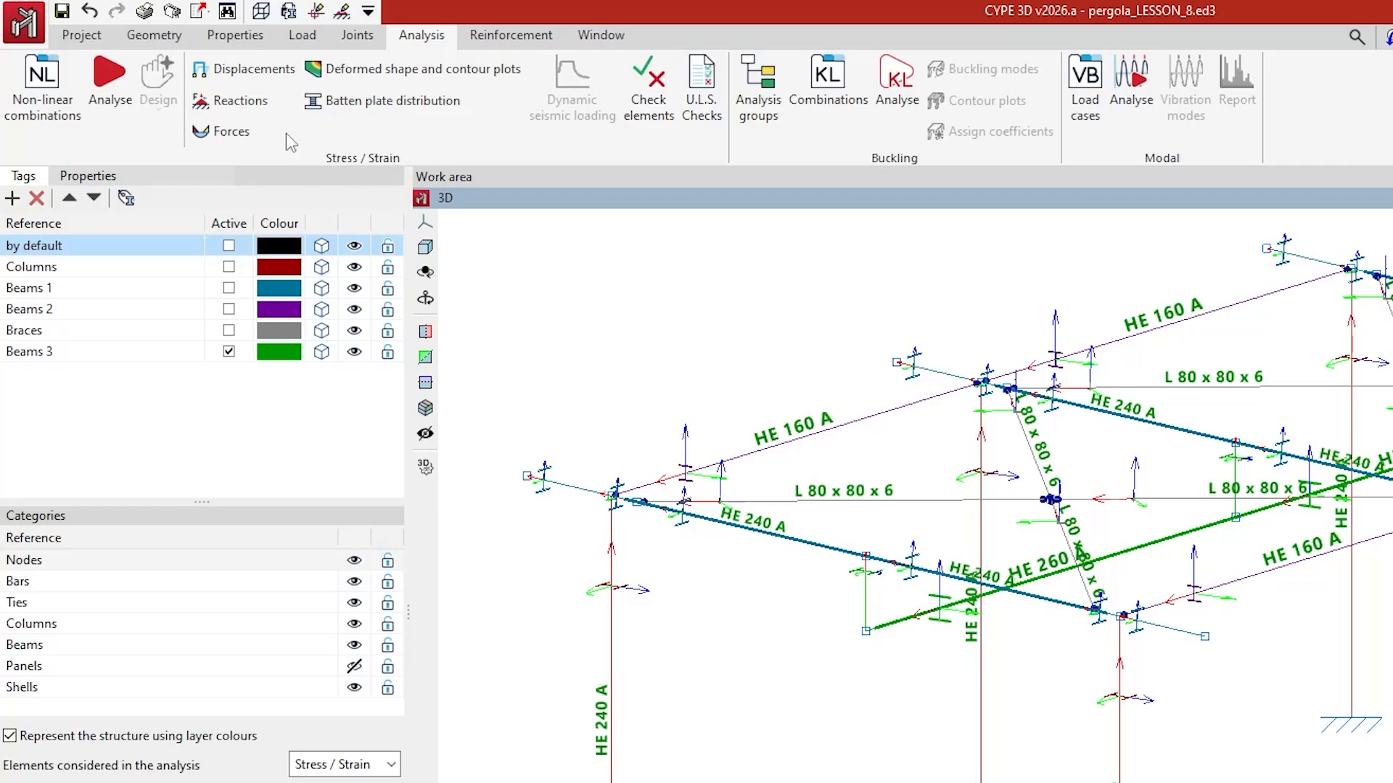
# - Open the Displacements results for a selected combination in the Rolled and built-up section steel group
pyautogui.click(240, 73)
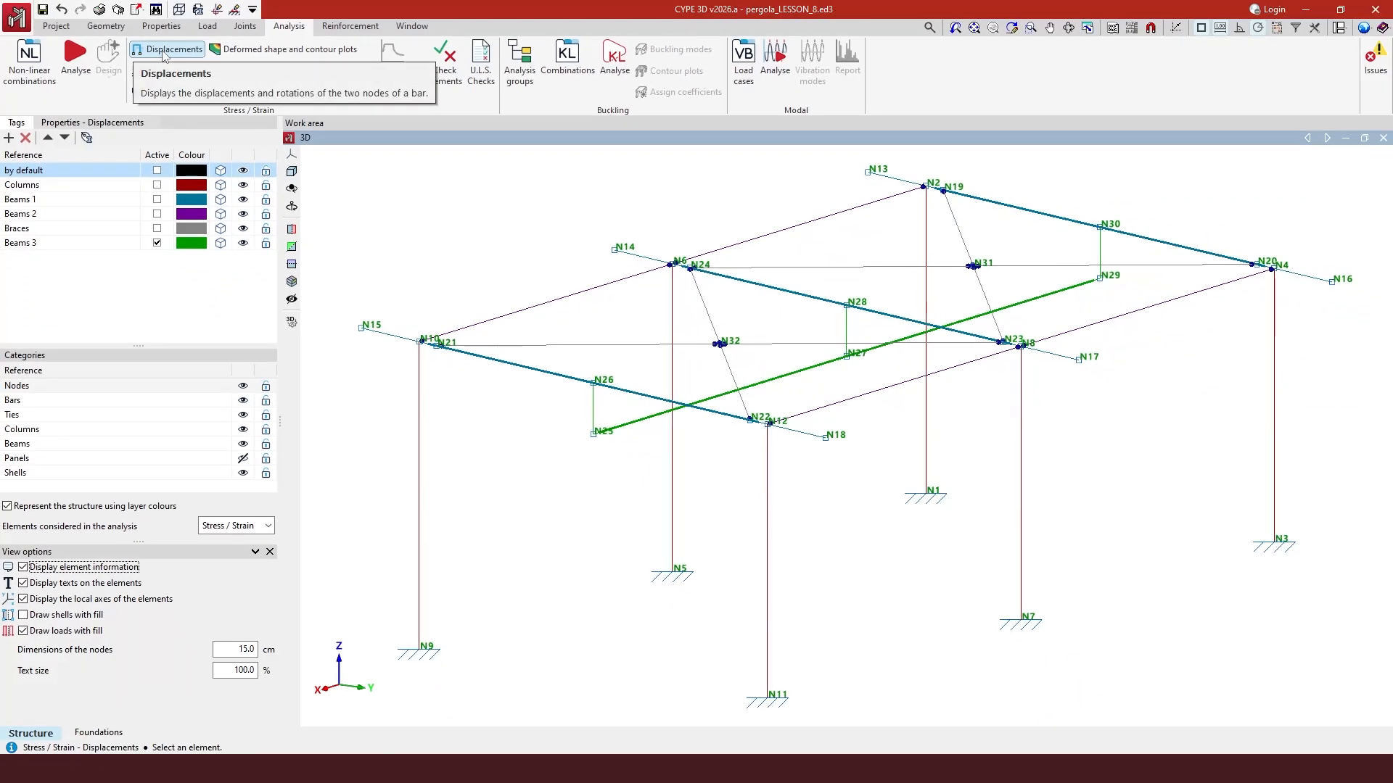
pyautogui.click(87, 122)
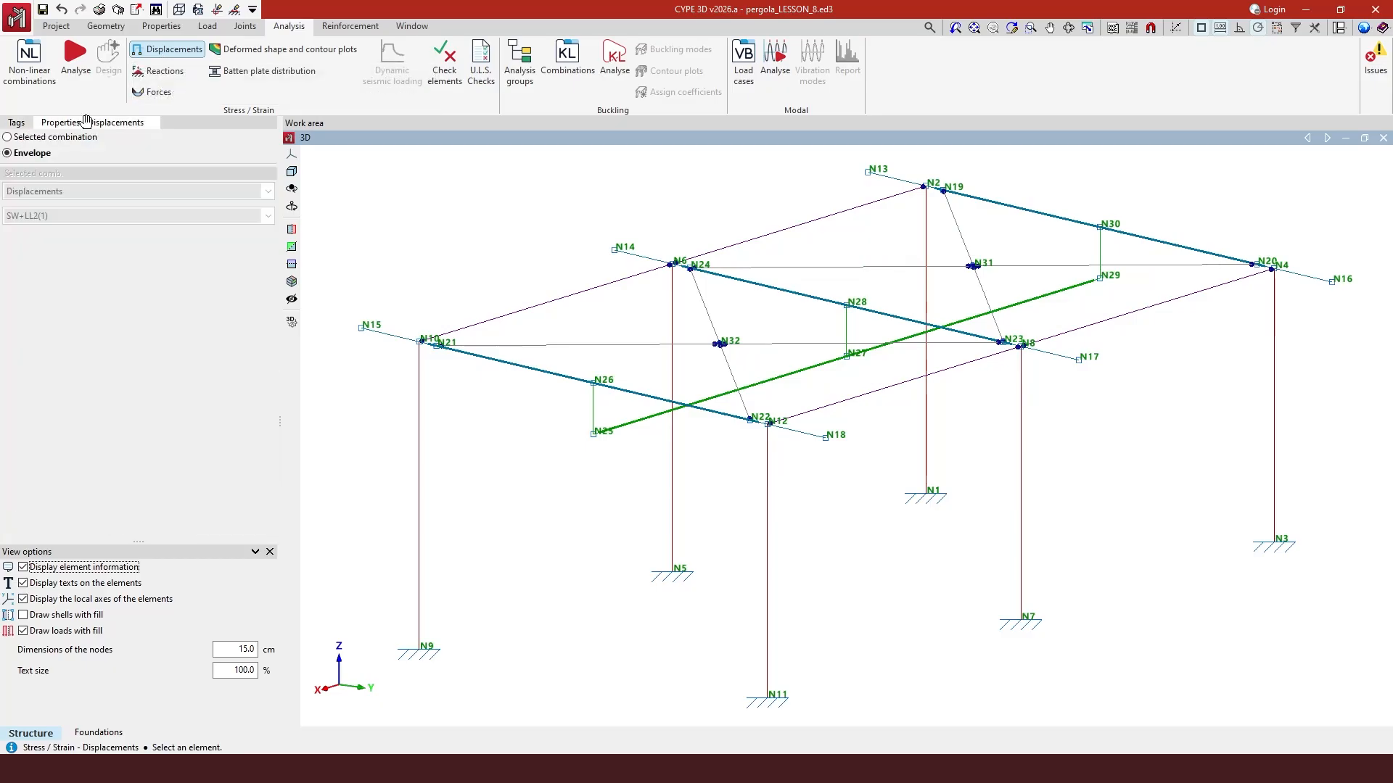
pyautogui.click(22, 140)
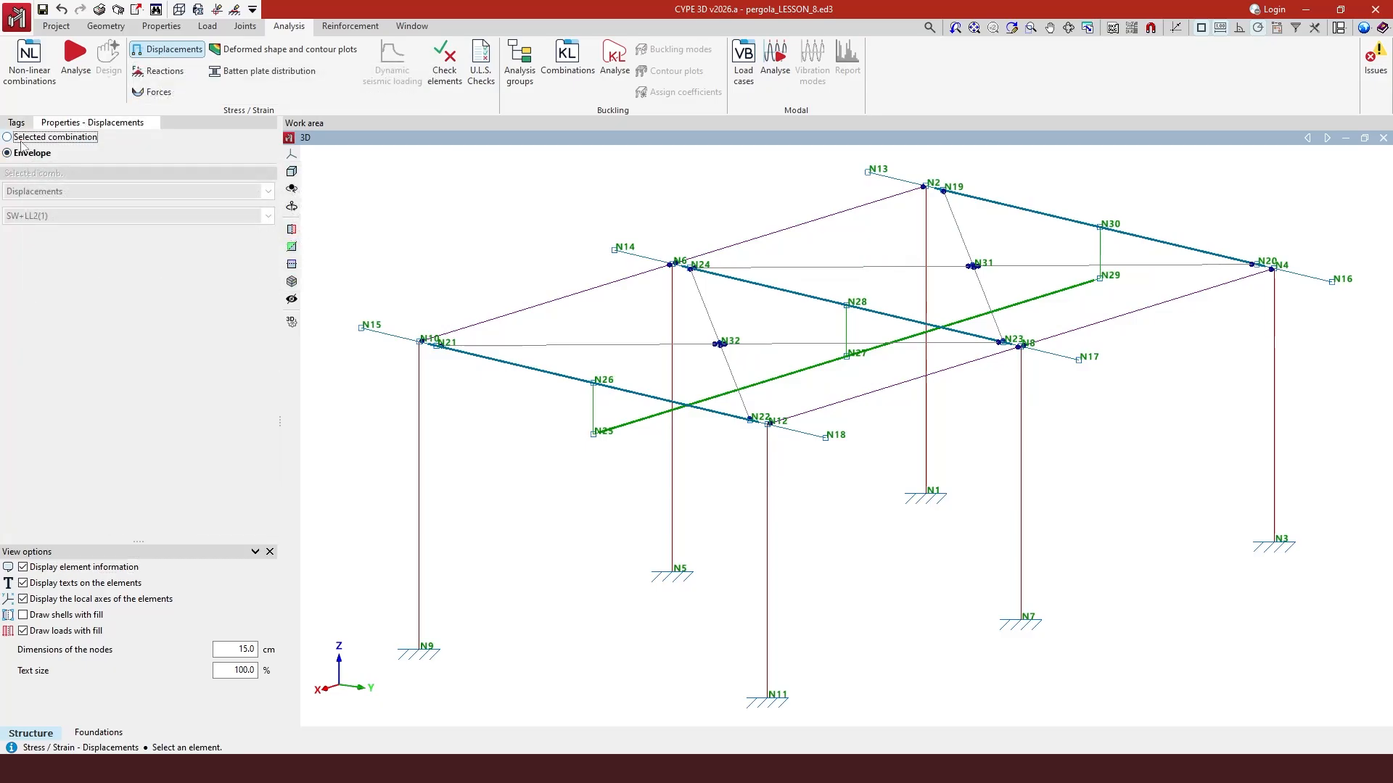
pyautogui.click(33, 192)
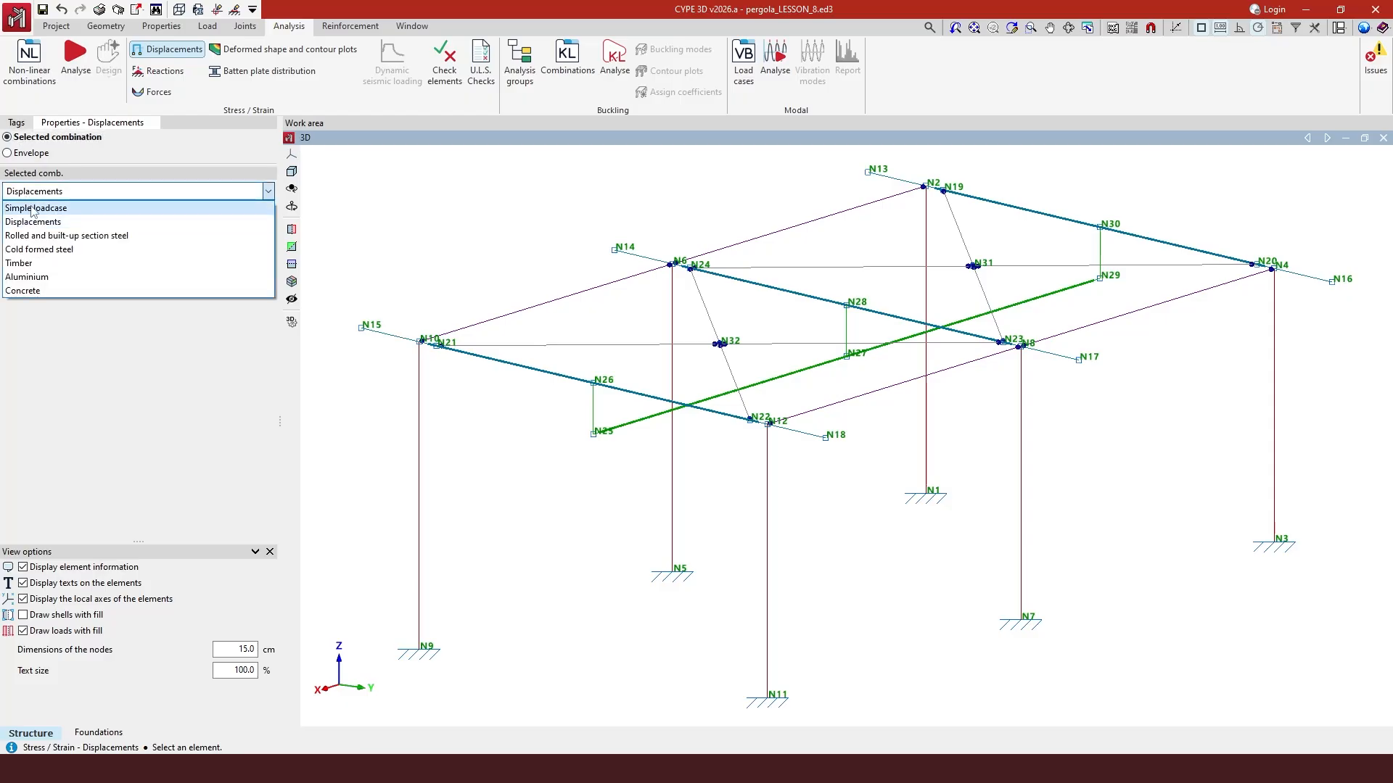
pyautogui.click(33, 208)
pyautogui.click(68, 193)
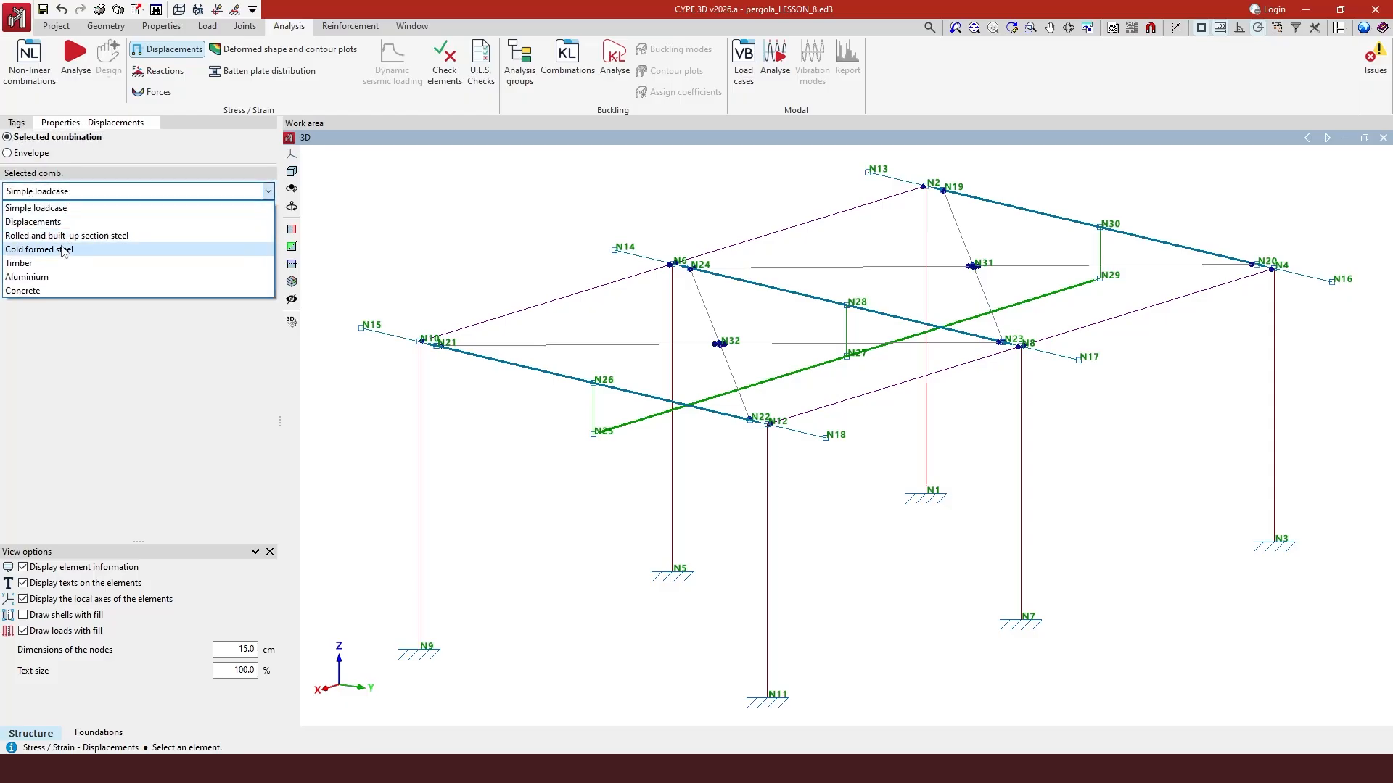
pyautogui.click(65, 236)
# - Choose combination 1.35·SW+1.5·LL2(1) and query the end-node displacements of the beam between N10 and N6
pyautogui.click(268, 216)
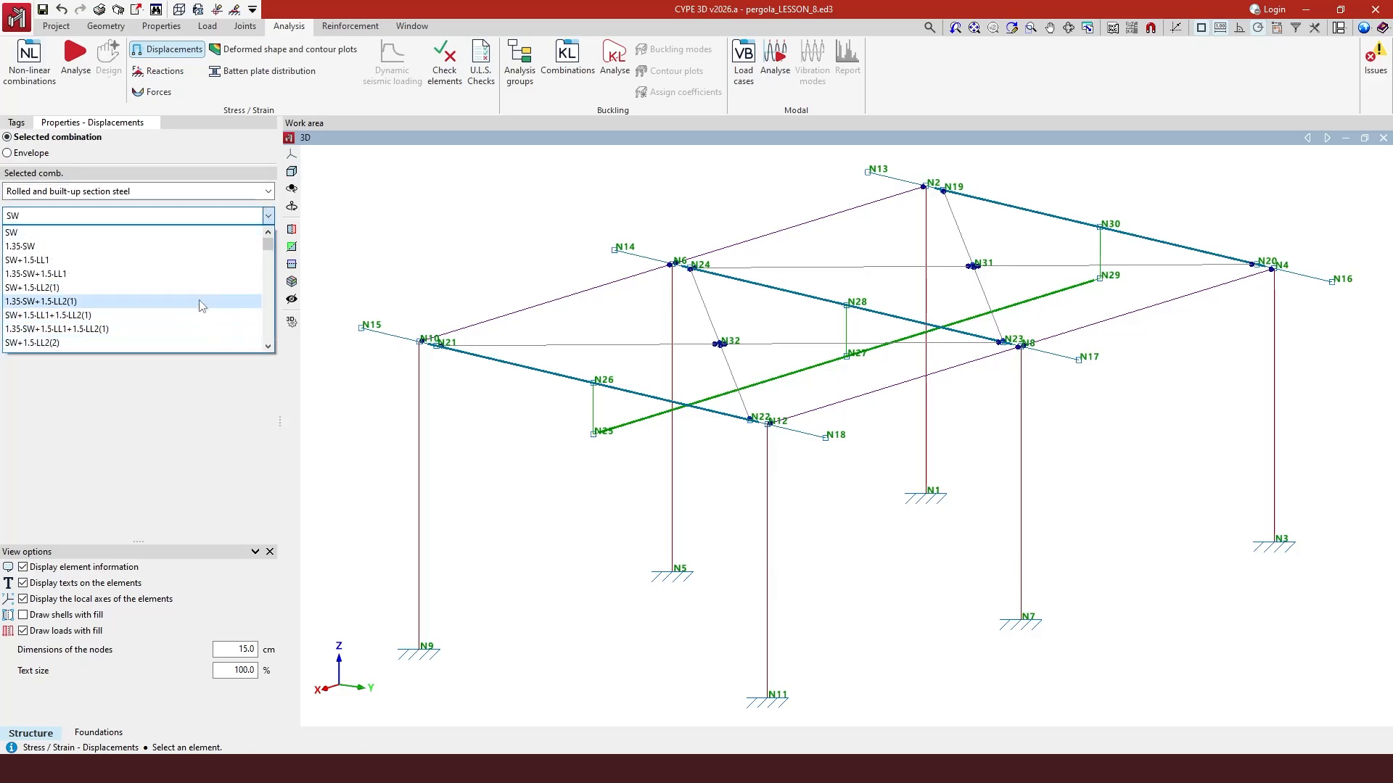
pyautogui.click(202, 303)
pyautogui.click(579, 300)
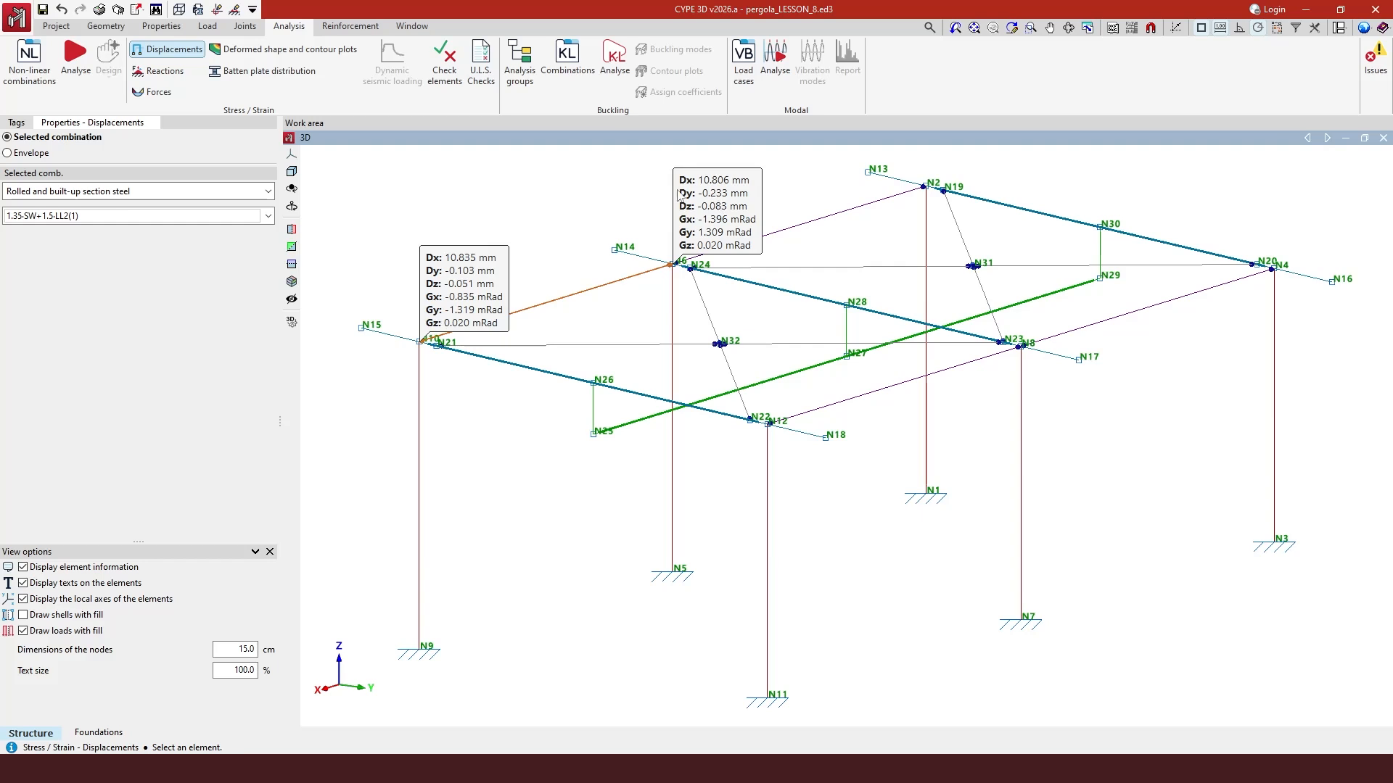
# - Switch the displacement display to the envelope for the same beam
pyautogui.moveTo(24, 156)
pyautogui.click(49, 156)
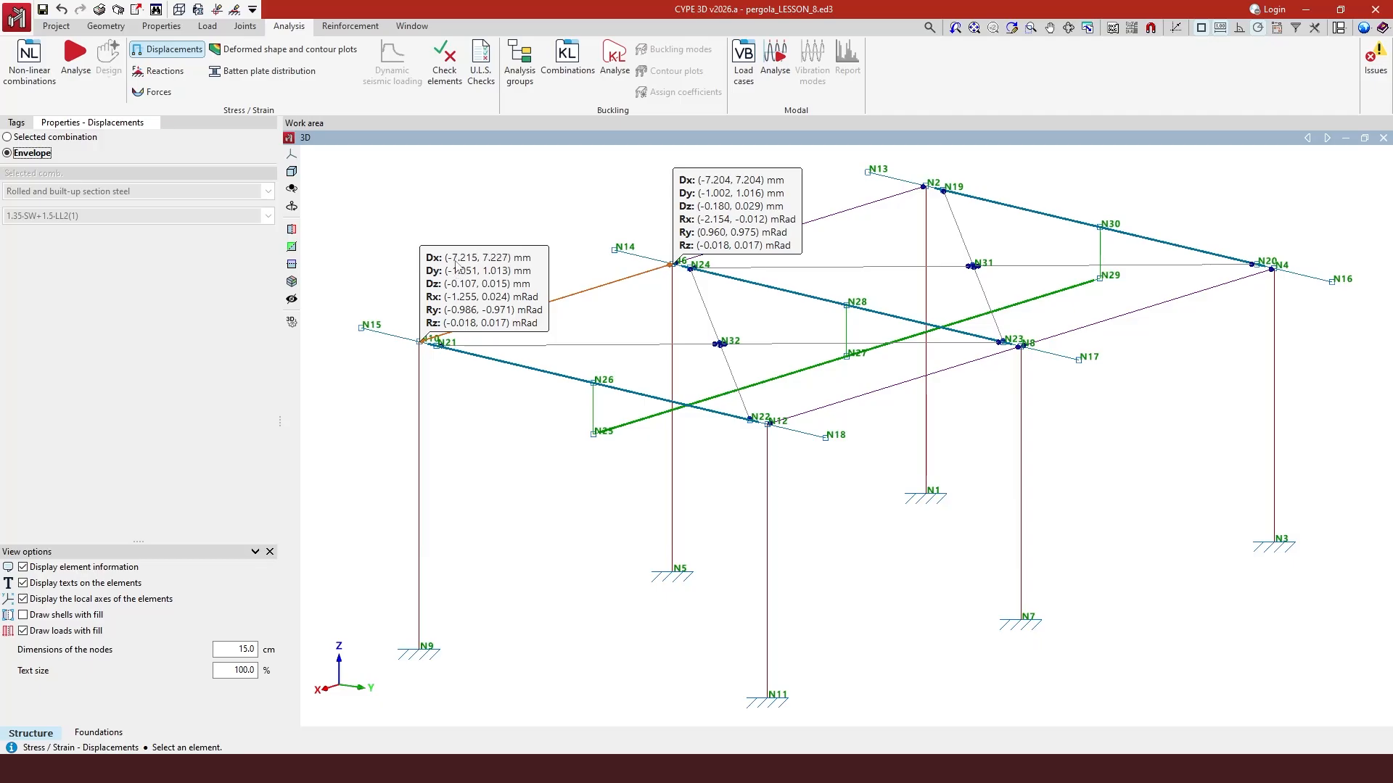
# - Open the support reactions and browse the combinations, ending on the Simple loadcase self weight
pyautogui.click(165, 71)
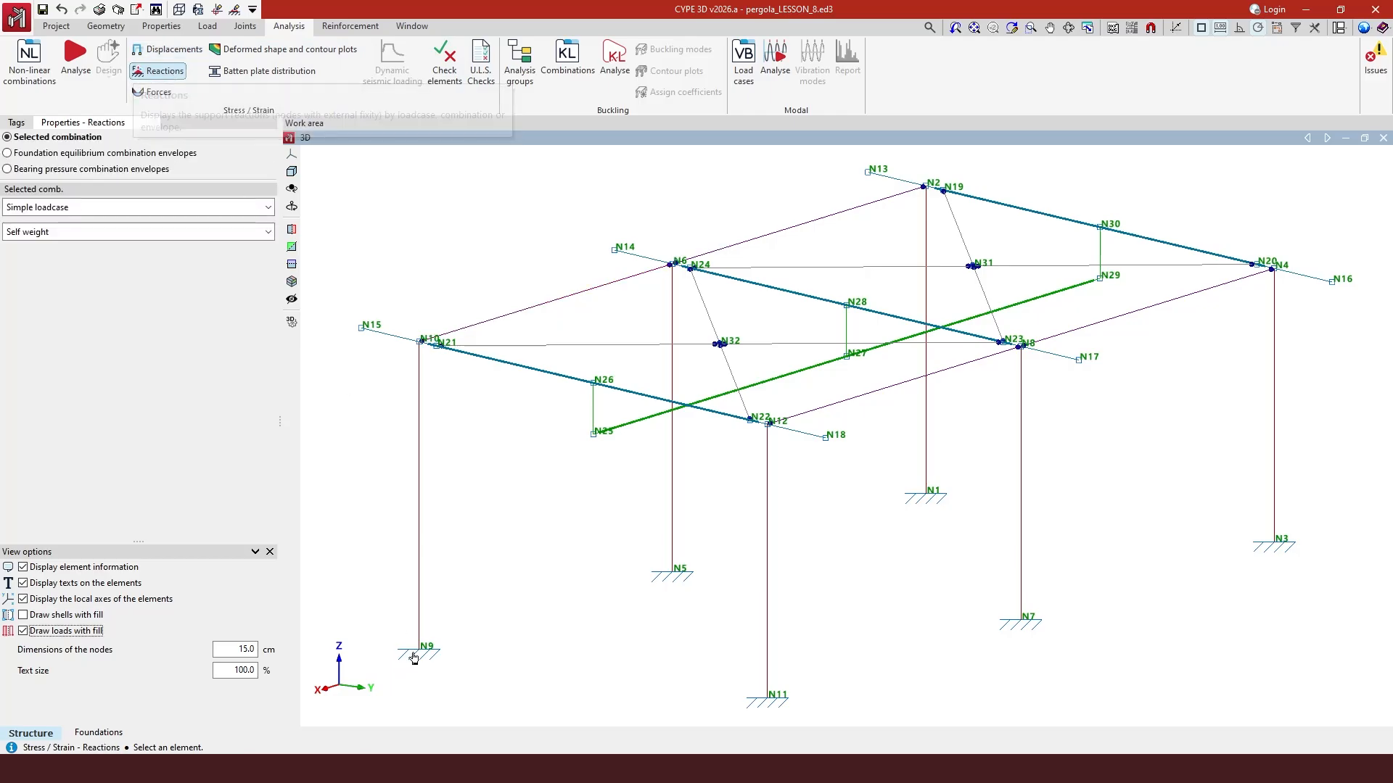
pyautogui.click(66, 208)
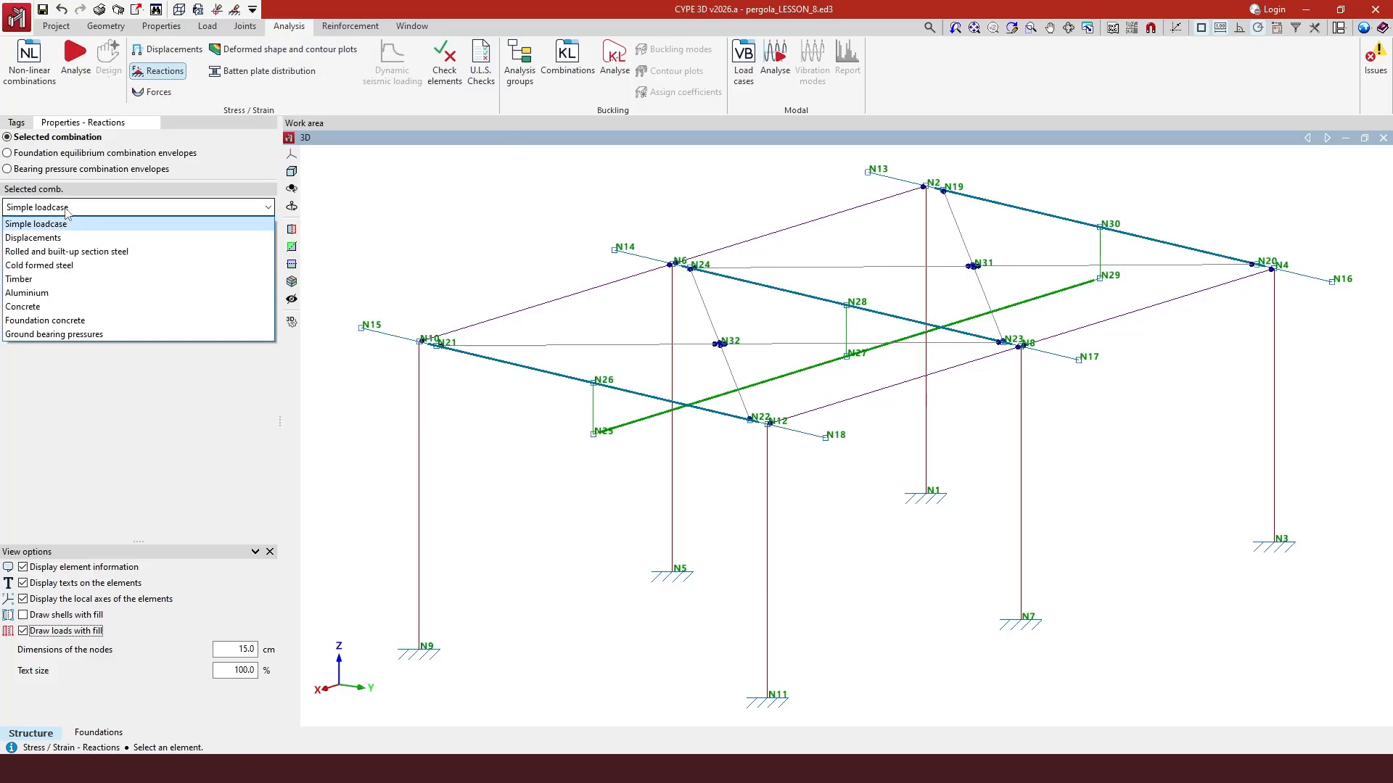
pyautogui.click(69, 252)
pyautogui.click(101, 232)
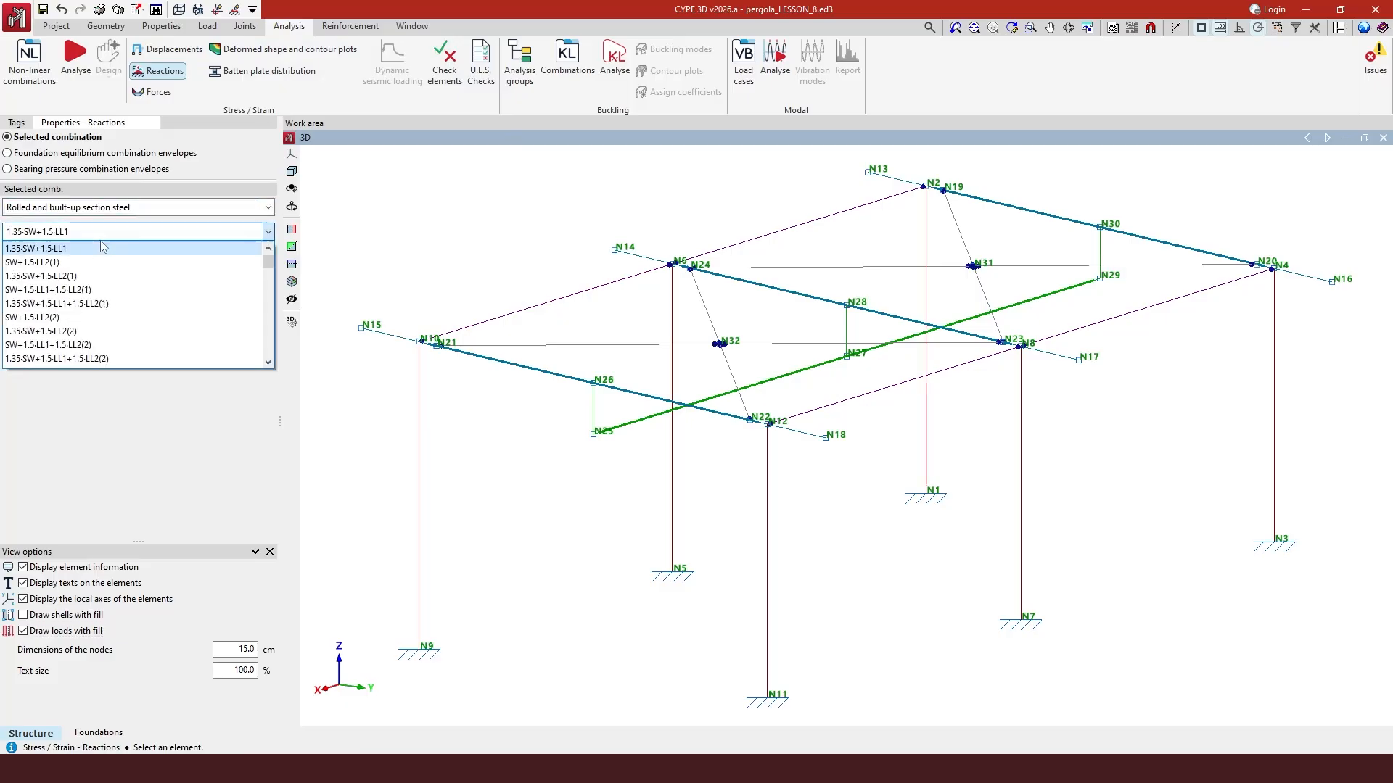
pyautogui.click(101, 290)
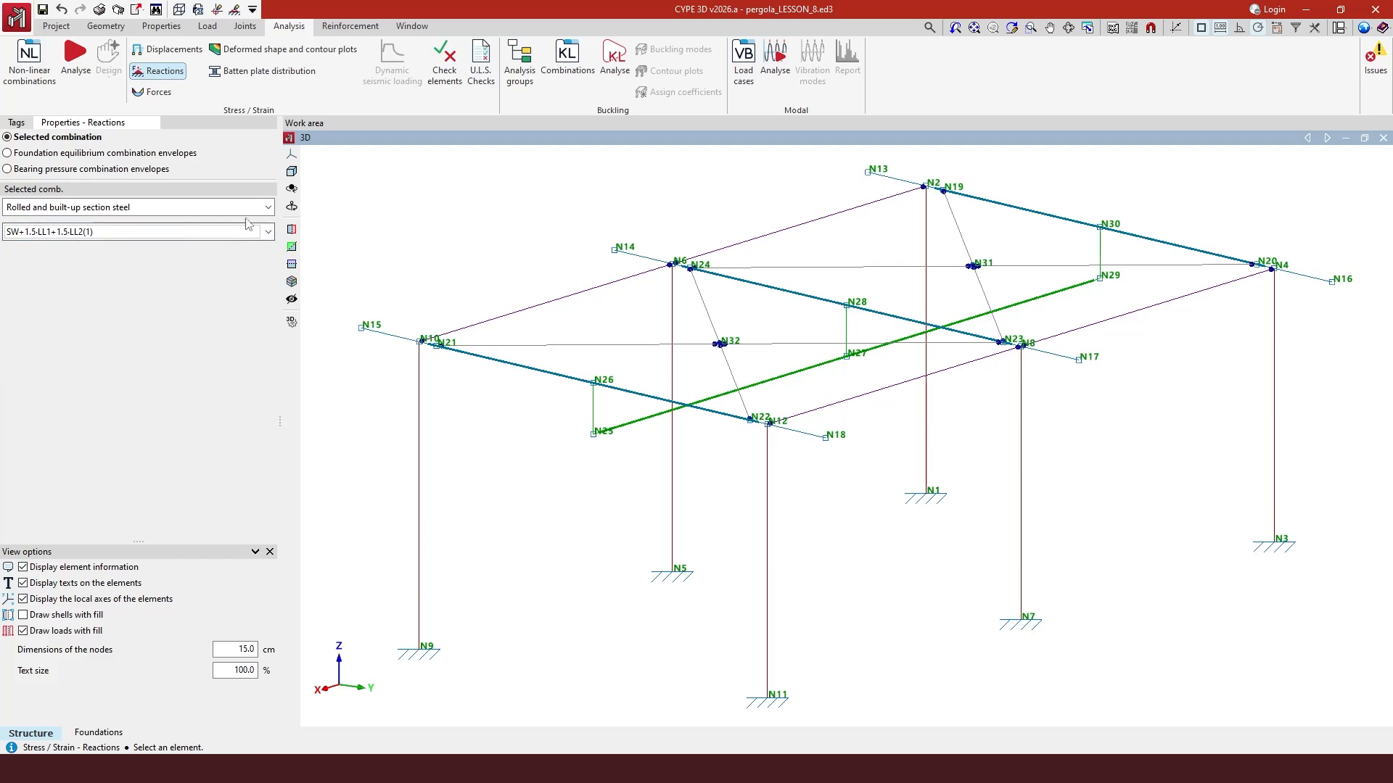
pyautogui.click(268, 208)
pyautogui.click(256, 224)
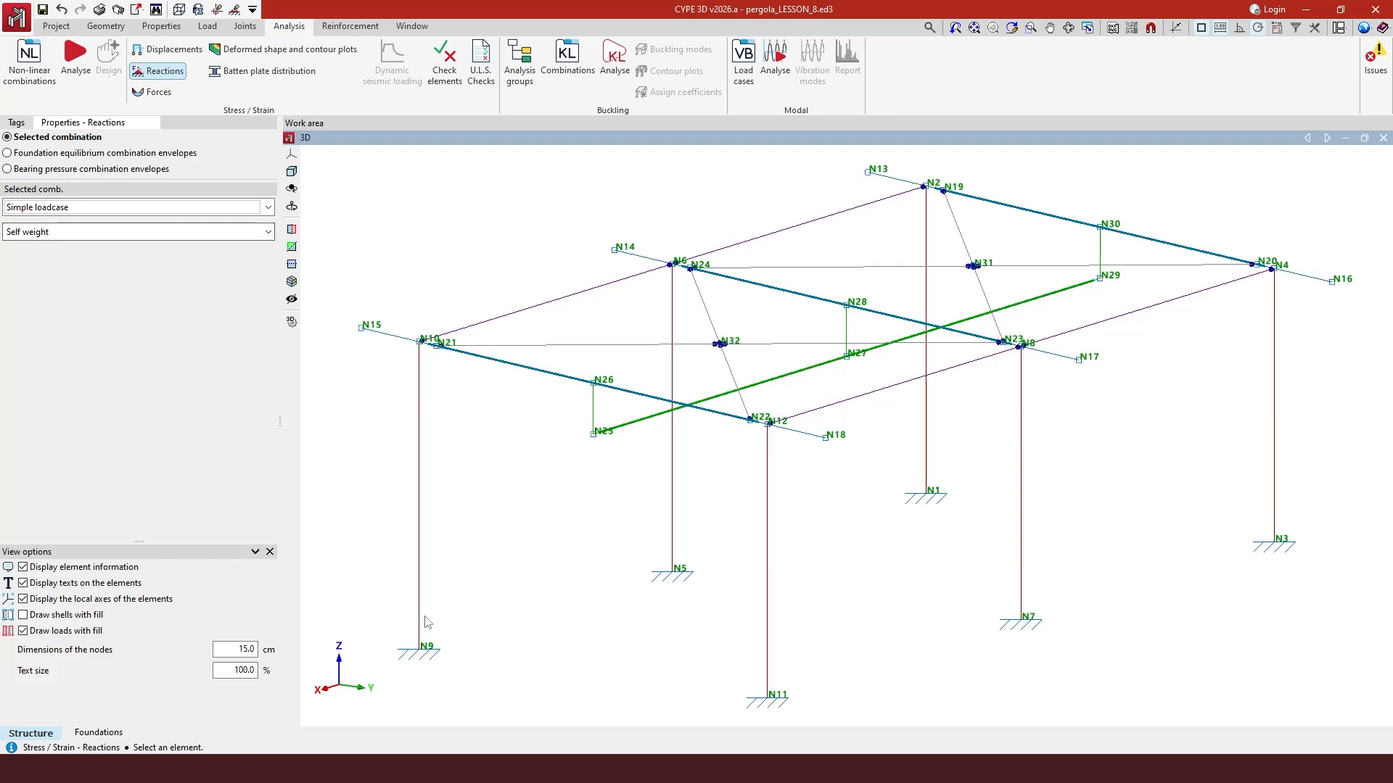
# - Query the support reactions at nodes N9, N5 and N1
pyautogui.moveTo(425, 653)
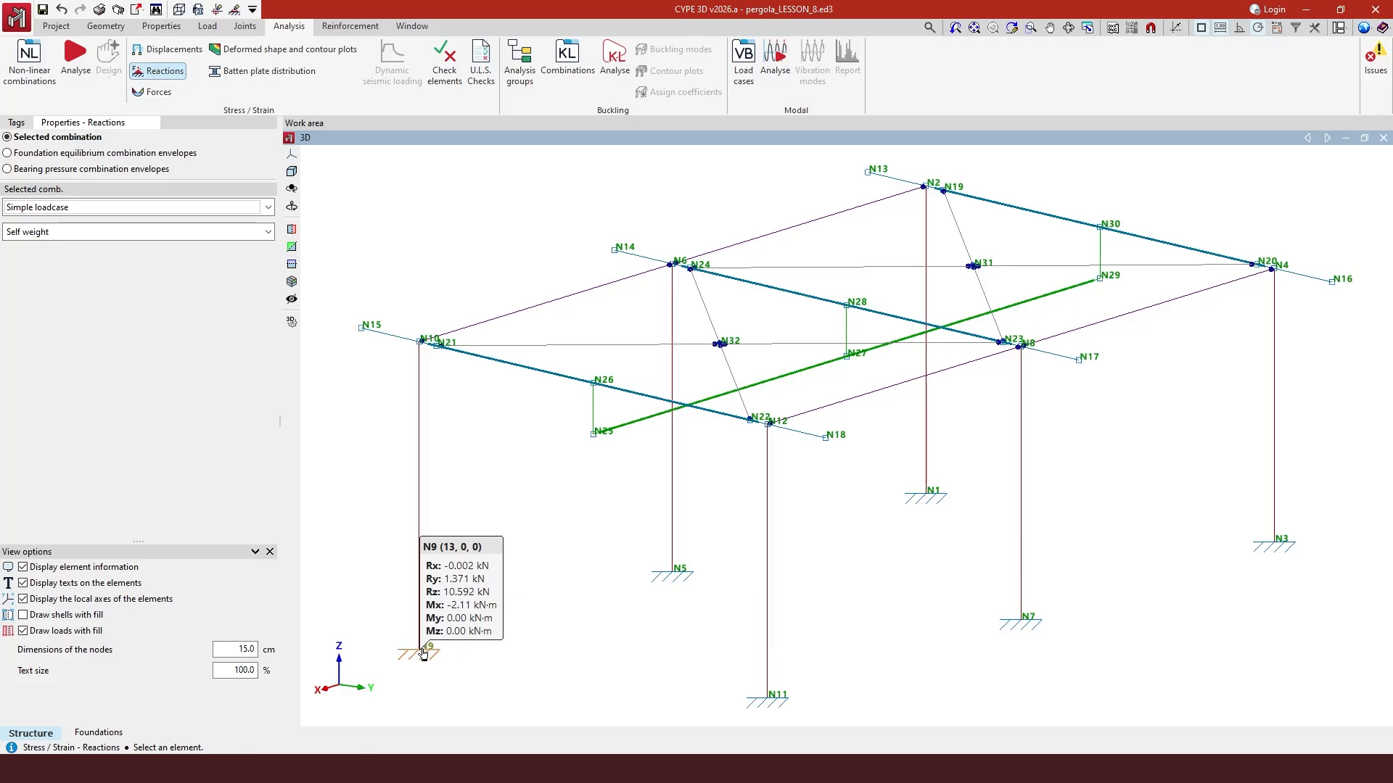
pyautogui.click(672, 577)
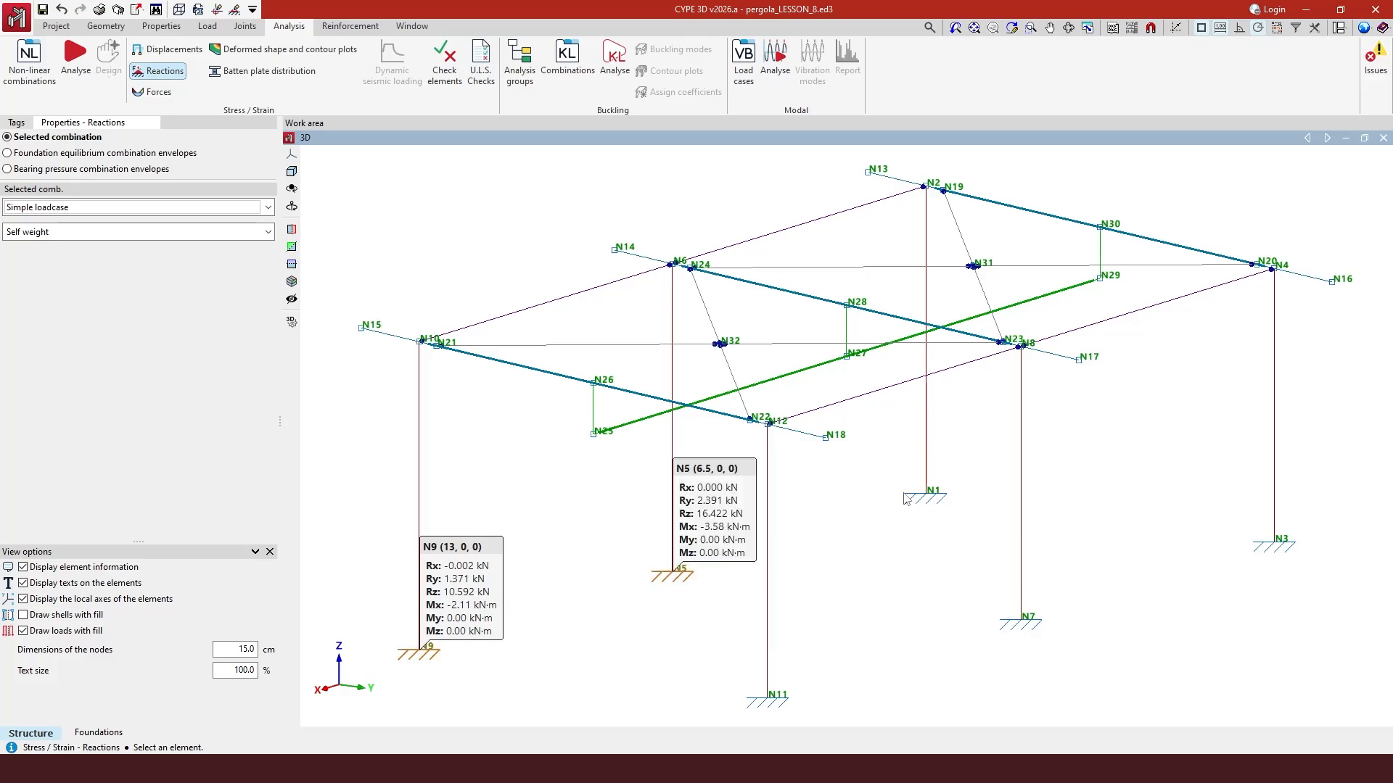
pyautogui.click(926, 498)
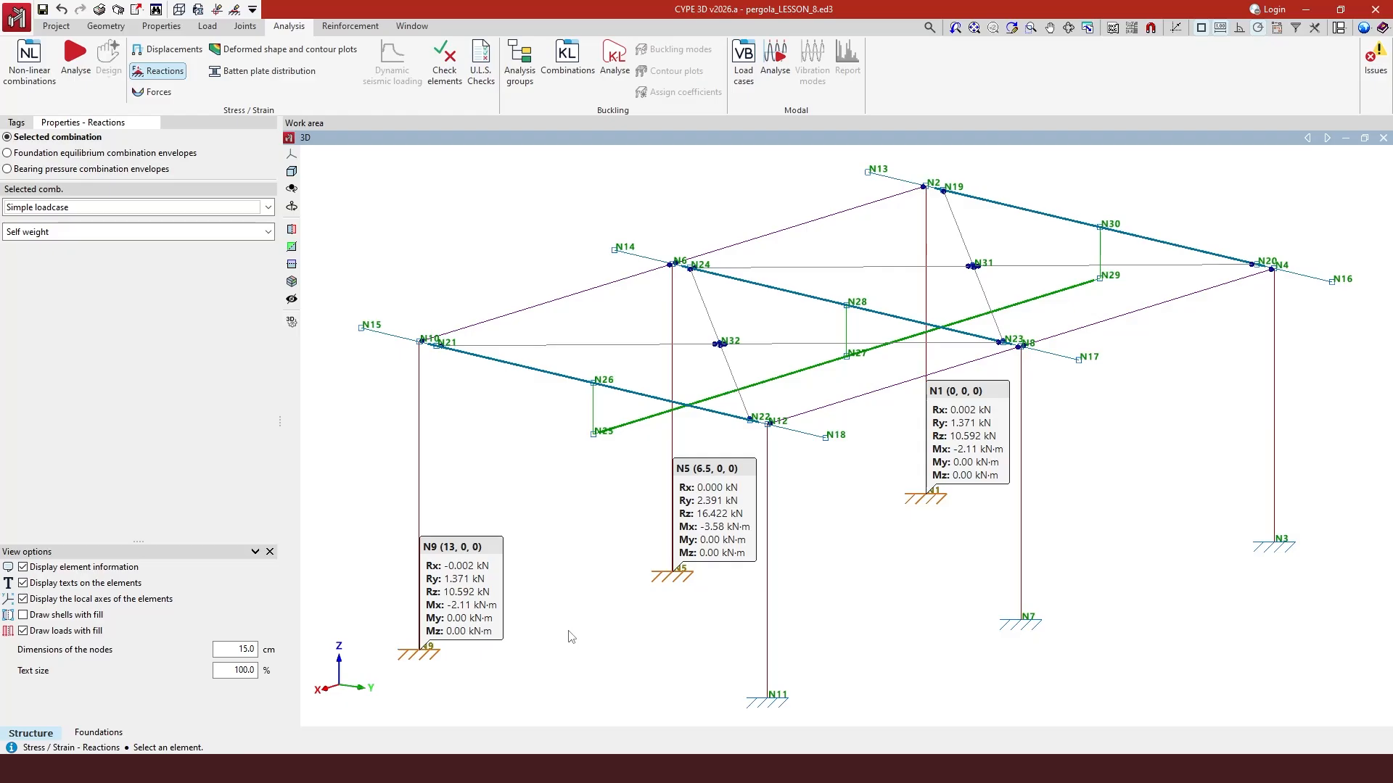
# - Open the force diagrams, browse the steel combinations, and return to the Simple loadcase self weight
pyautogui.click(154, 92)
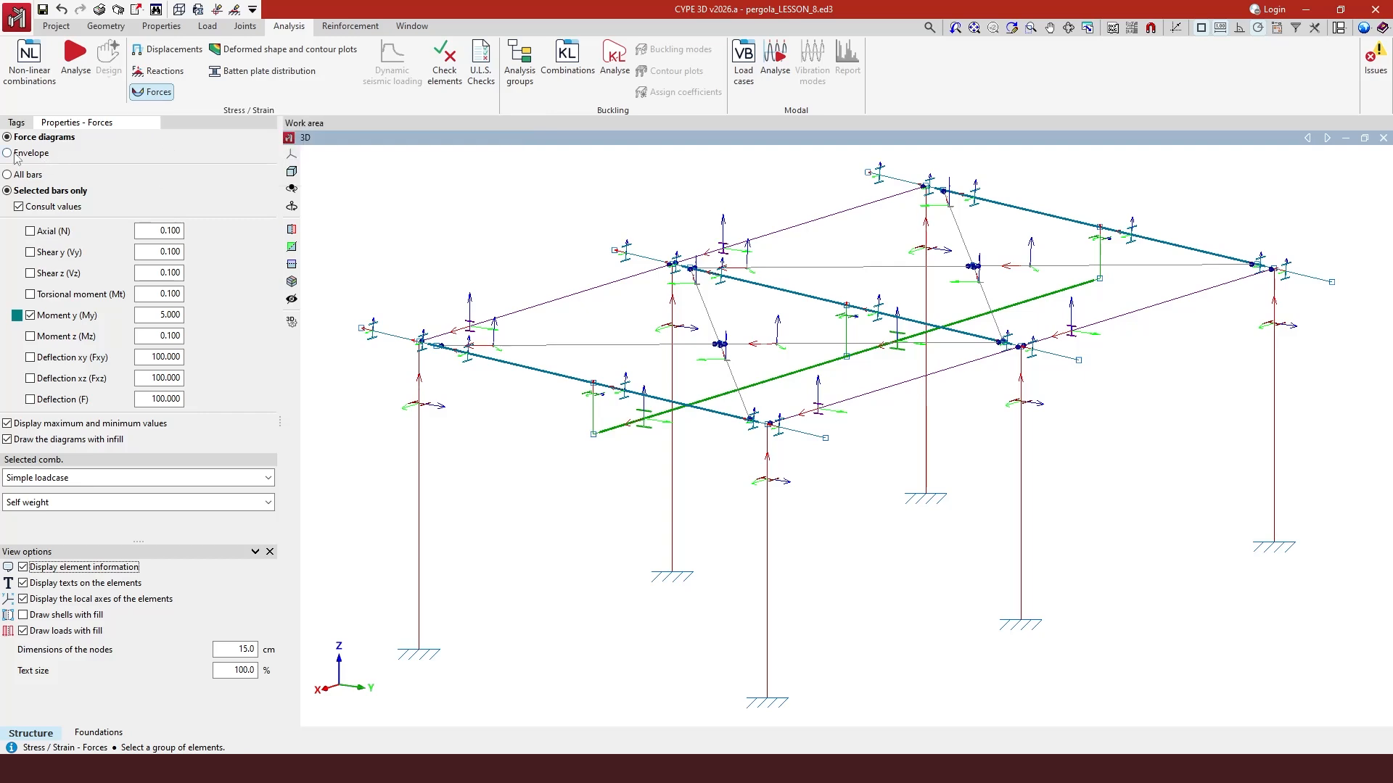
pyautogui.click(79, 481)
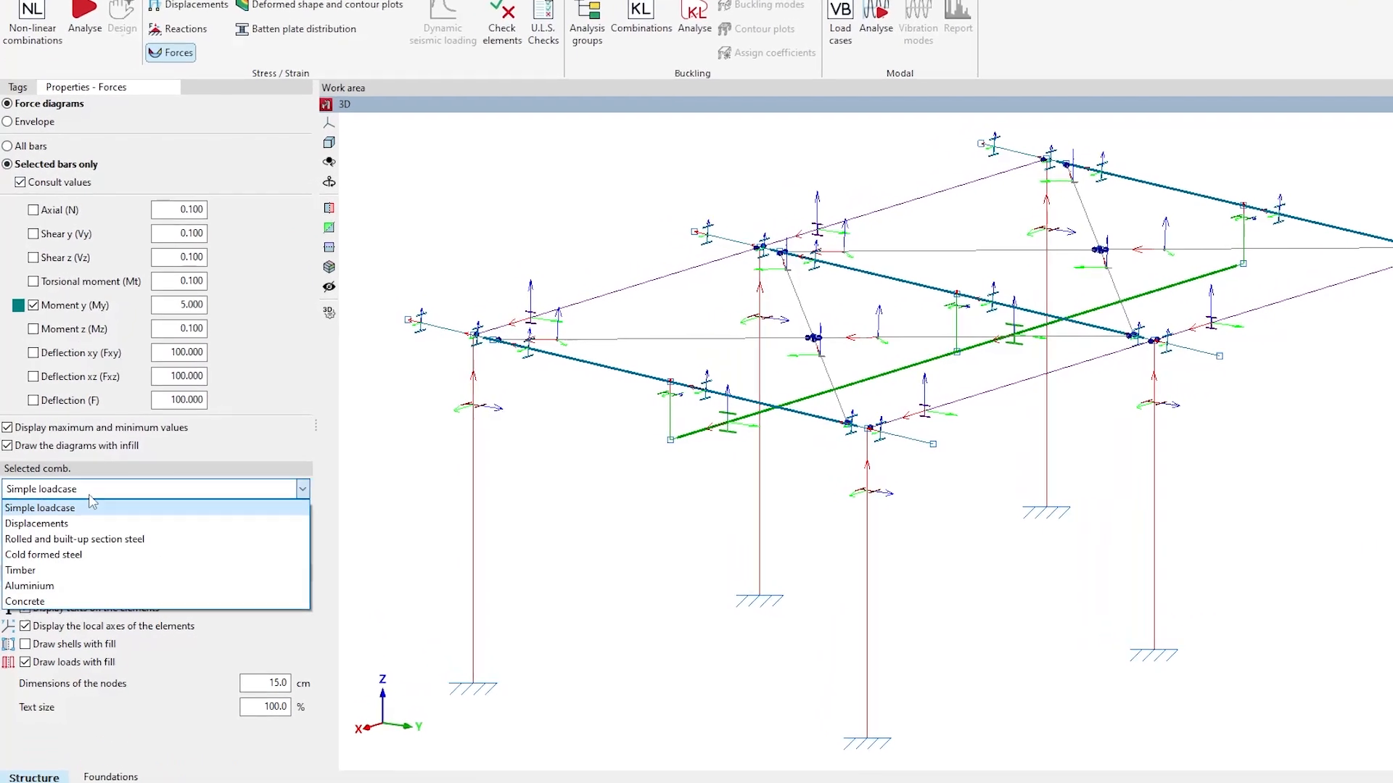
pyautogui.click(95, 539)
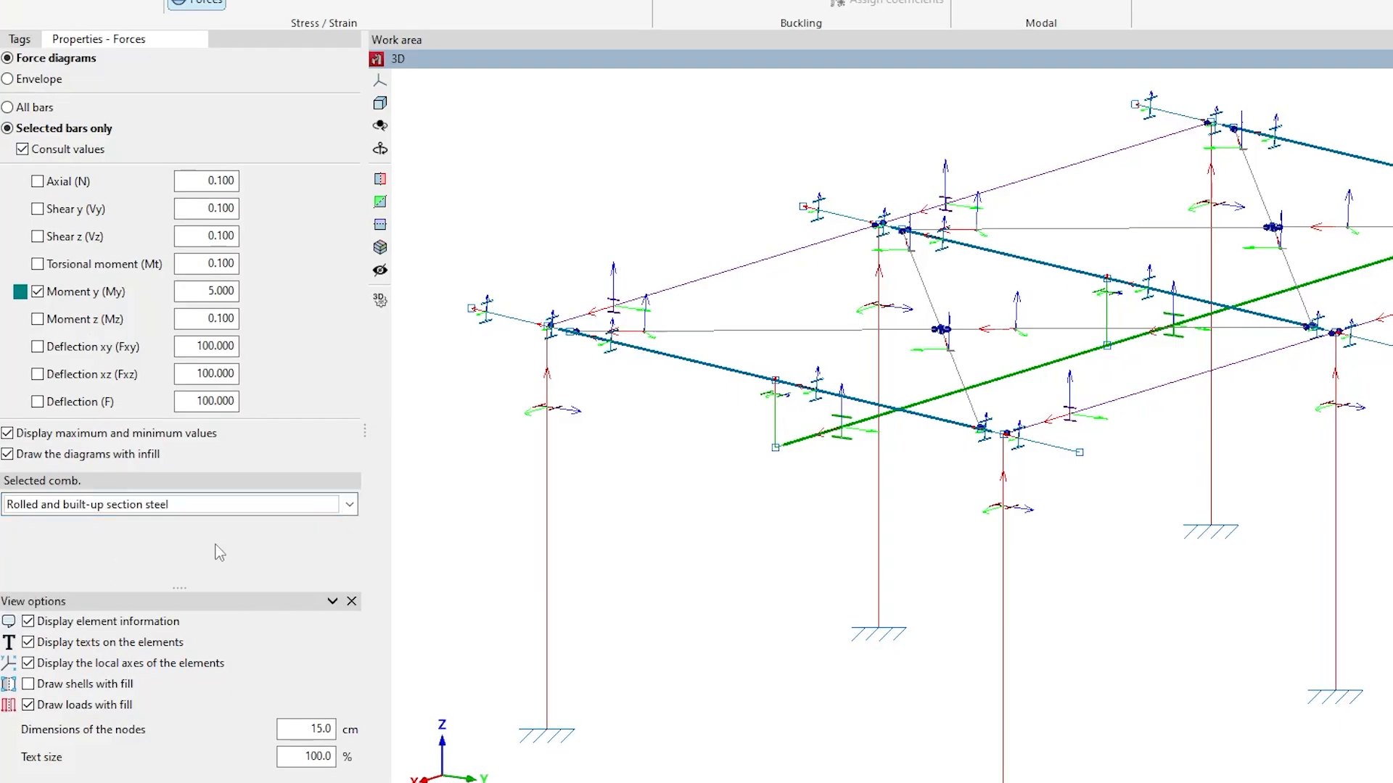
pyautogui.click(349, 536)
pyautogui.click(290, 612)
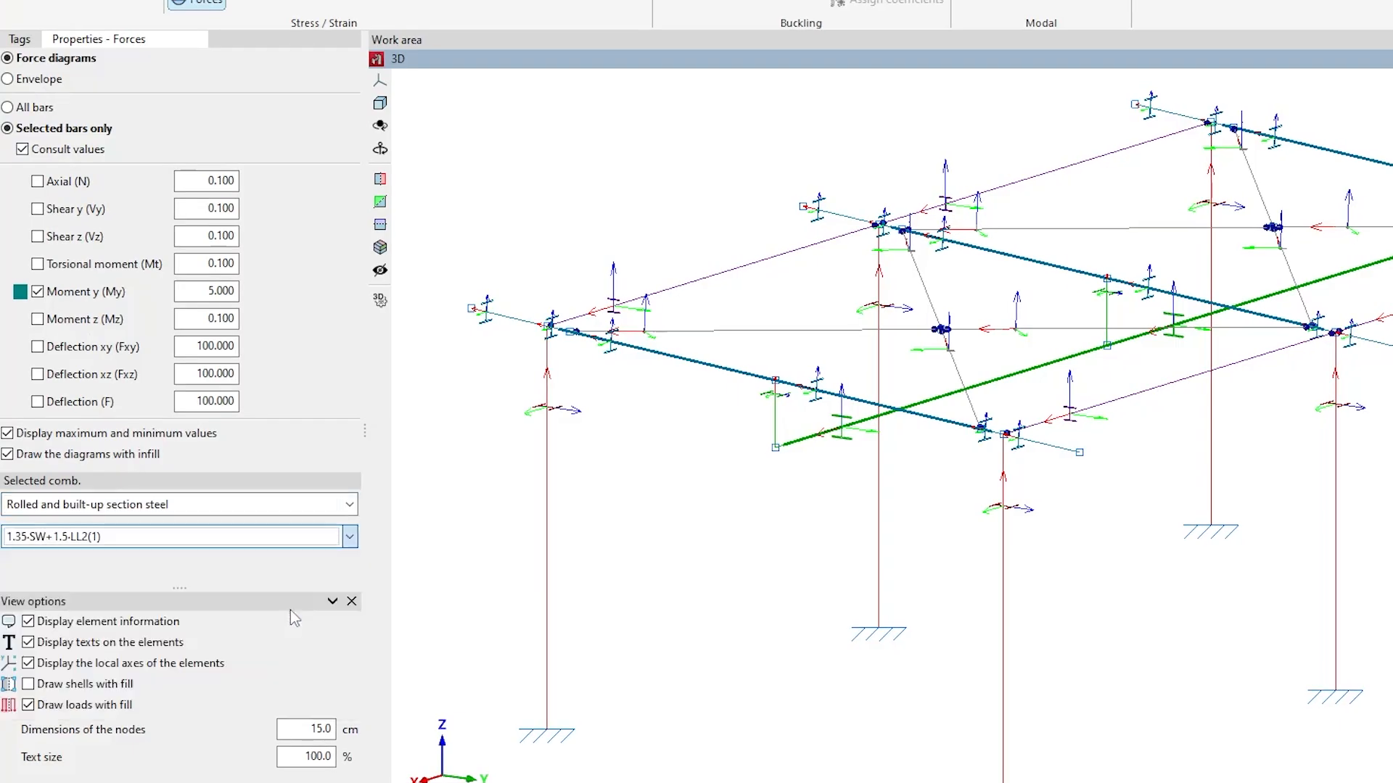
pyautogui.click(330, 505)
pyautogui.click(311, 531)
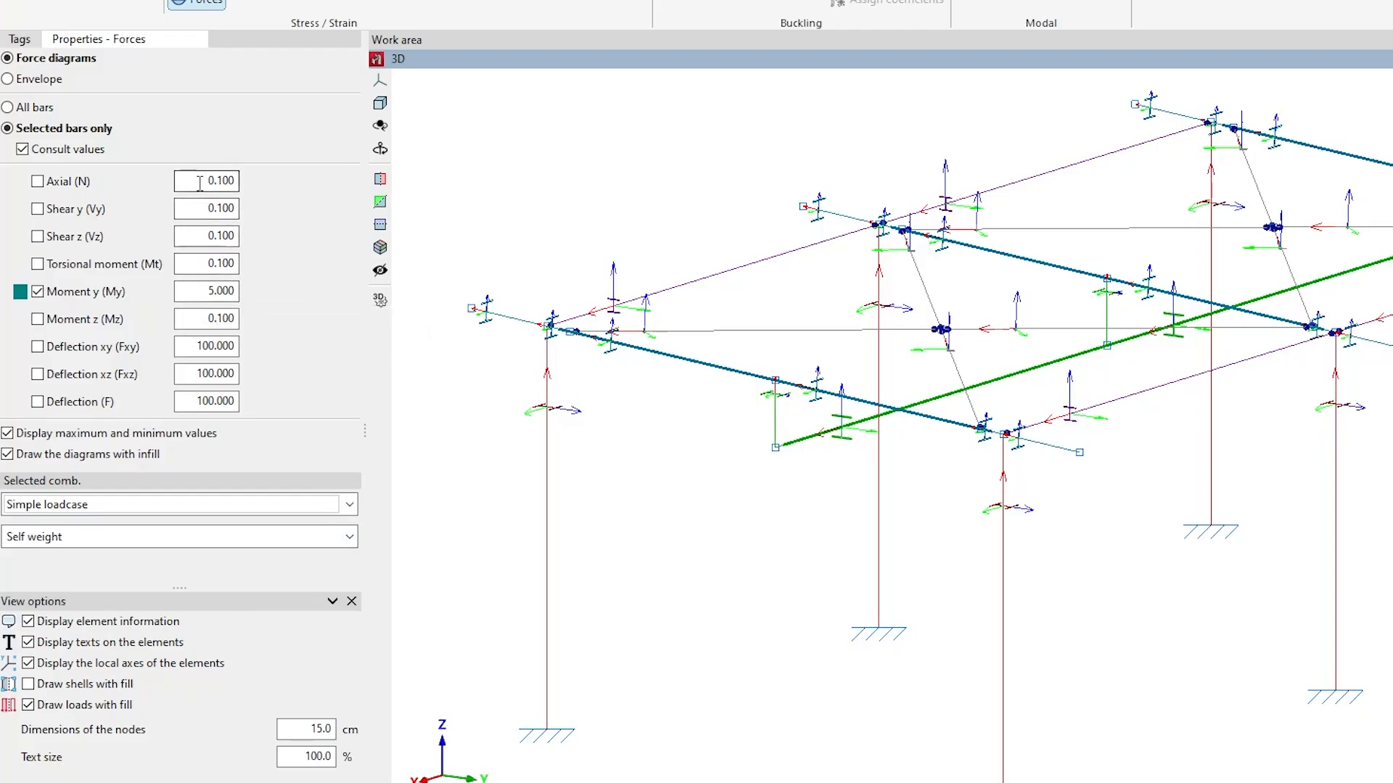
# - Select two of the main beams to display their bending moment My diagrams
pyautogui.moveTo(206, 182); pyautogui.dragTo(237, 210)
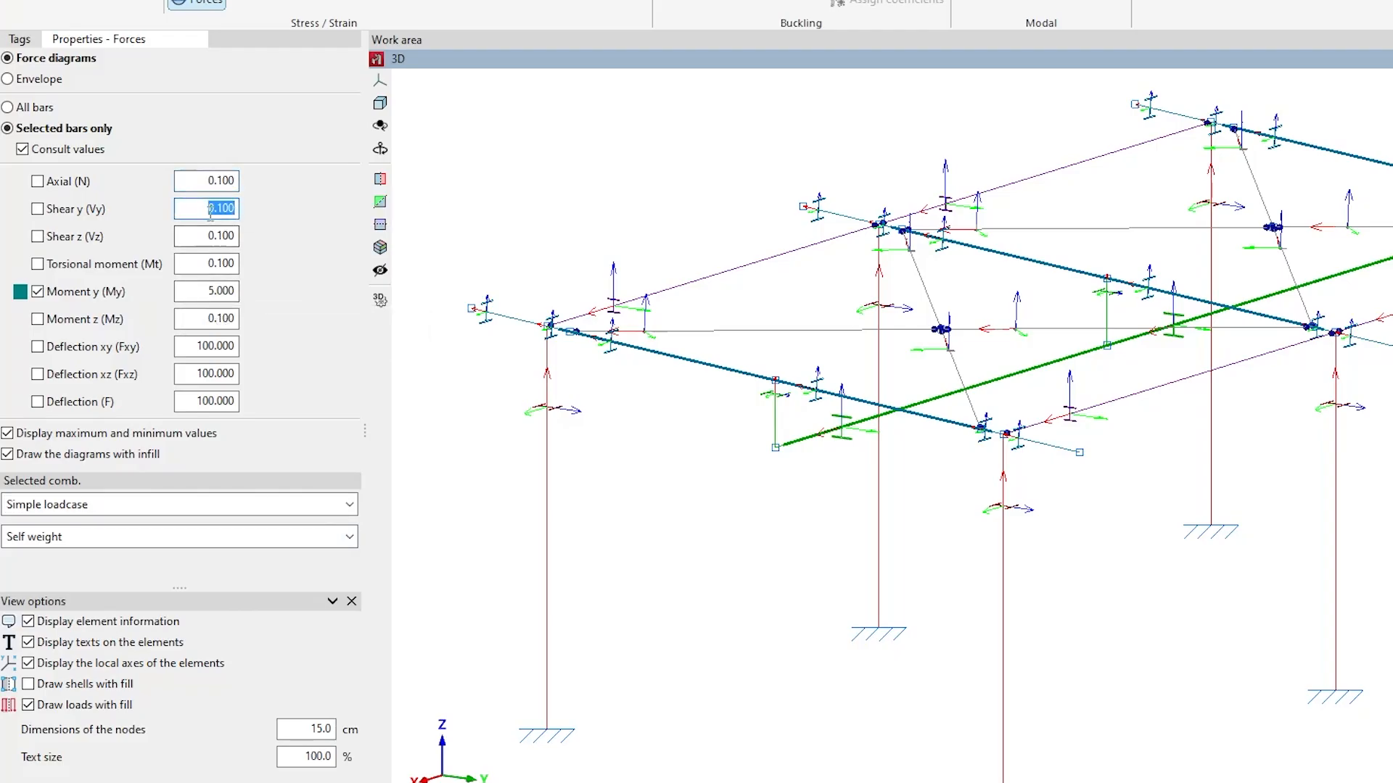
pyautogui.moveTo(208, 288); pyautogui.dragTo(237, 290)
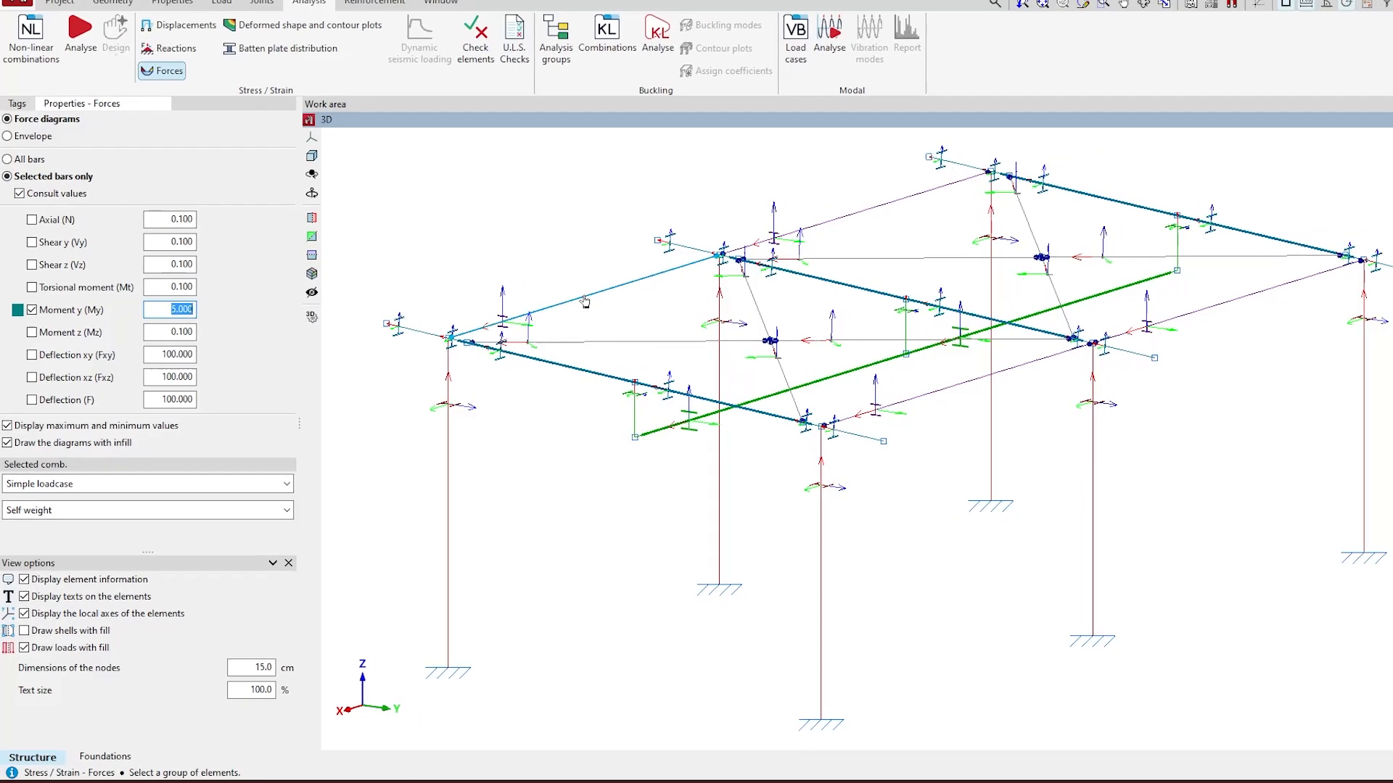
pyautogui.click(585, 302)
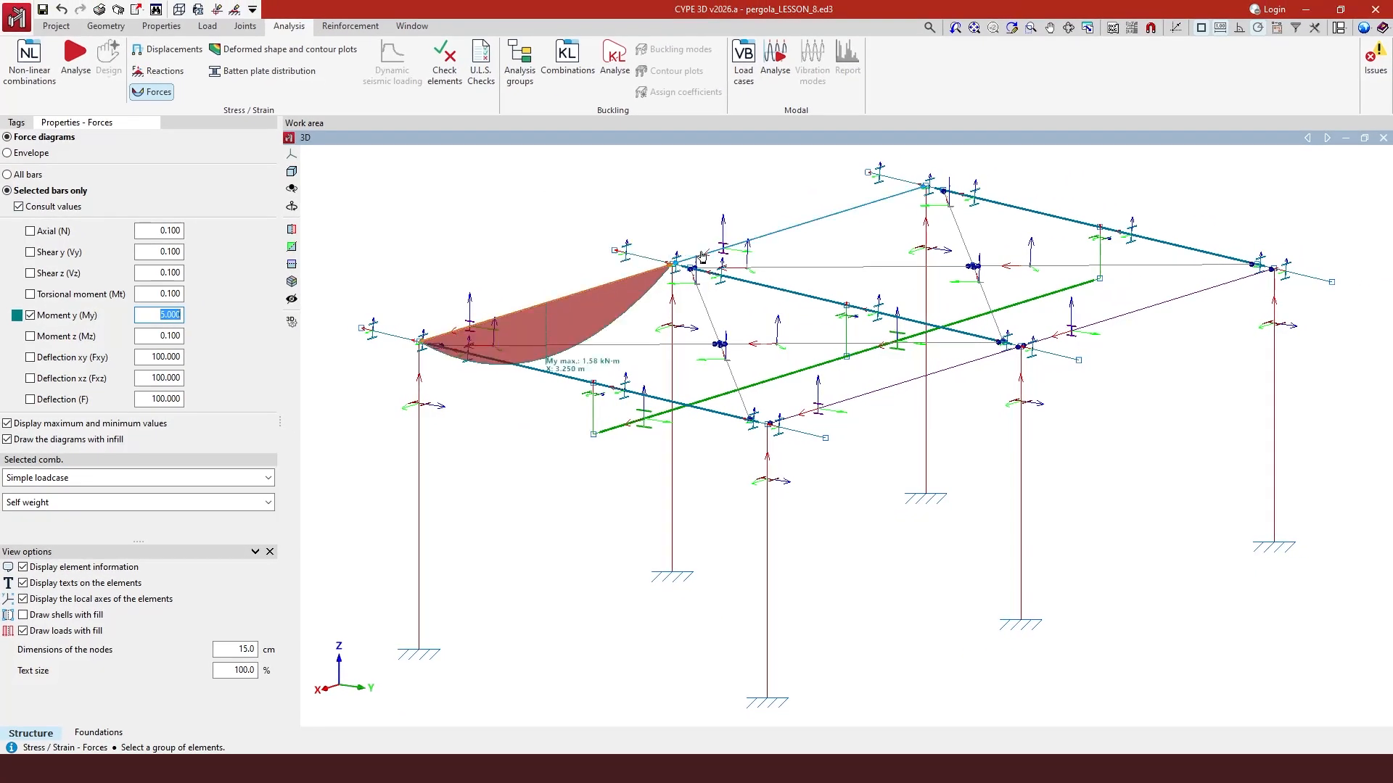
pyautogui.click(762, 241)
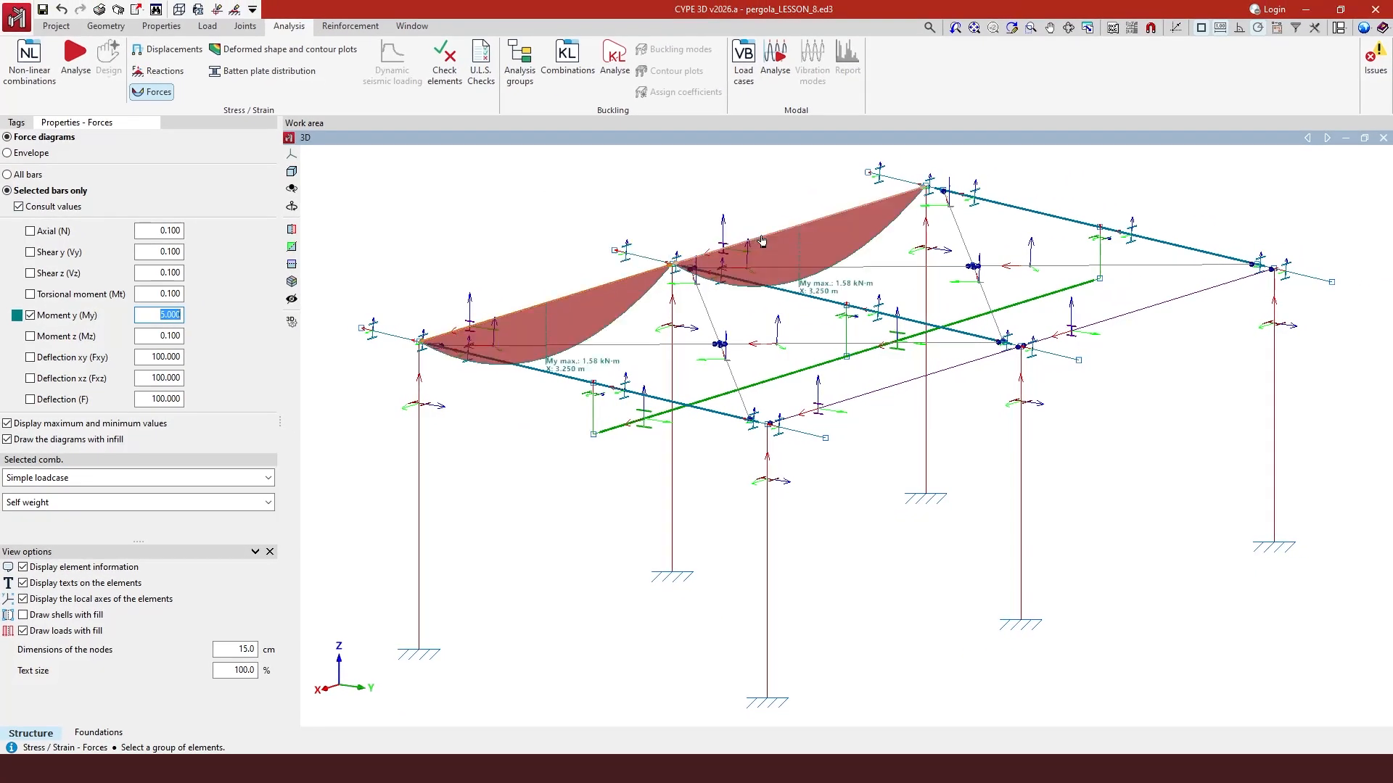
# - Add the My diagrams of the green middle beam and the far main beam to the display
pyautogui.scroll(4, 418, 281)
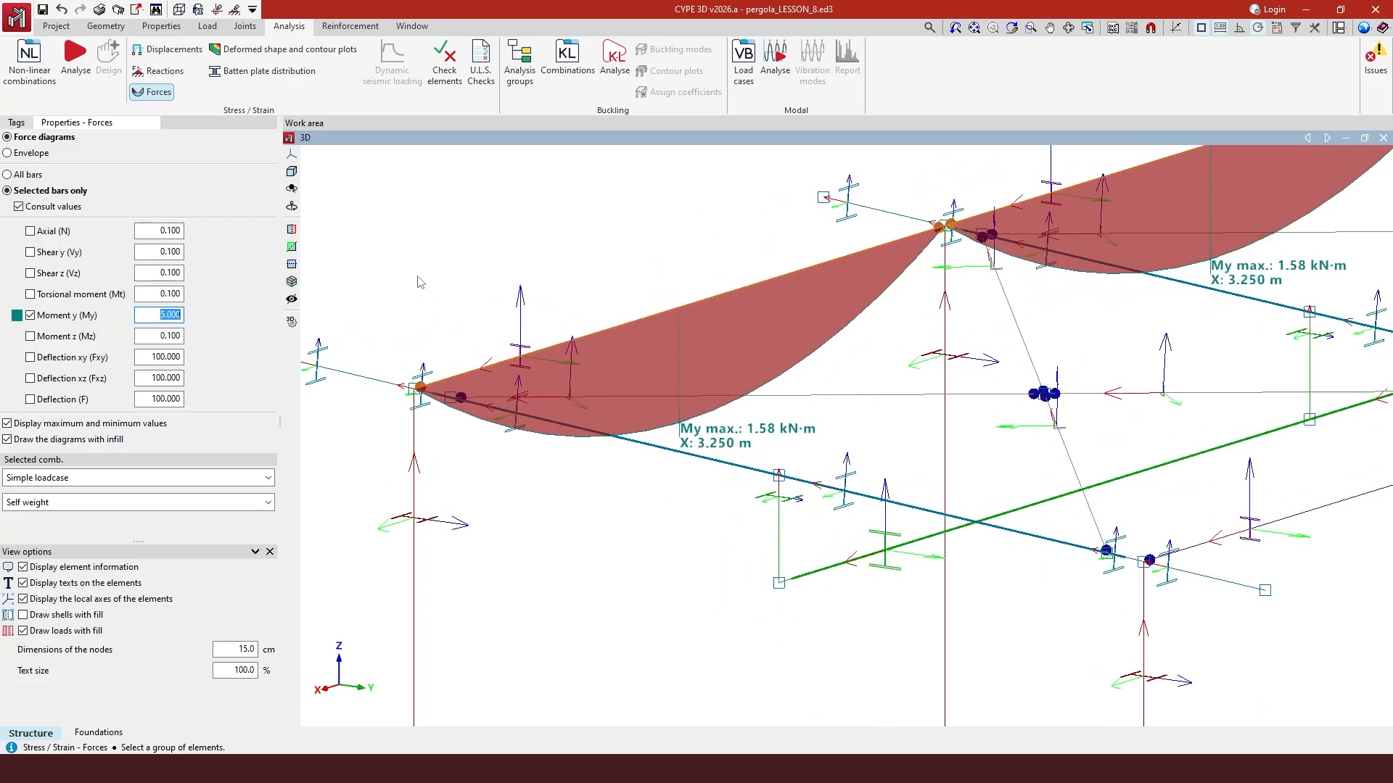
pyautogui.scroll(1, 418, 281)
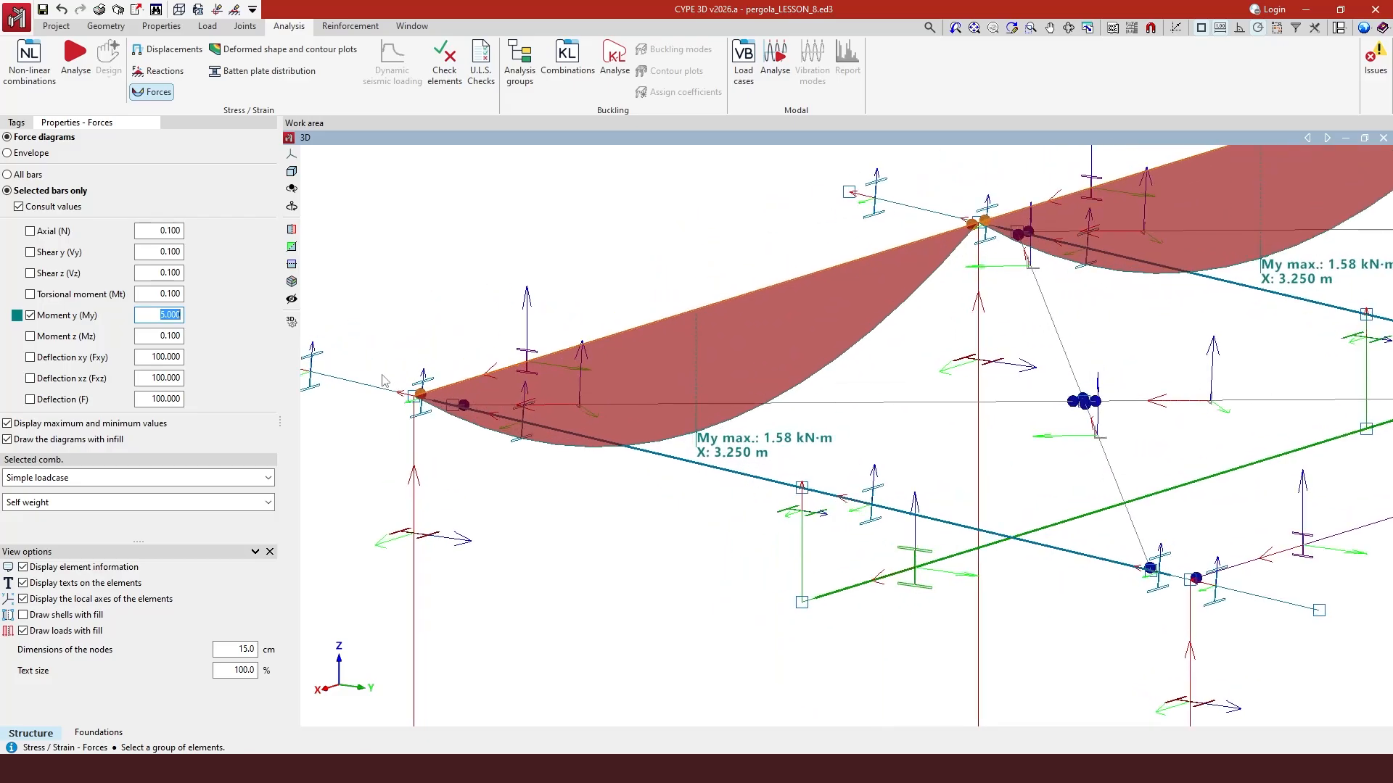
pyautogui.click(996, 216)
pyautogui.scroll(-4, 420, 397)
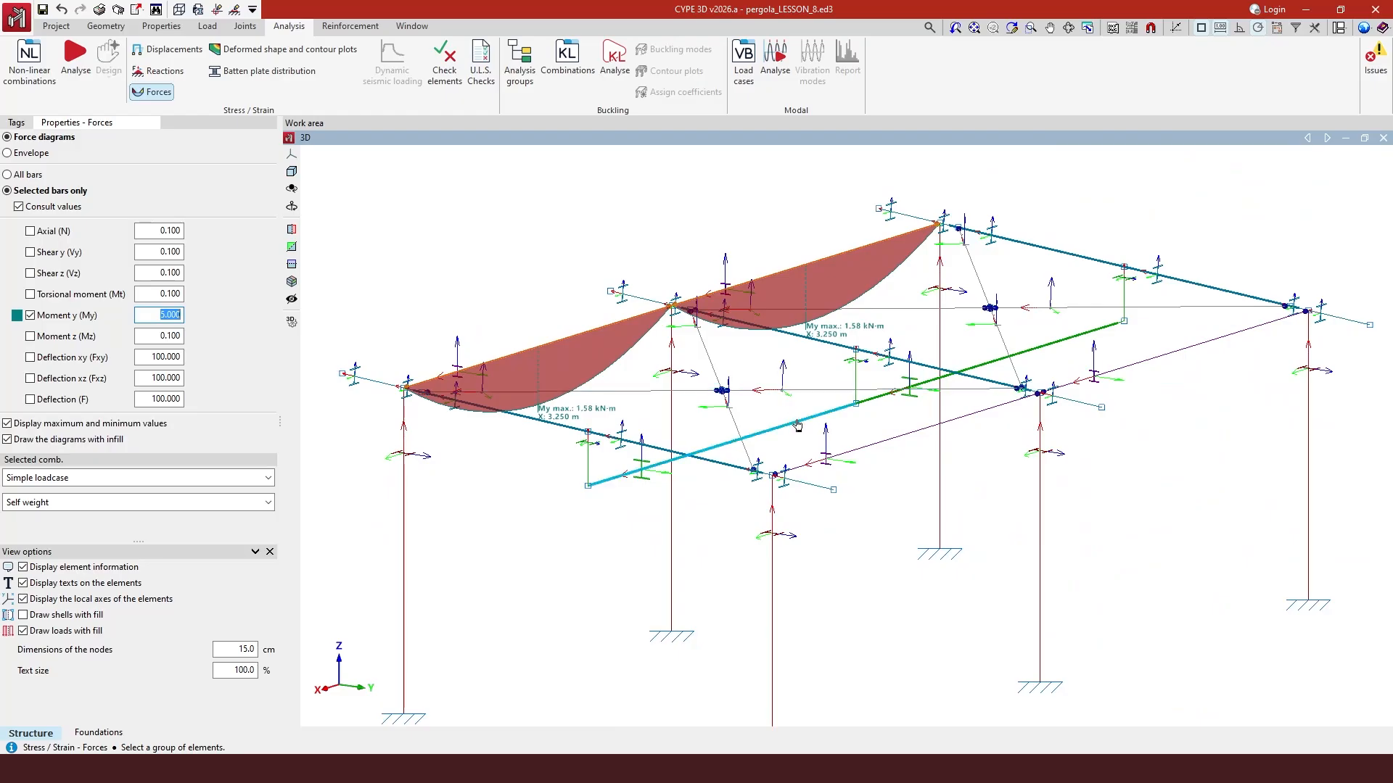
pyautogui.click(798, 425)
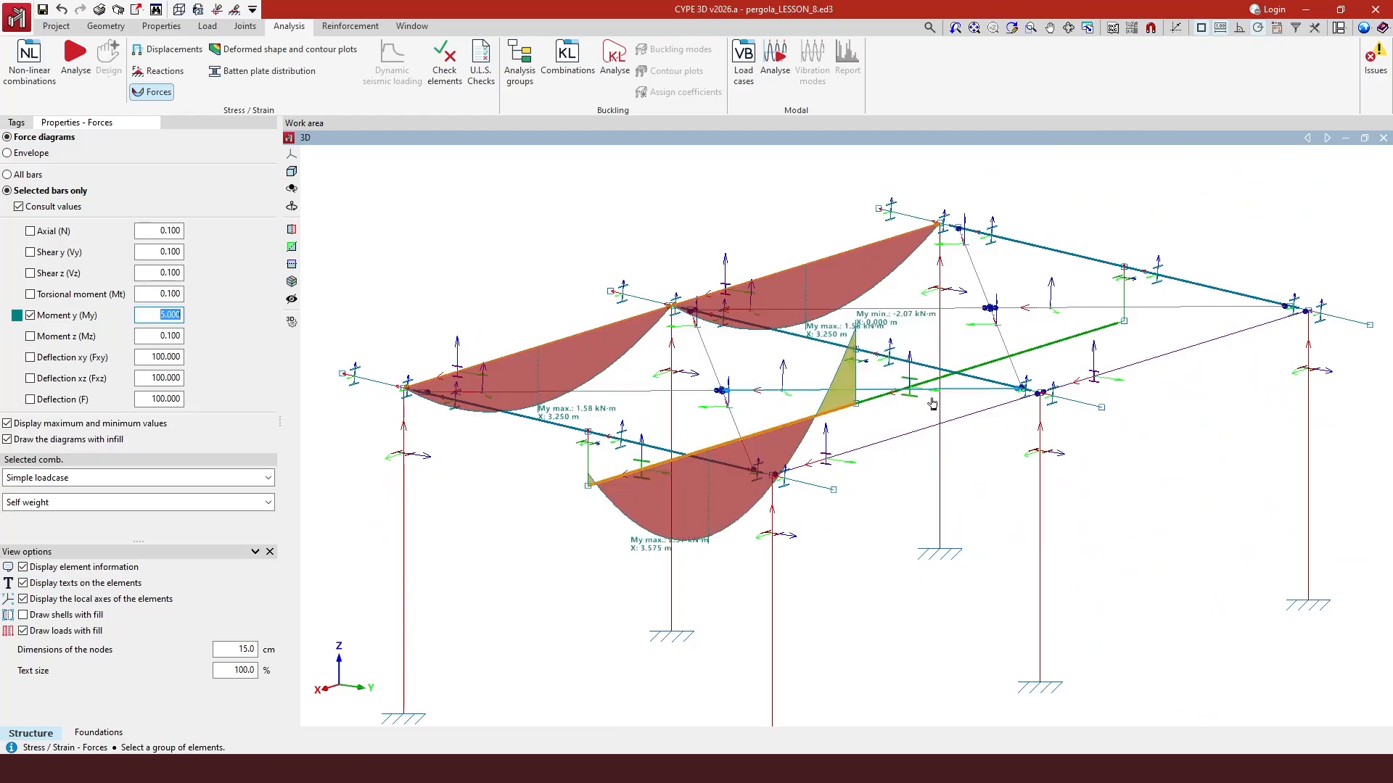
pyautogui.click(972, 364)
# - Hide the maximum and minimum value labels on the moment diagrams
pyautogui.moveTo(604, 481)
pyautogui.scroll(2, 604, 481)
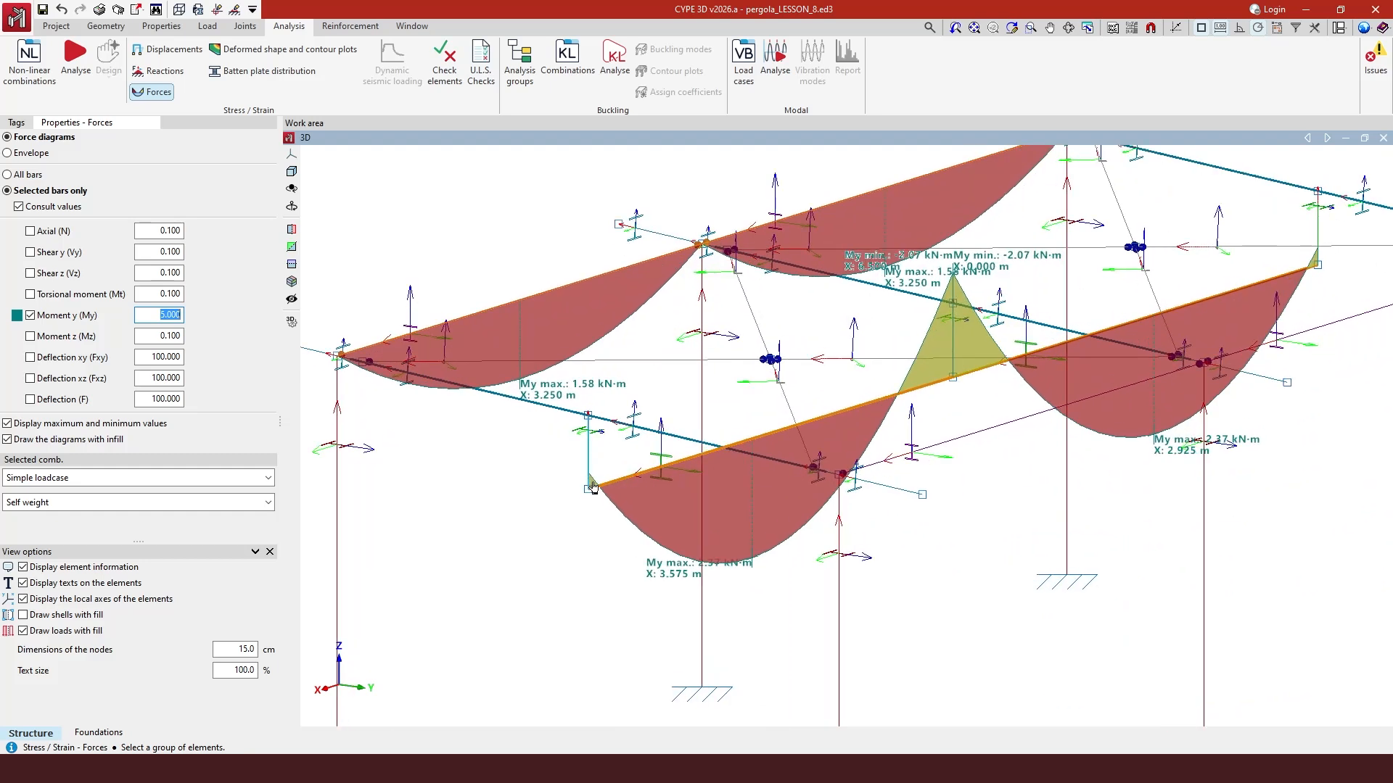
pyautogui.scroll(1, 592, 487)
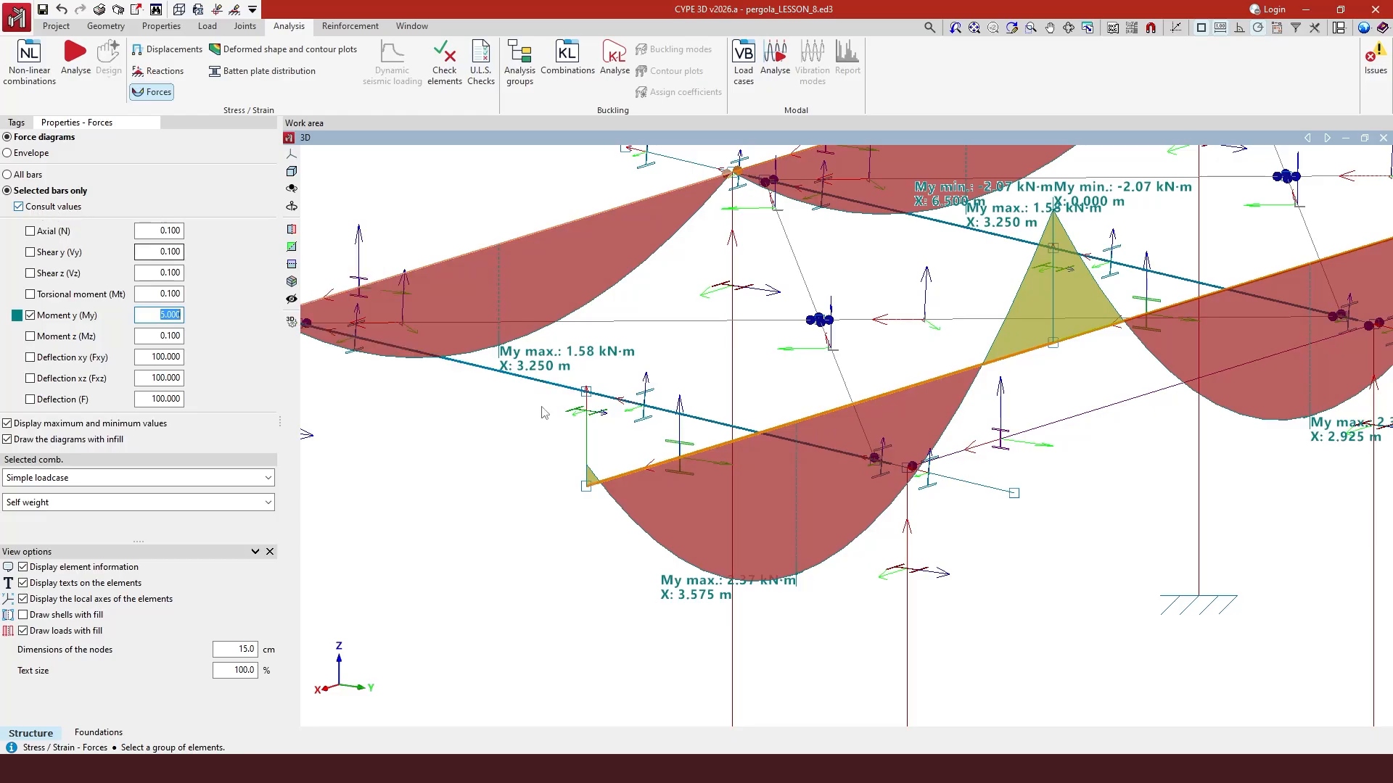
pyautogui.moveTo(721, 451)
pyautogui.click(20, 208)
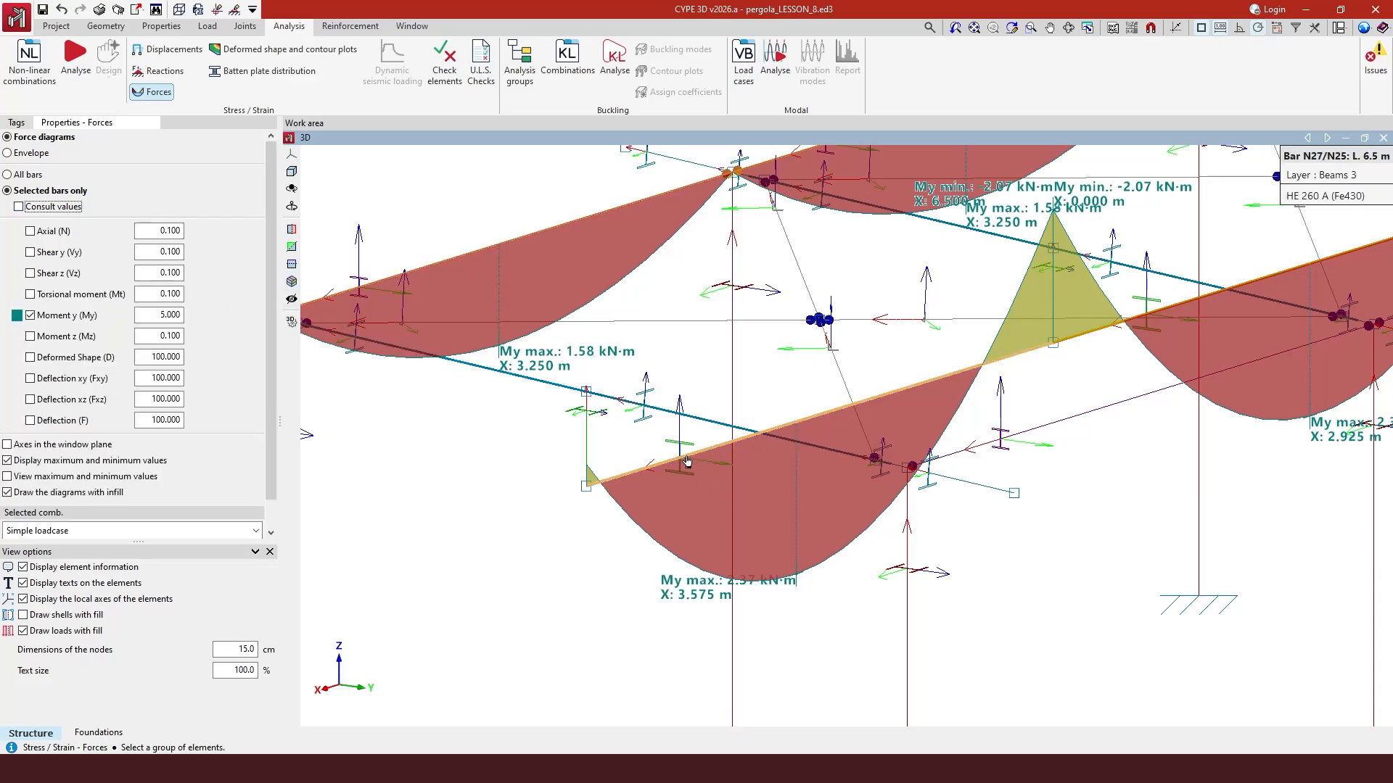
pyautogui.scroll(-1, 704, 591)
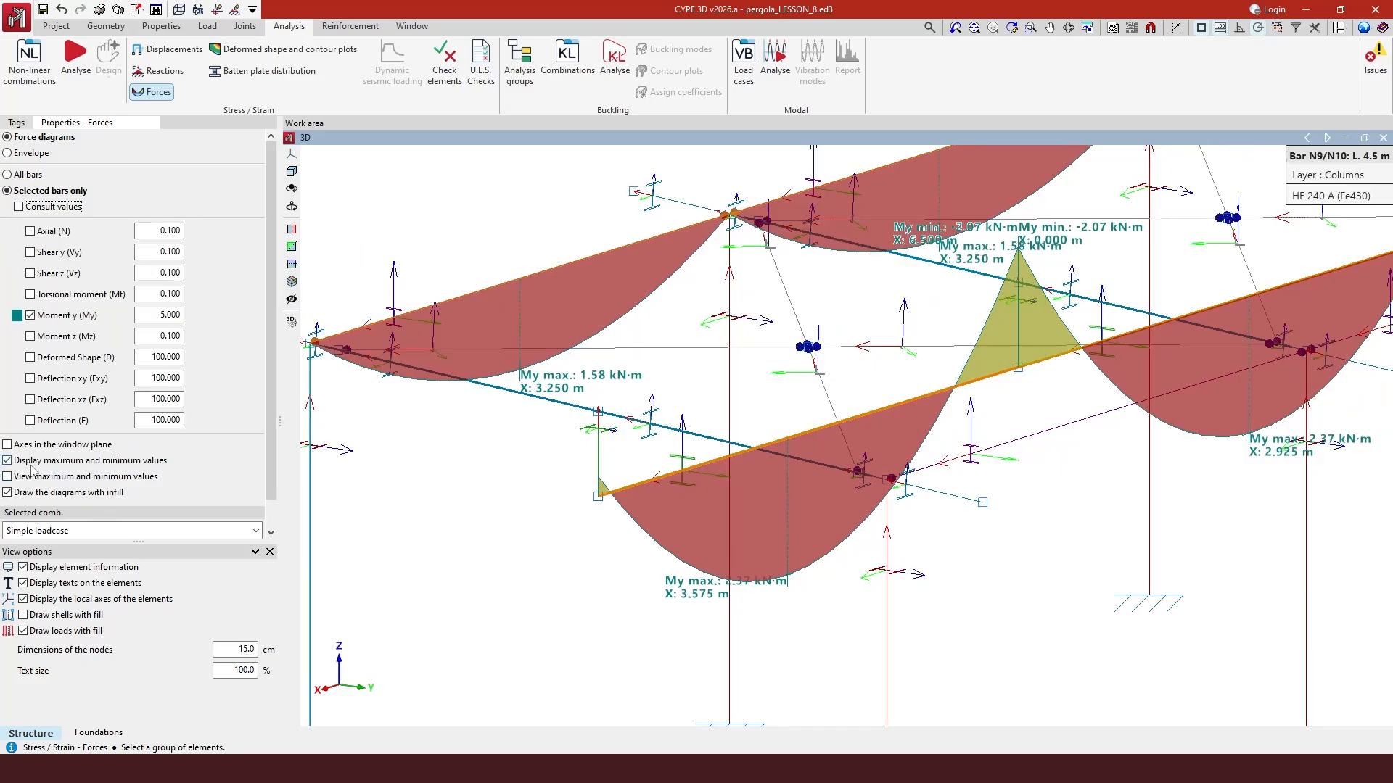
pyautogui.click(8, 462)
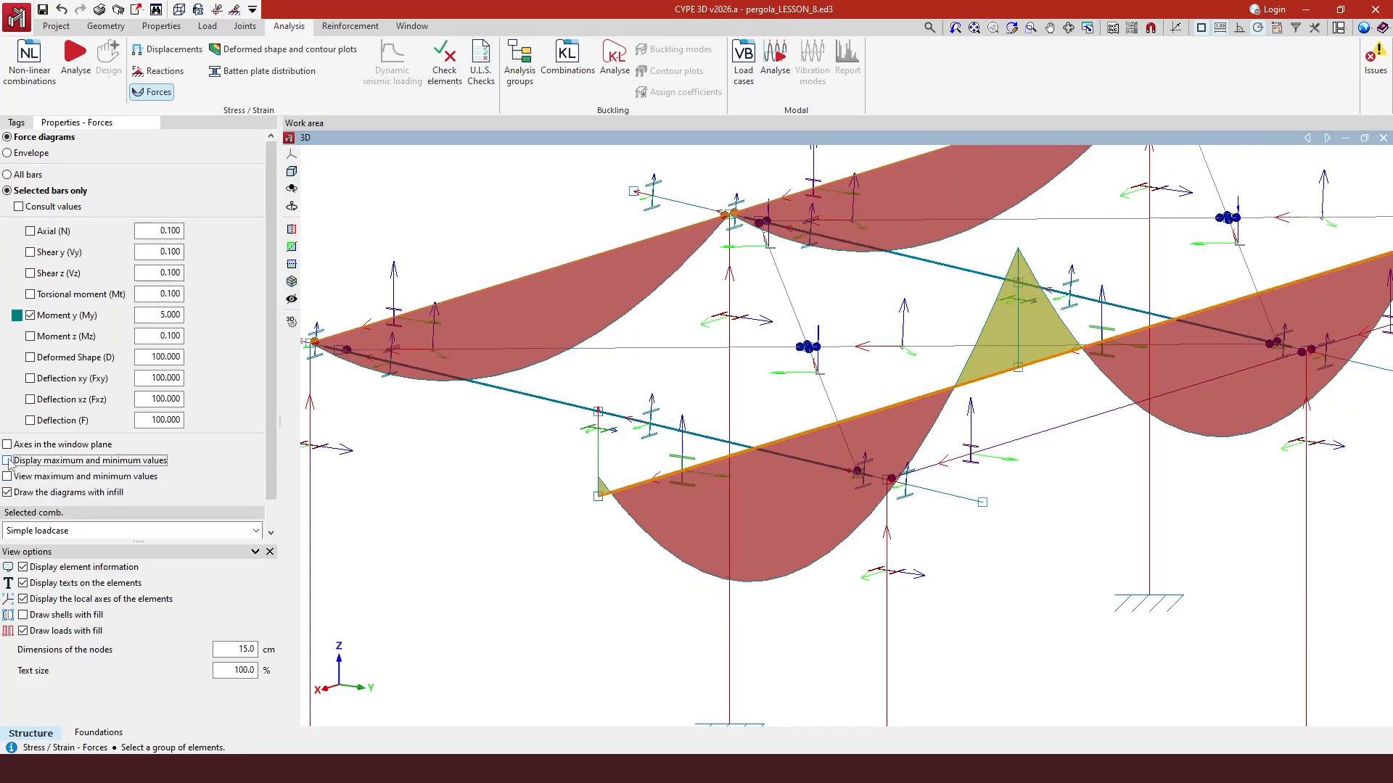
pyautogui.click(19, 207)
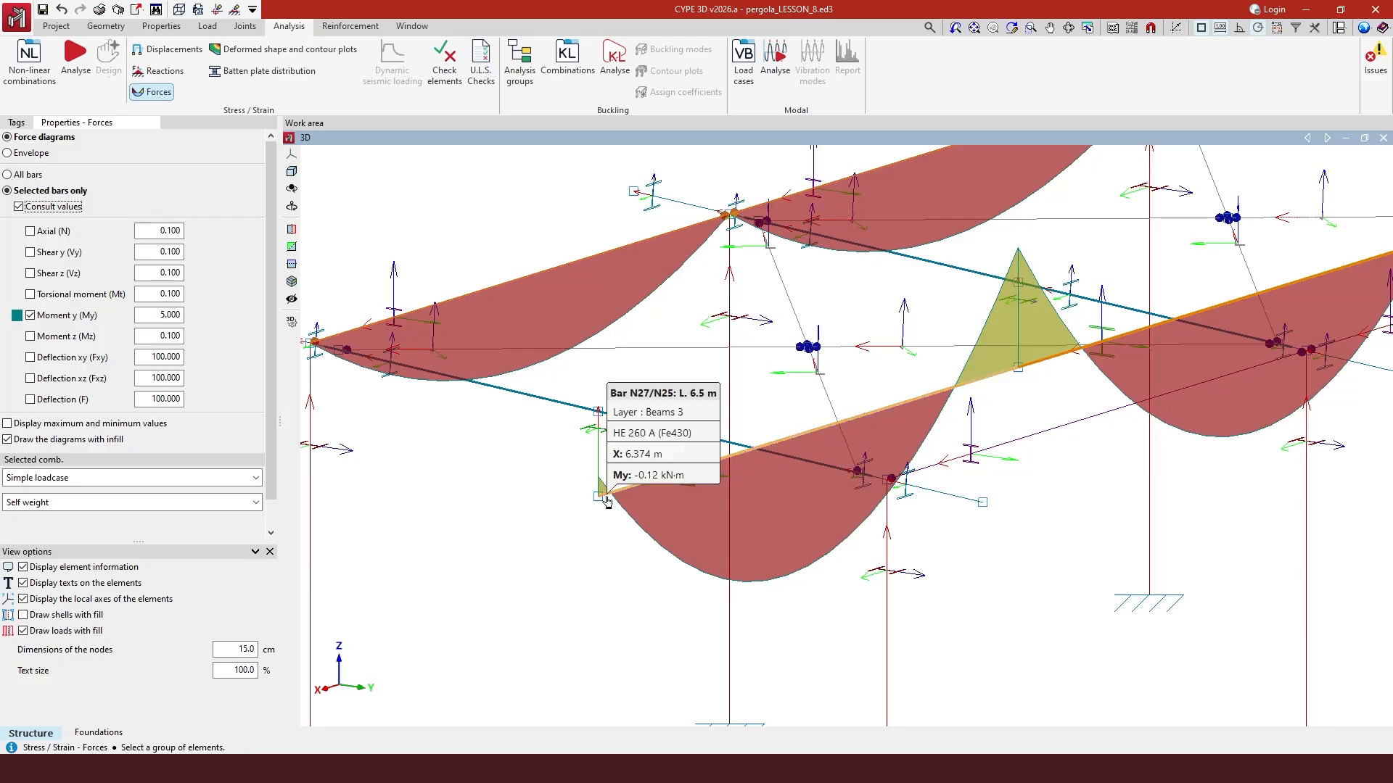
# - Query the moment values along the green beam near its end
pyautogui.scroll(5, 606, 501)
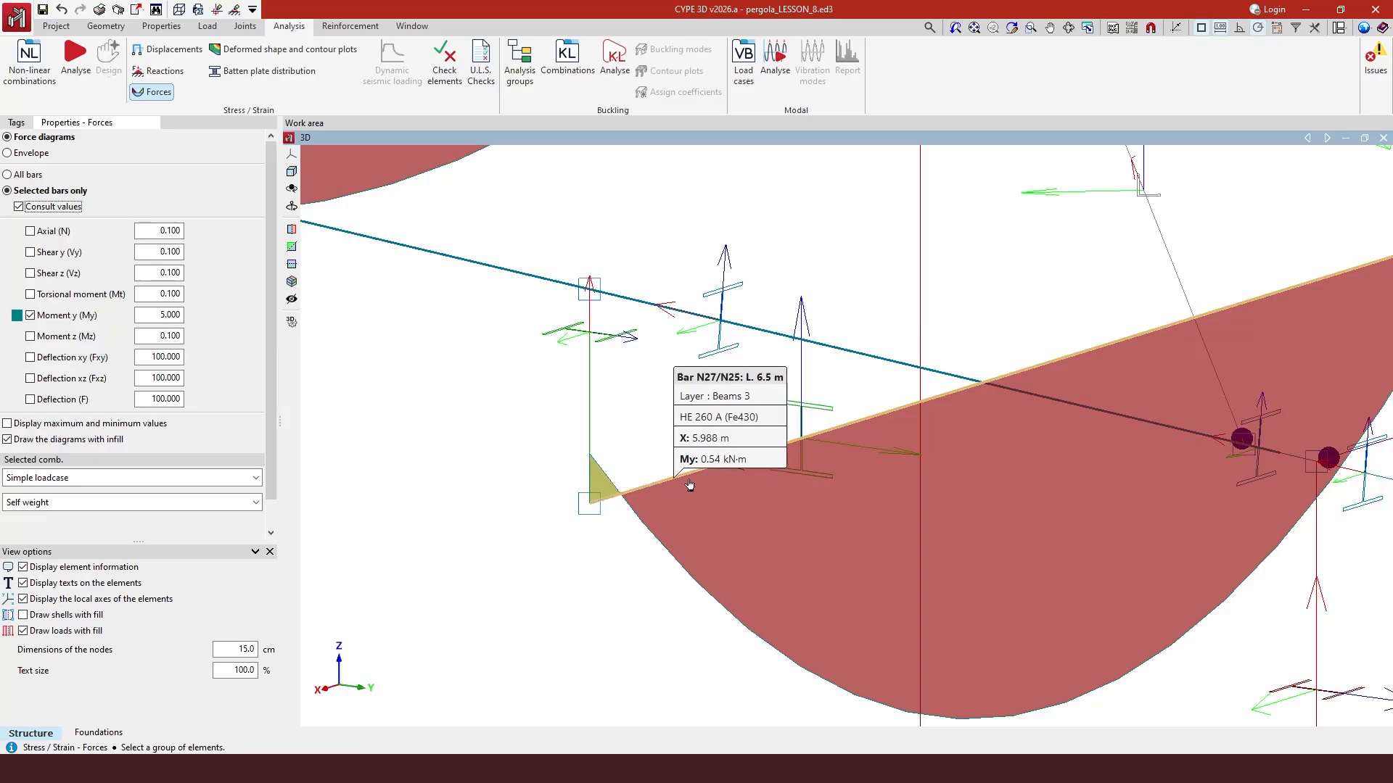
pyautogui.scroll(-4, 747, 464)
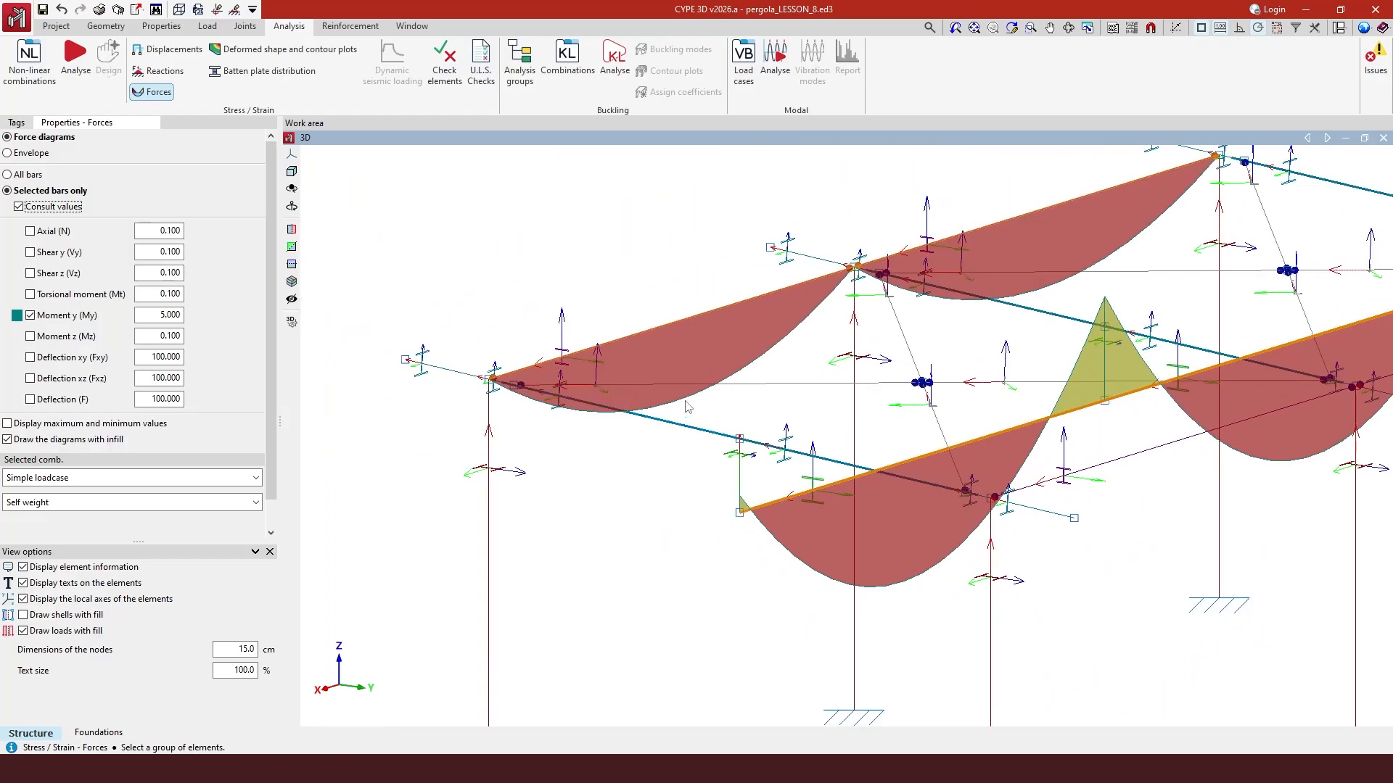
pyautogui.scroll(-2, 688, 406)
pyautogui.scroll(-3, 580, 378)
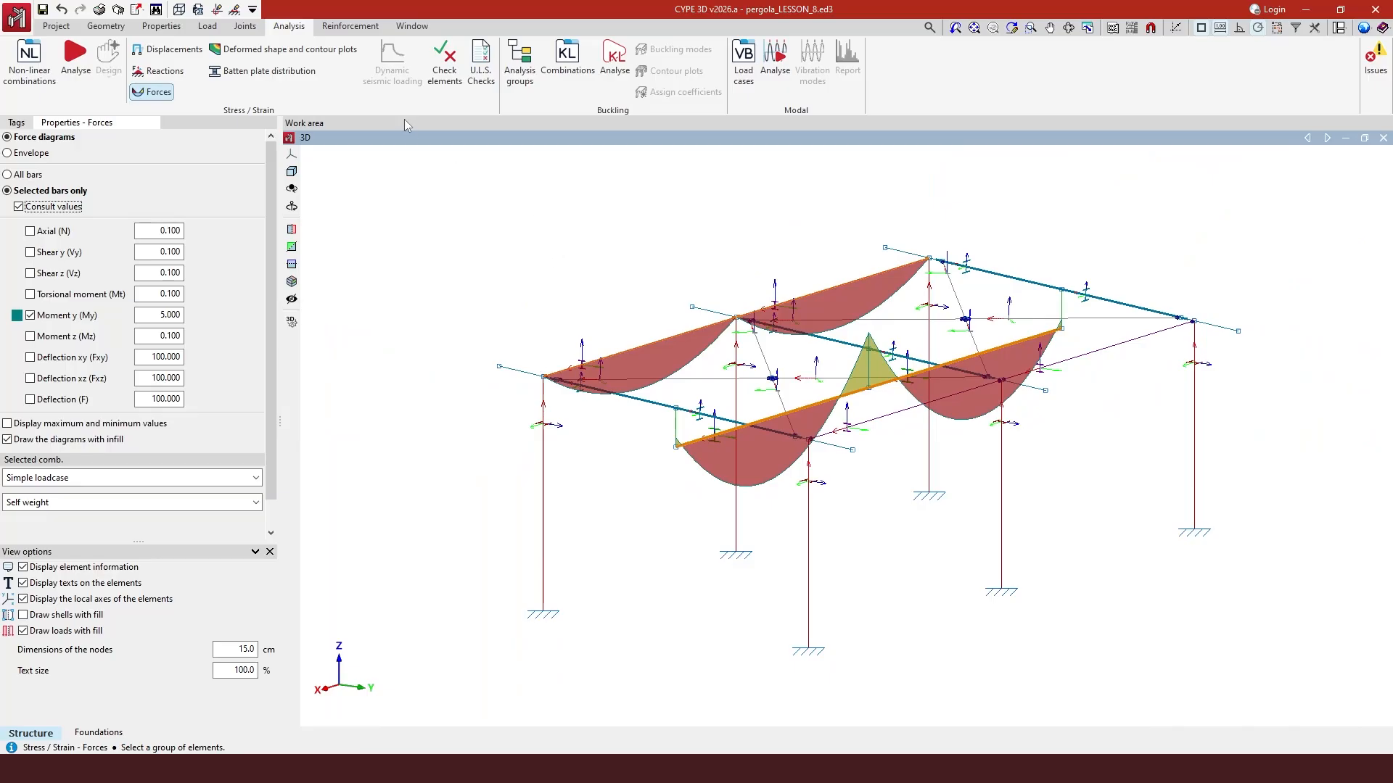
# - Open the deformed shape plot for the Displacements combination SW+LL1+LL2(2)
pyautogui.click(303, 55)
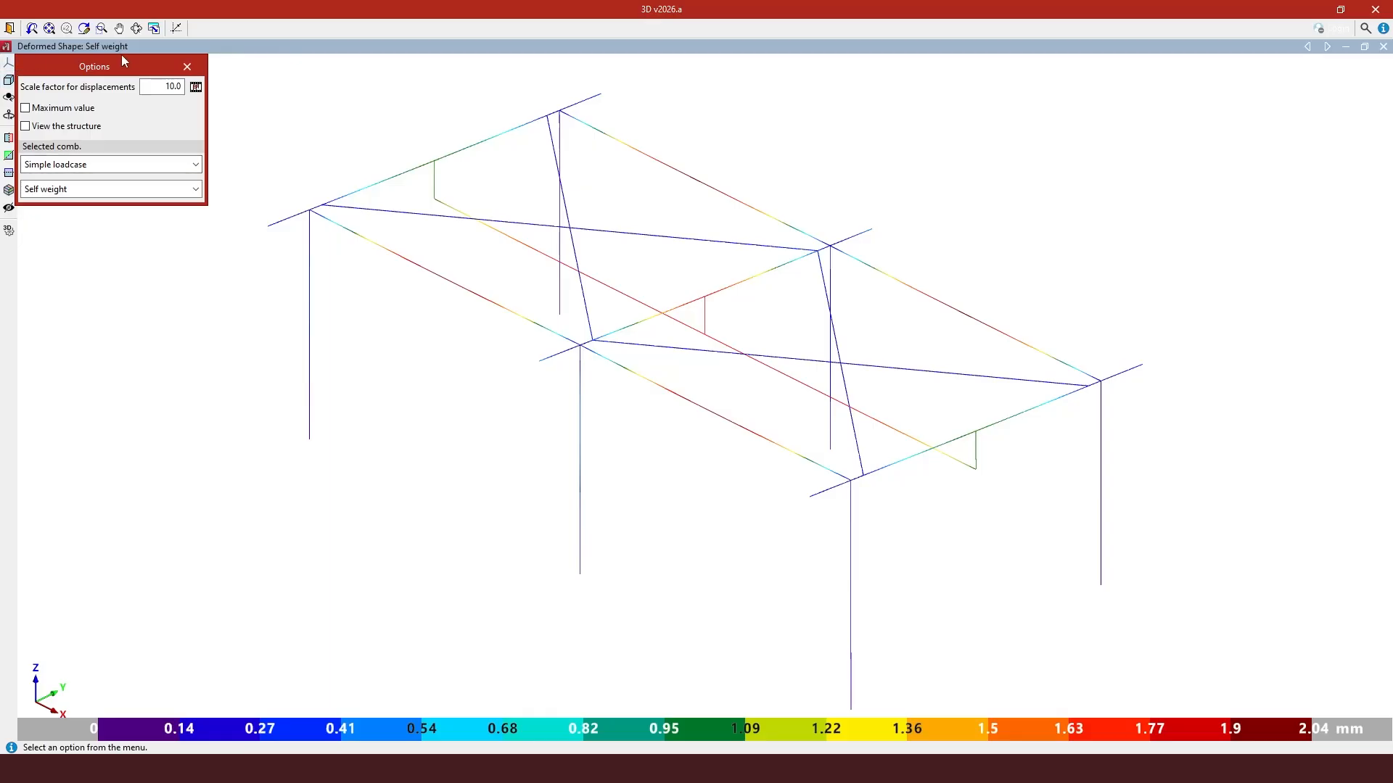
pyautogui.click(76, 165)
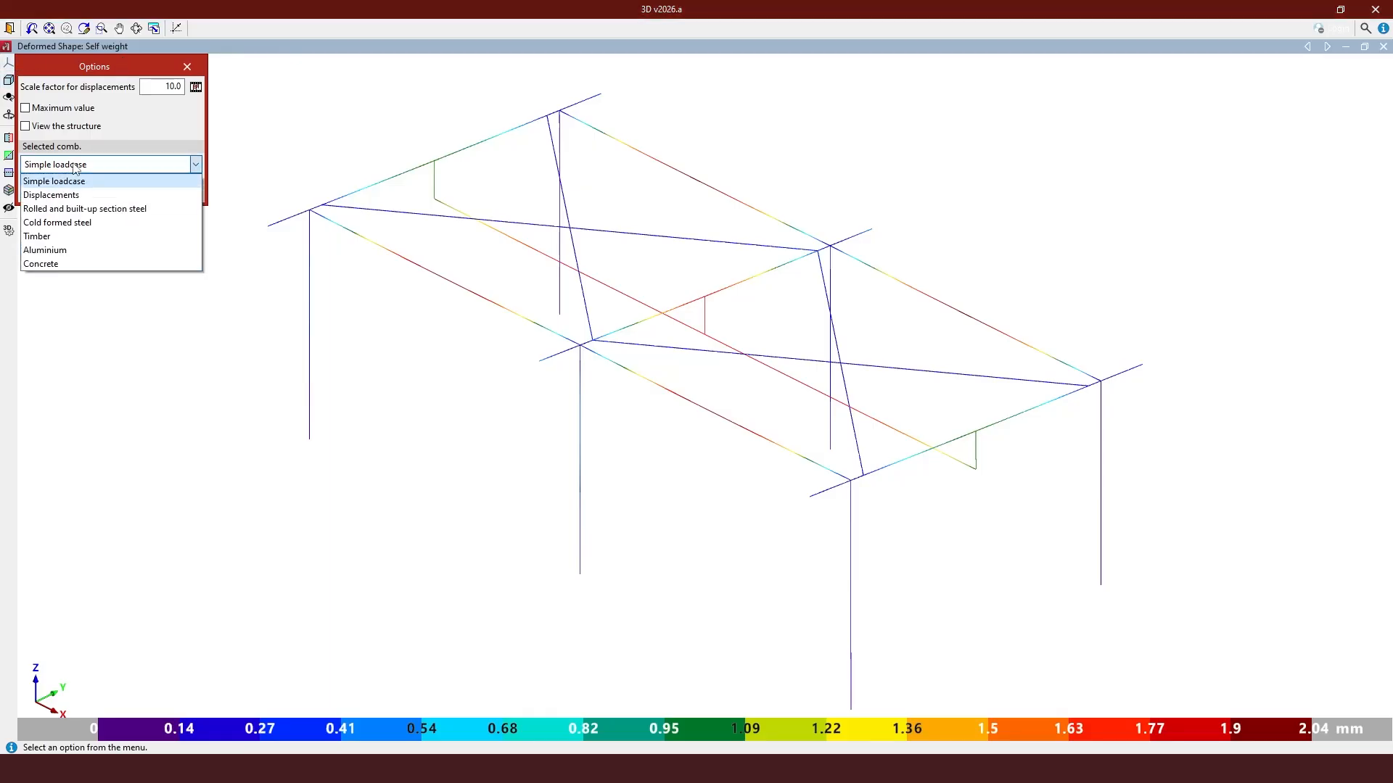
pyautogui.click(74, 196)
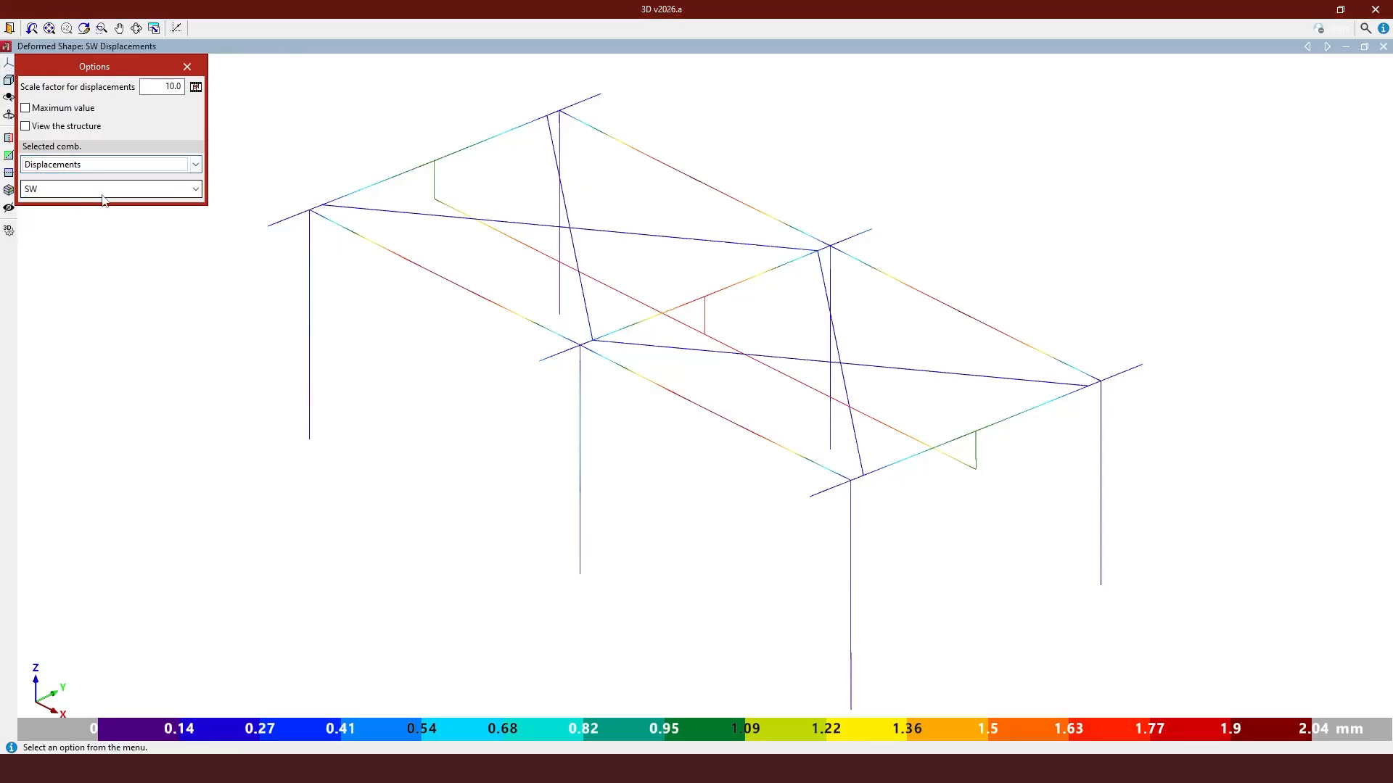
pyautogui.click(105, 190)
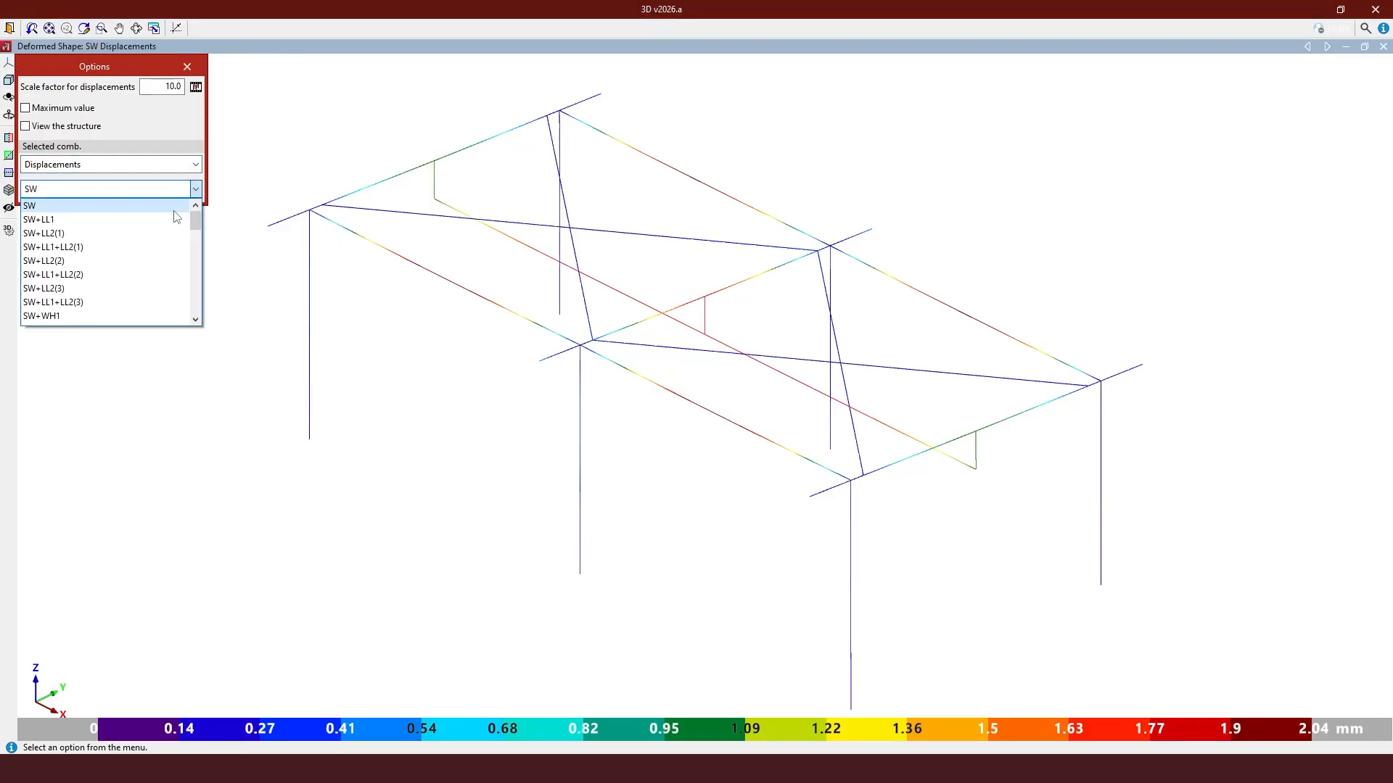
pyautogui.click(95, 274)
# - Set the displacement scale factor to 100 and play the deformation animation
pyautogui.doubleClick(172, 87)
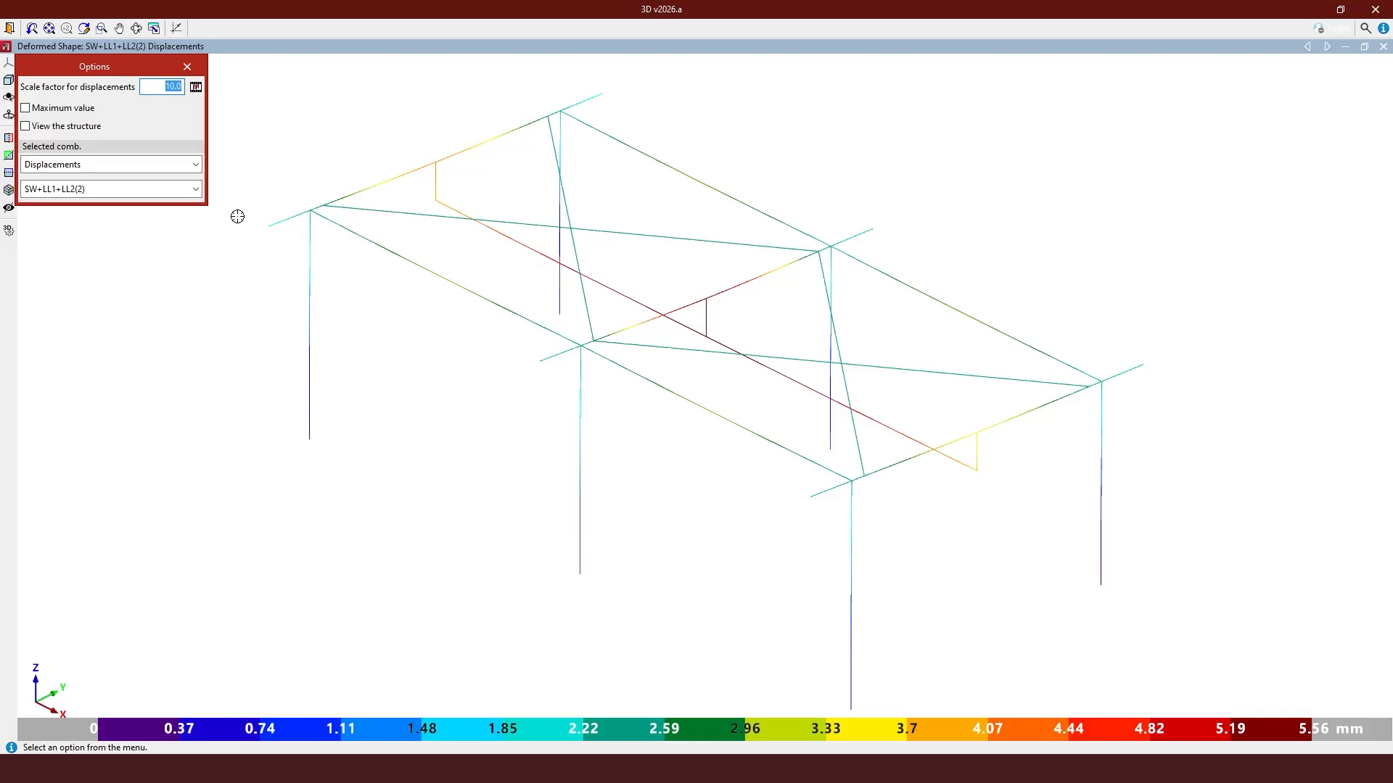
pyautogui.write('50')
pyautogui.press('Return')
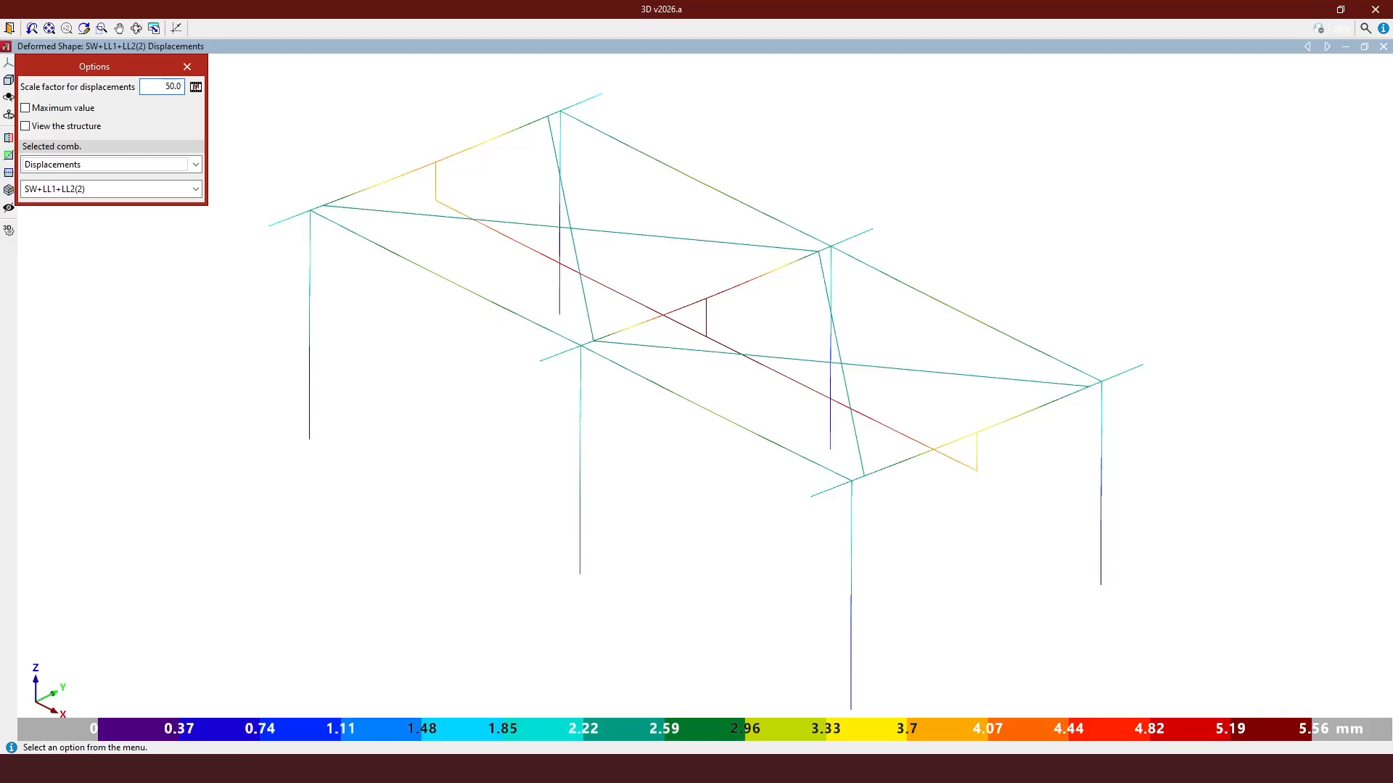
pyautogui.doubleClick(165, 86)
pyautogui.write('10')
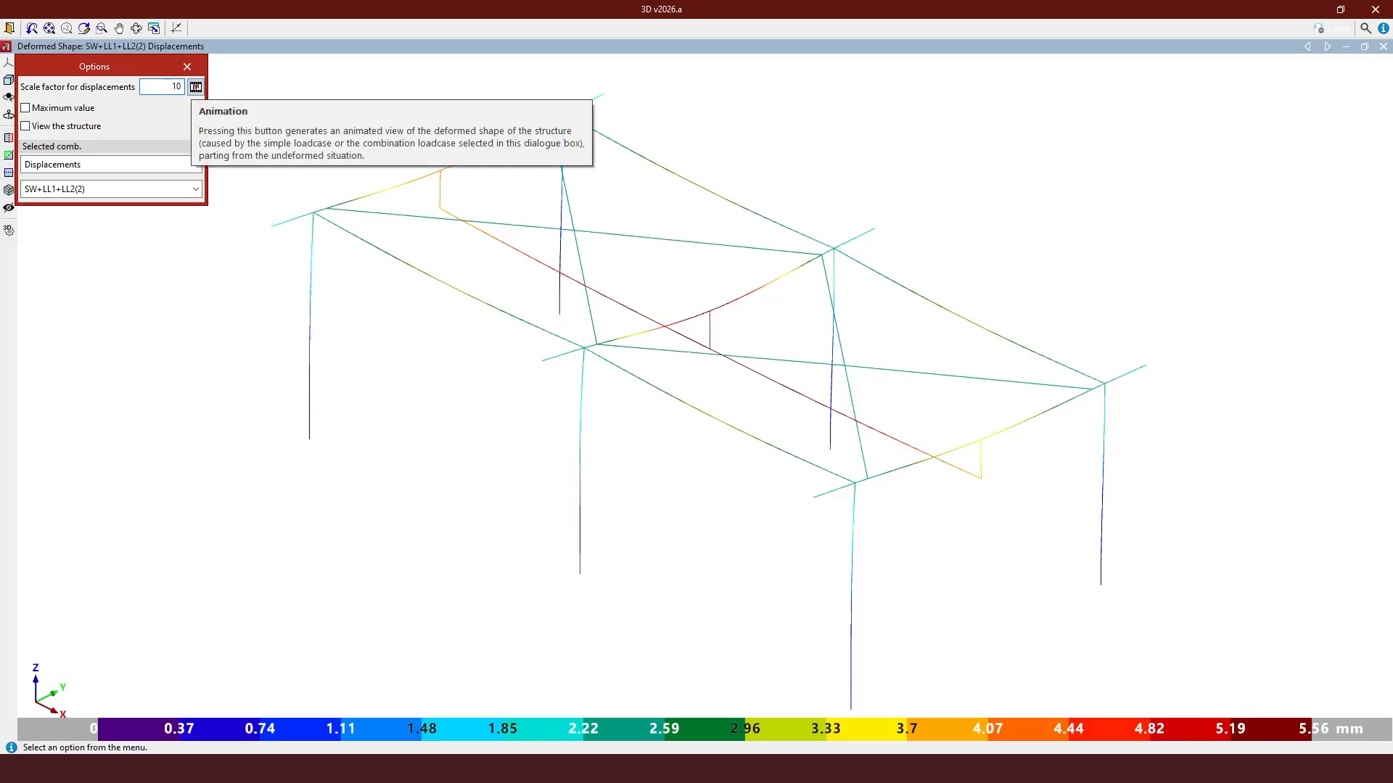
pyautogui.press('Return')
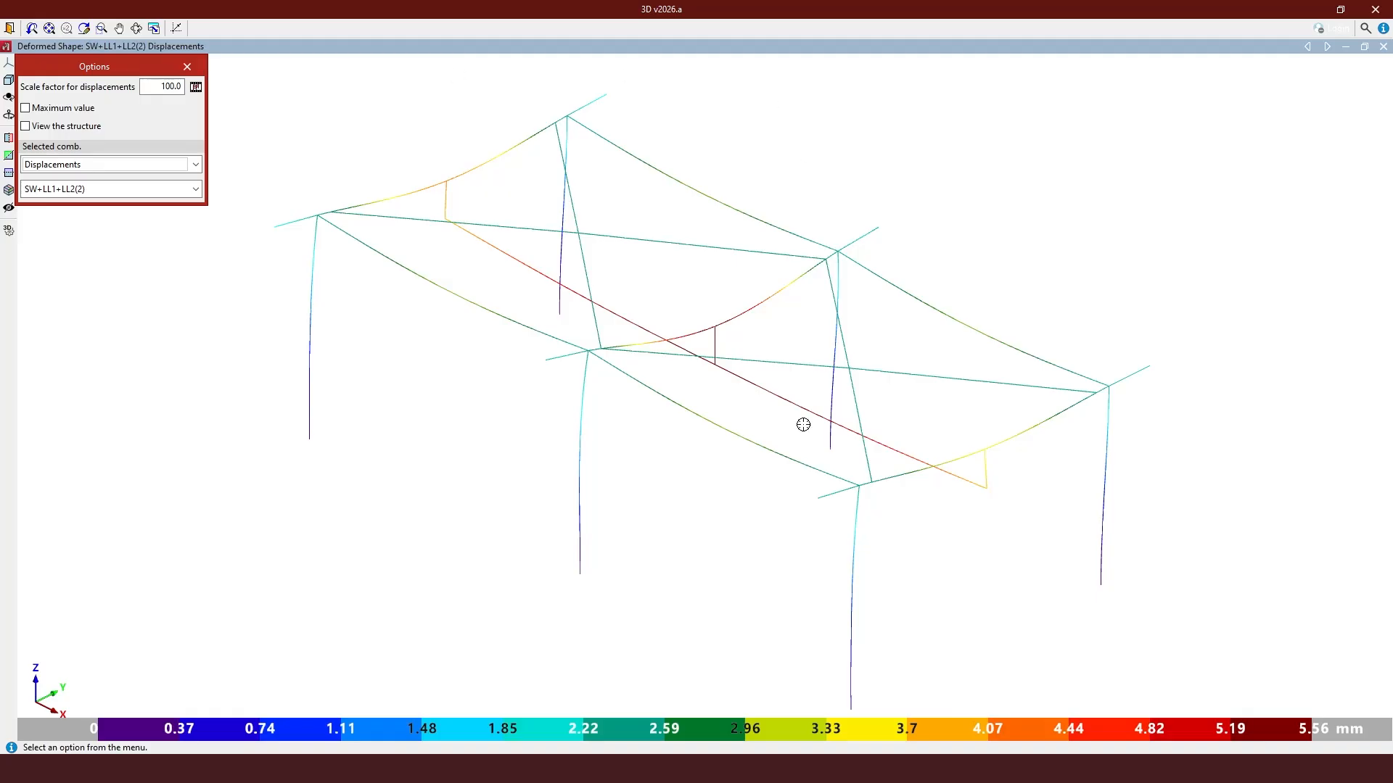
pyautogui.click(195, 88)
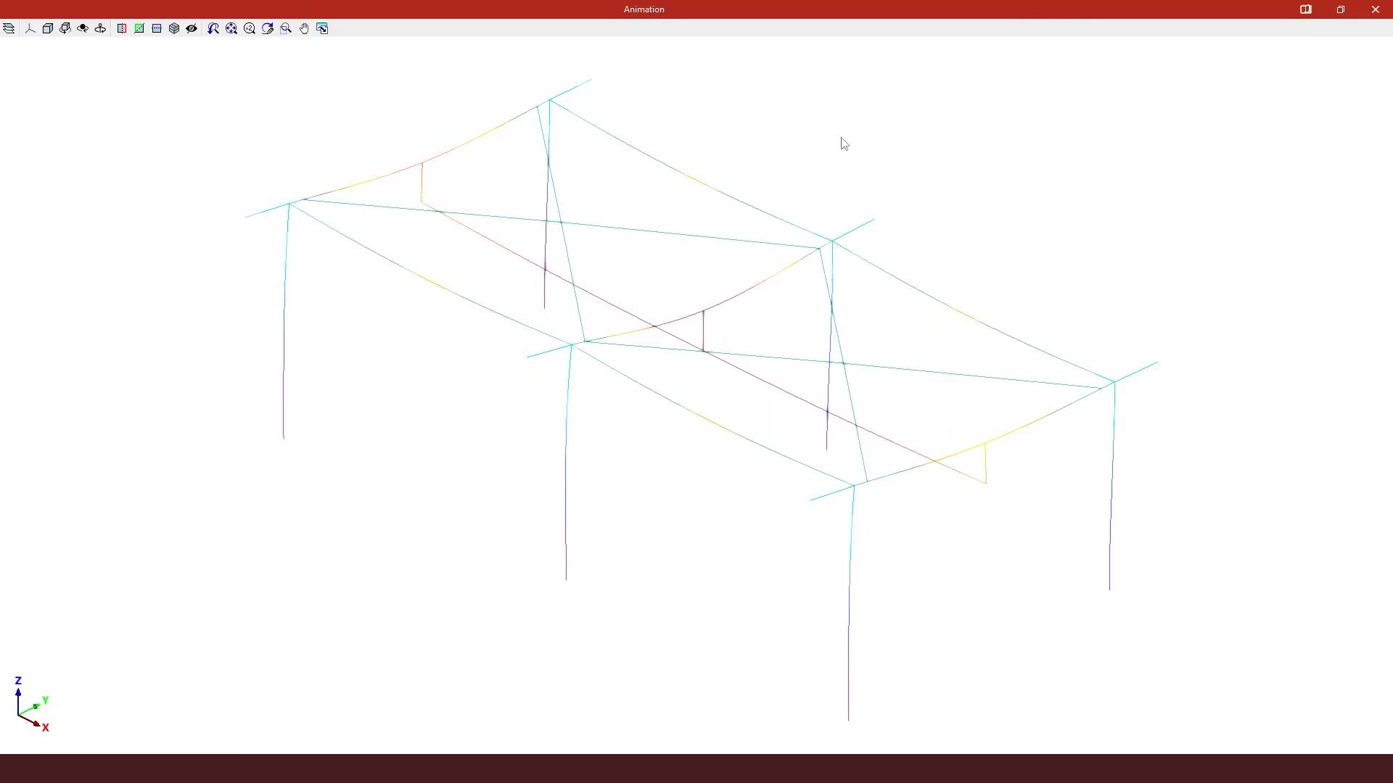
pyautogui.click(1382, 10)
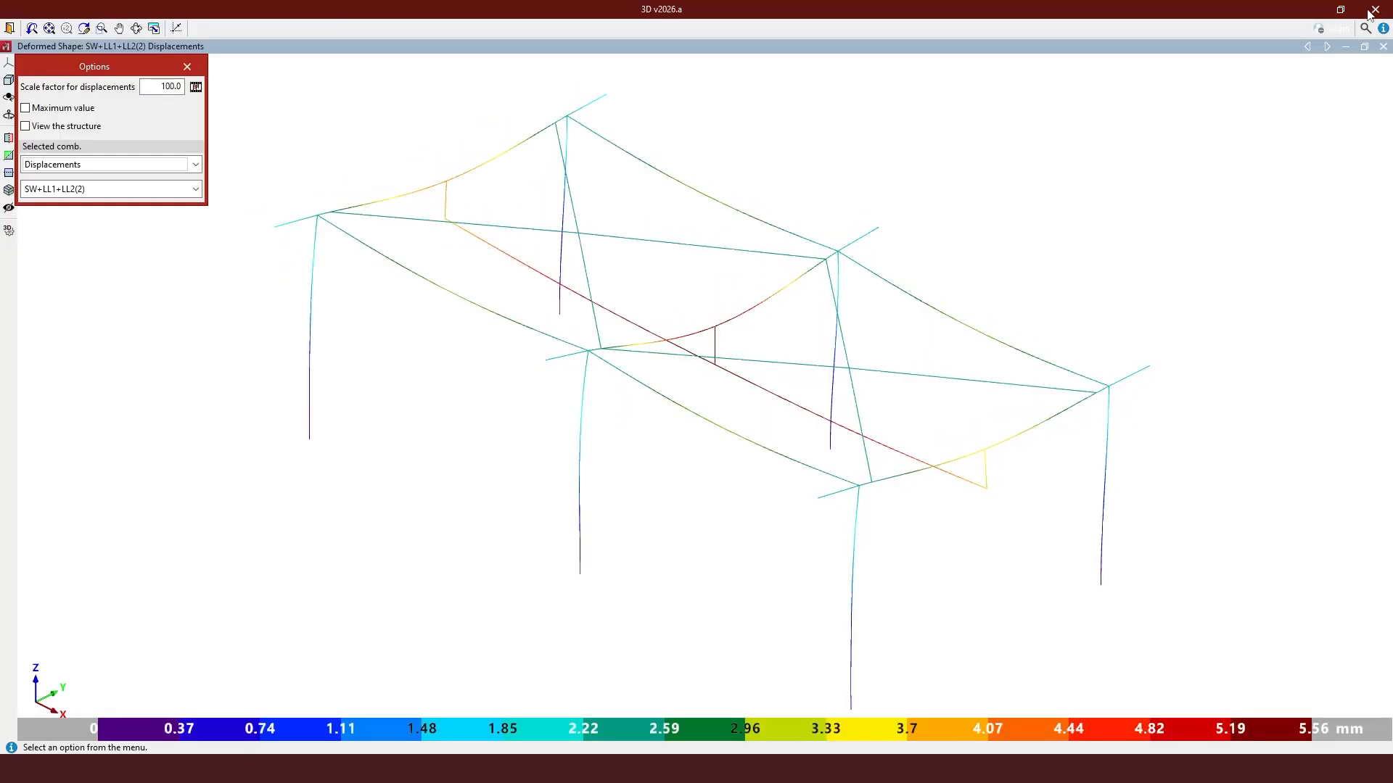
# - Switch to combination SW+LL1+LL2(1)+WH1 and play its deformation animation, orbiting around the structure
pyautogui.click(109, 189)
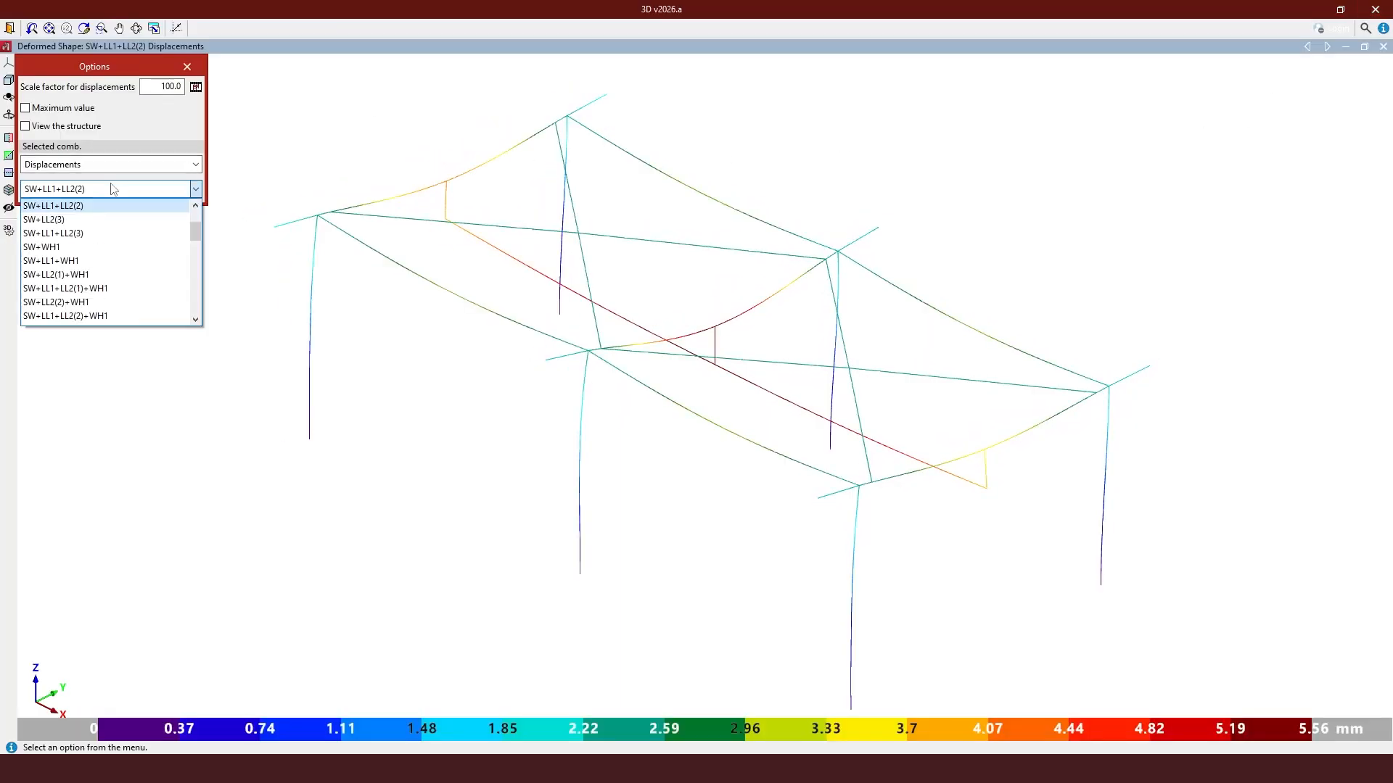
pyautogui.click(85, 288)
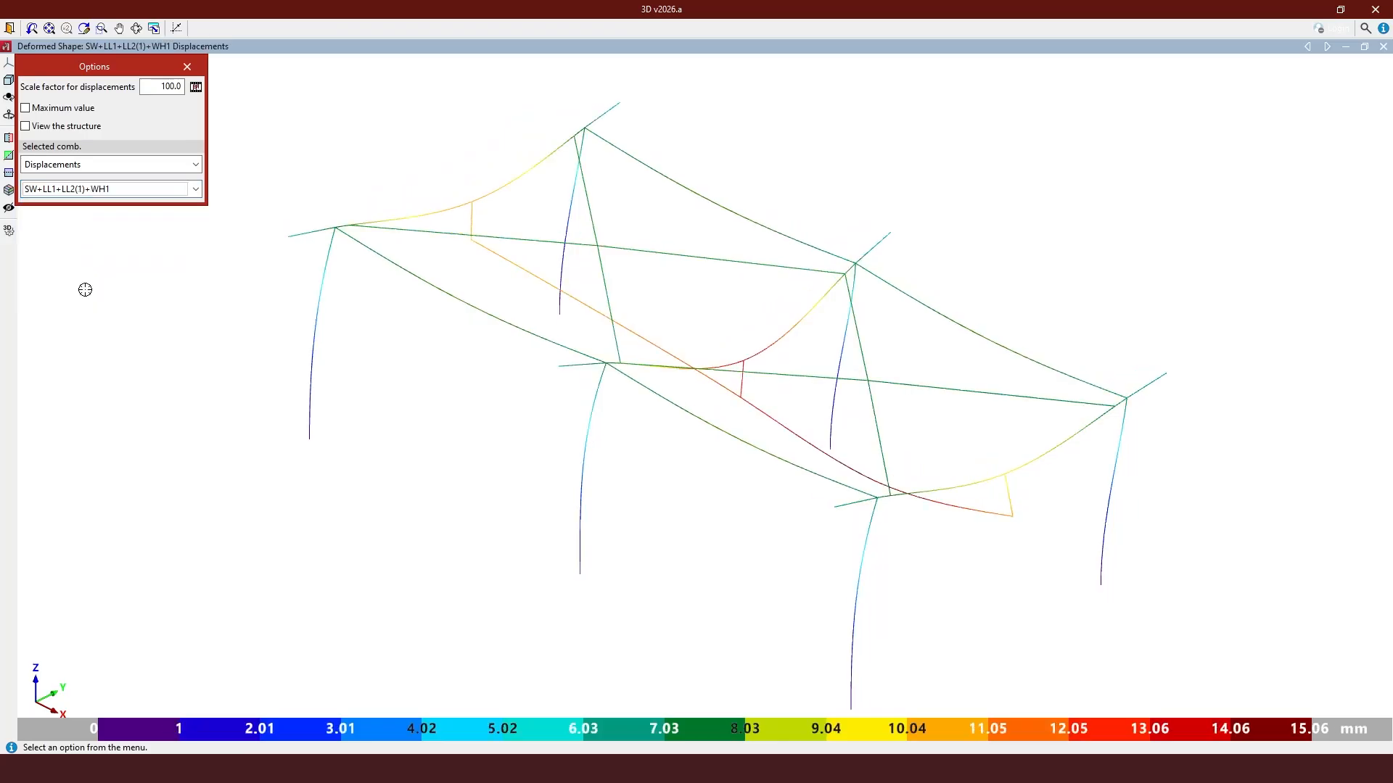
pyautogui.click(195, 87)
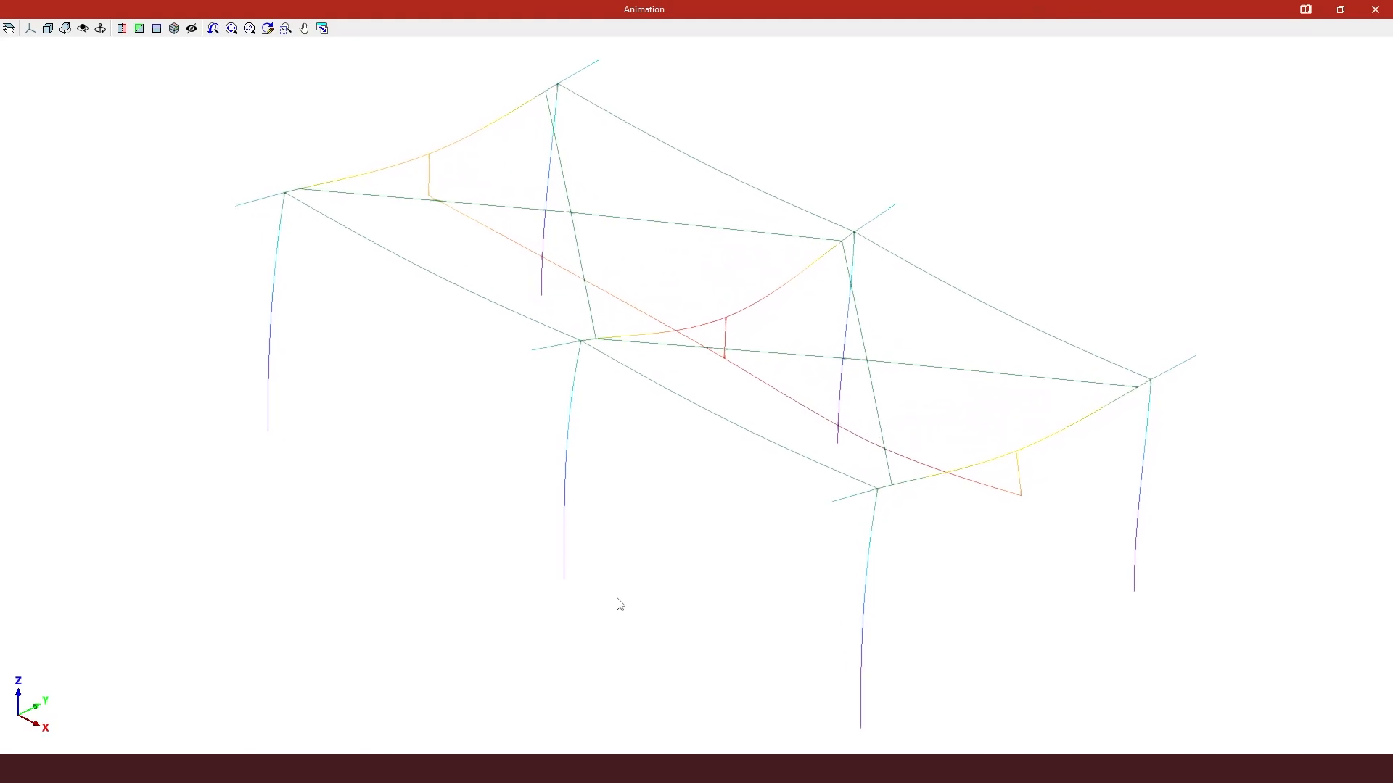
pyautogui.moveTo(622, 575)
pyautogui.mouseDown(button='middle')
pyautogui.moveTo(961, 544)
pyautogui.moveTo(513, 557)
pyautogui.moveTo(280, 541)
pyautogui.mouseUp(button='middle')
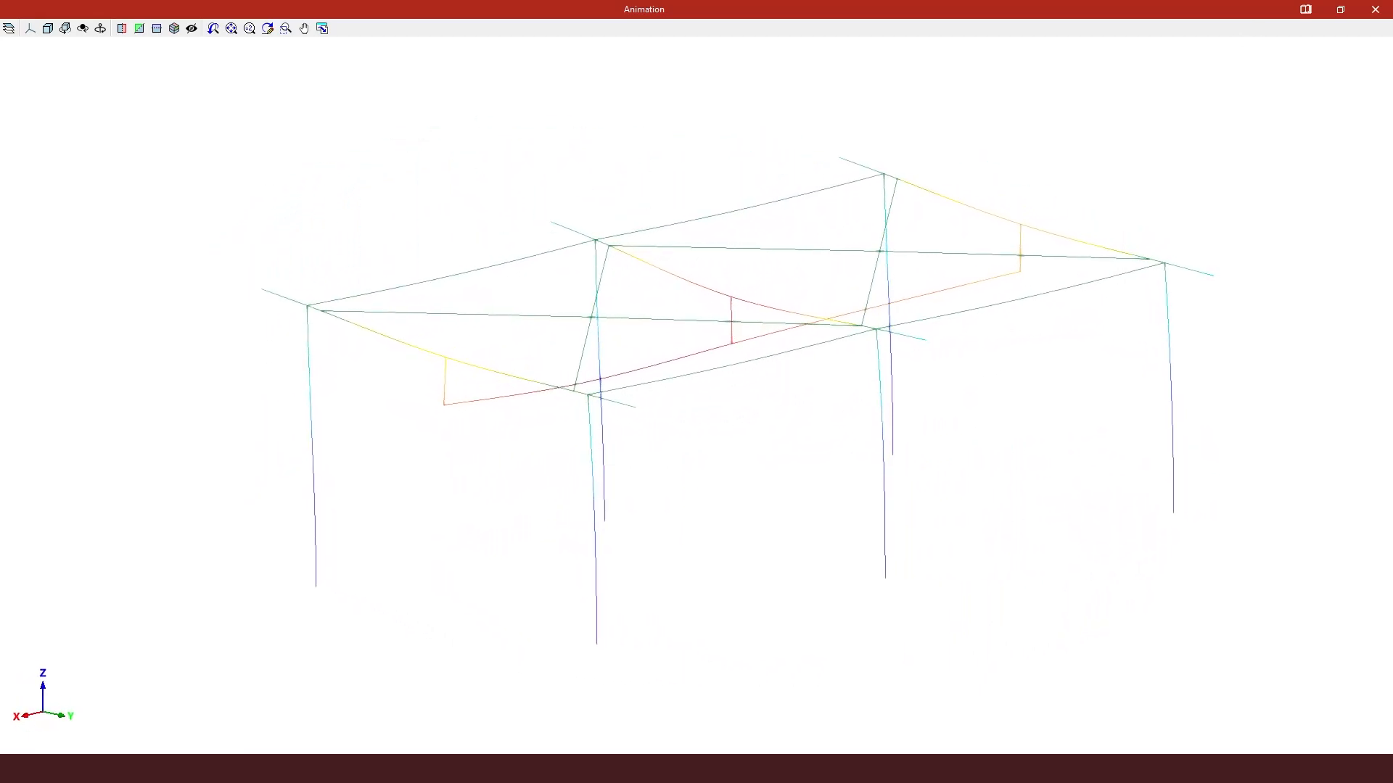
pyautogui.click(1374, 9)
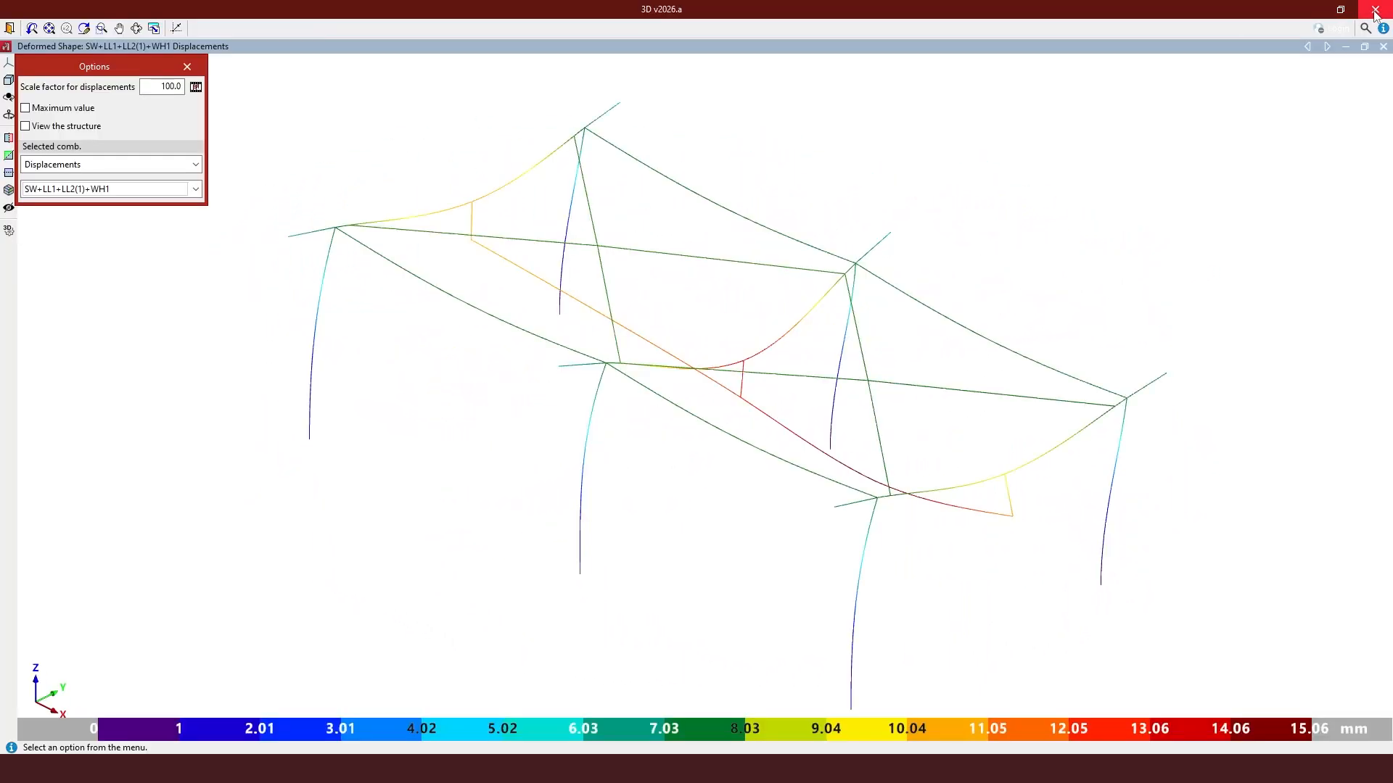
# - Return to the main structure model window
pyautogui.click(9, 27)
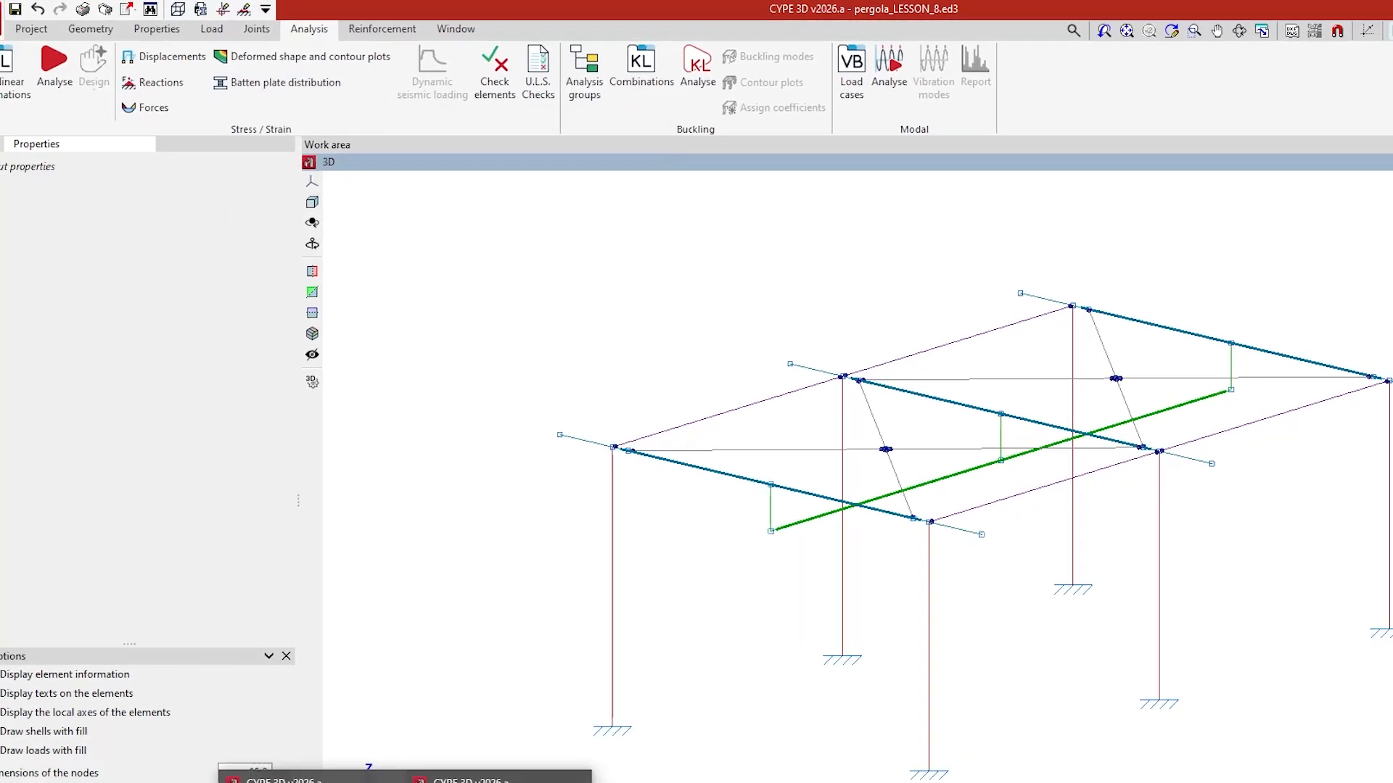
pyautogui.click(448, 702)
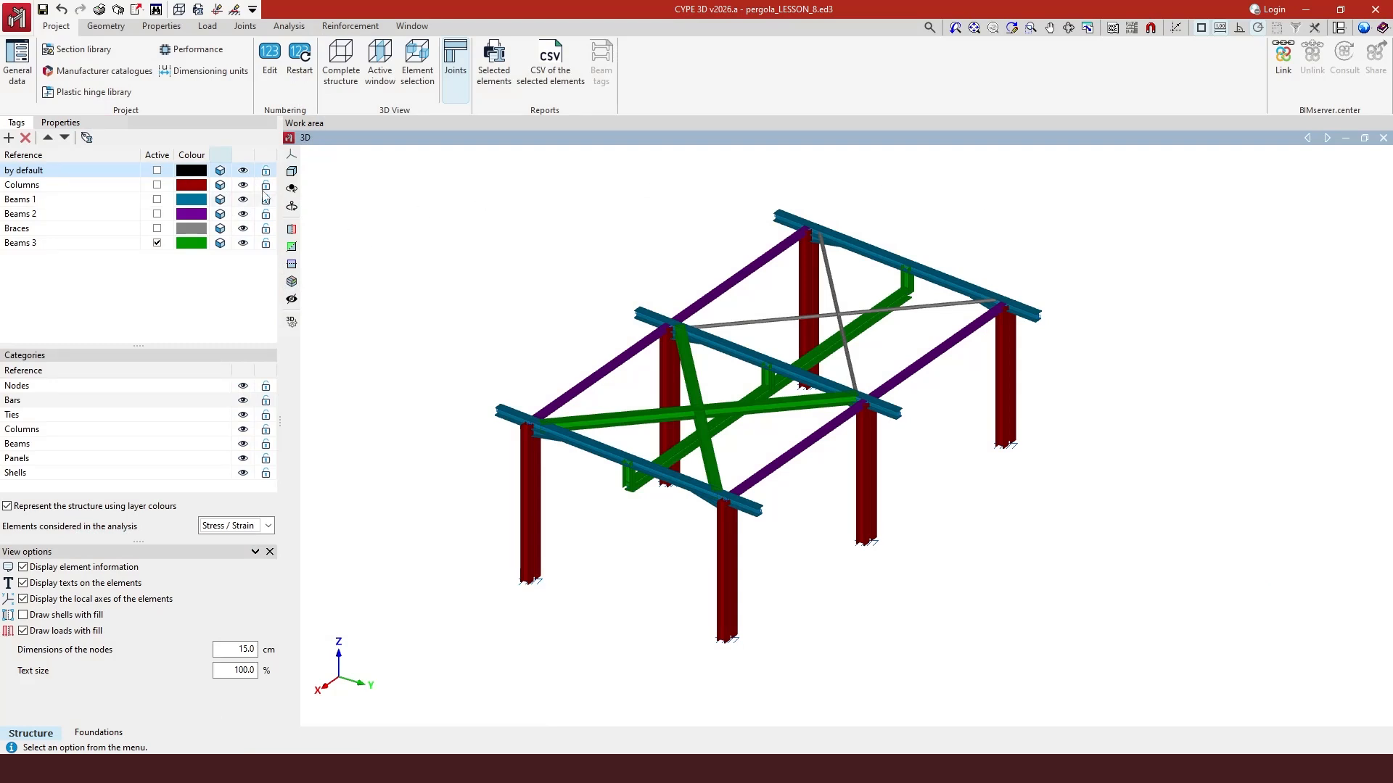
# - Inspect the section description of a corner column and zoom in on its double-profile build-up
pyautogui.click(105, 28)
pyautogui.click(217, 70)
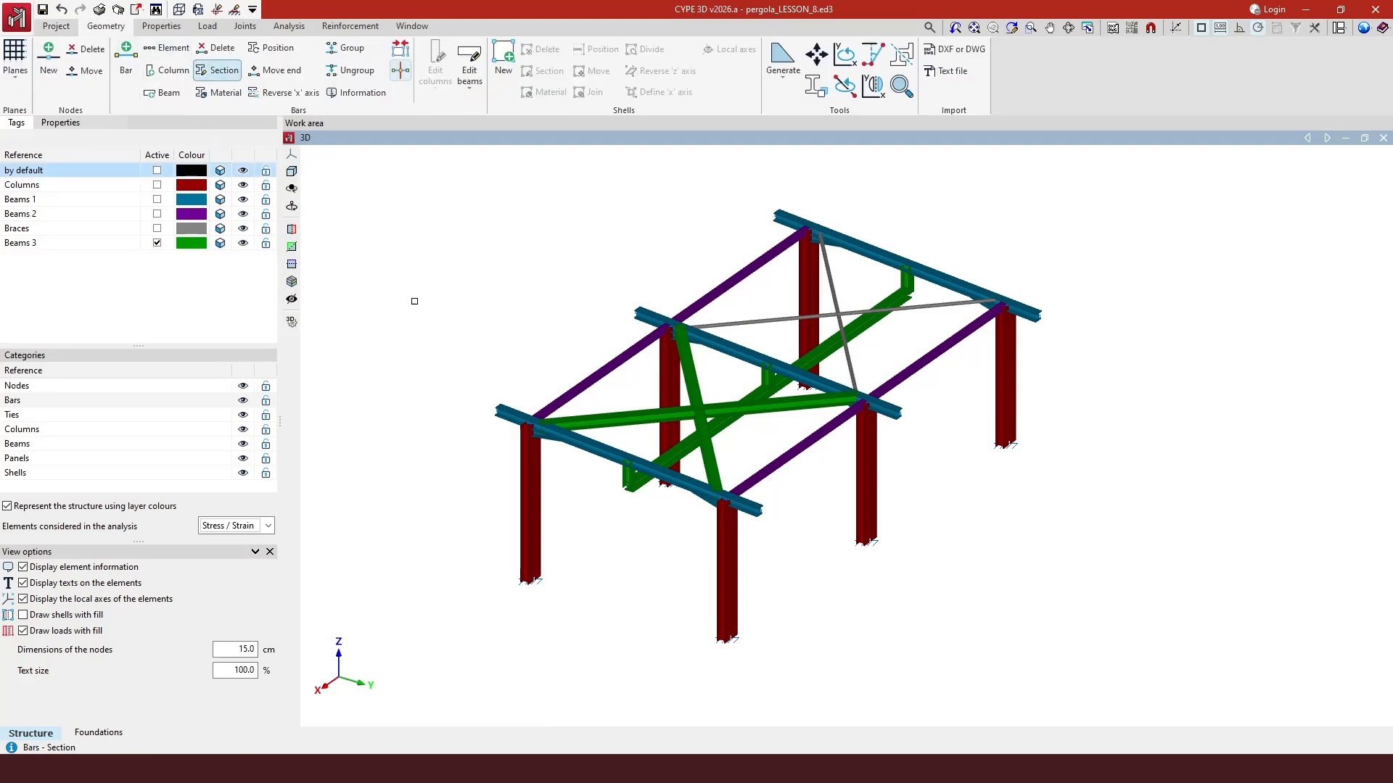
pyautogui.click(535, 501)
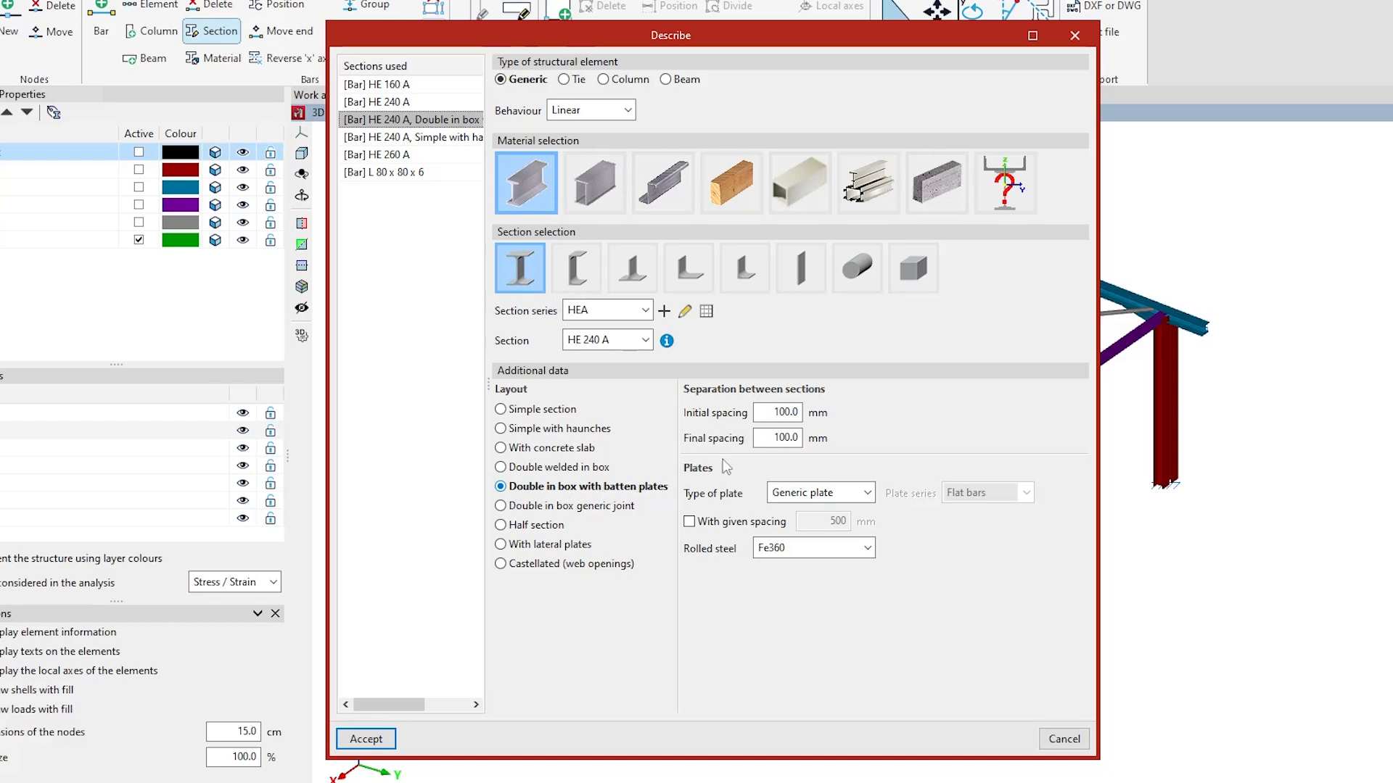
pyautogui.click(1074, 35)
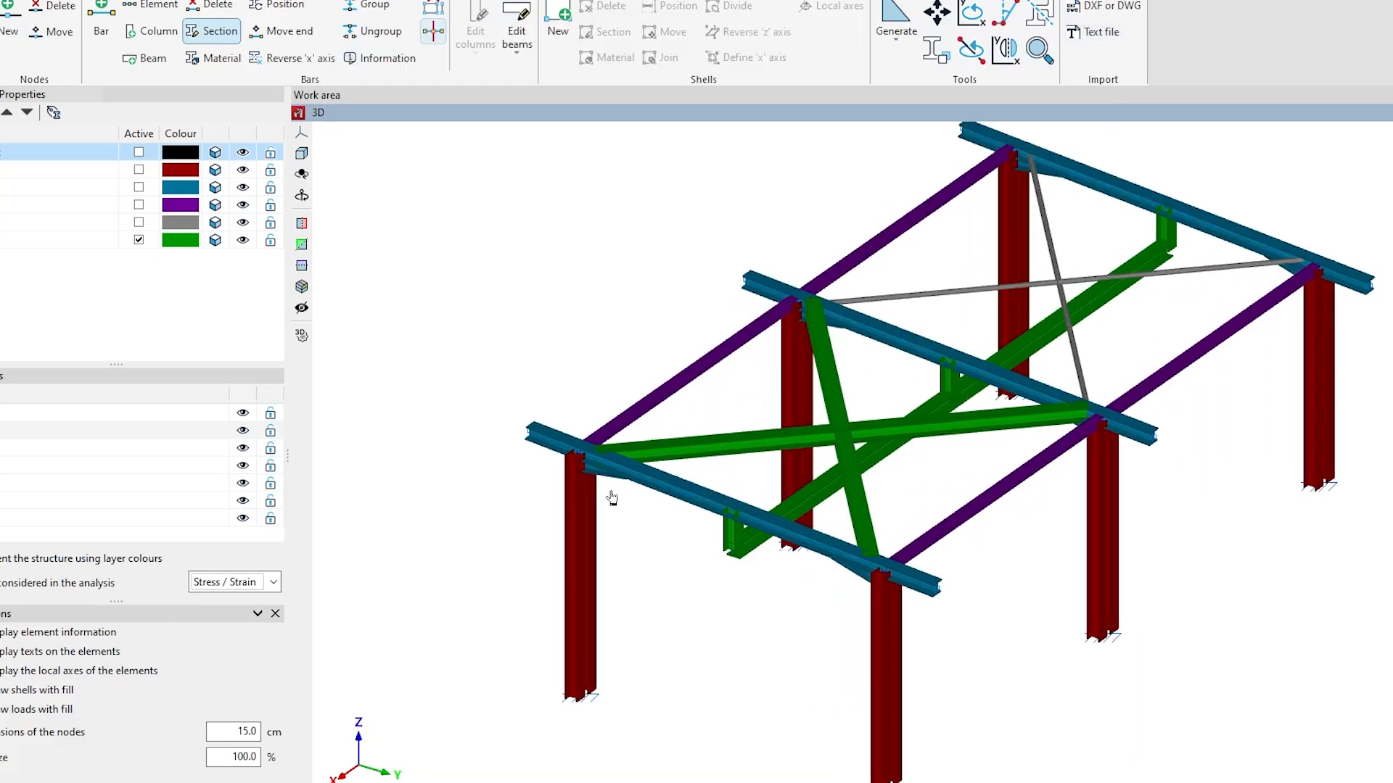
pyautogui.scroll(5, 611, 497)
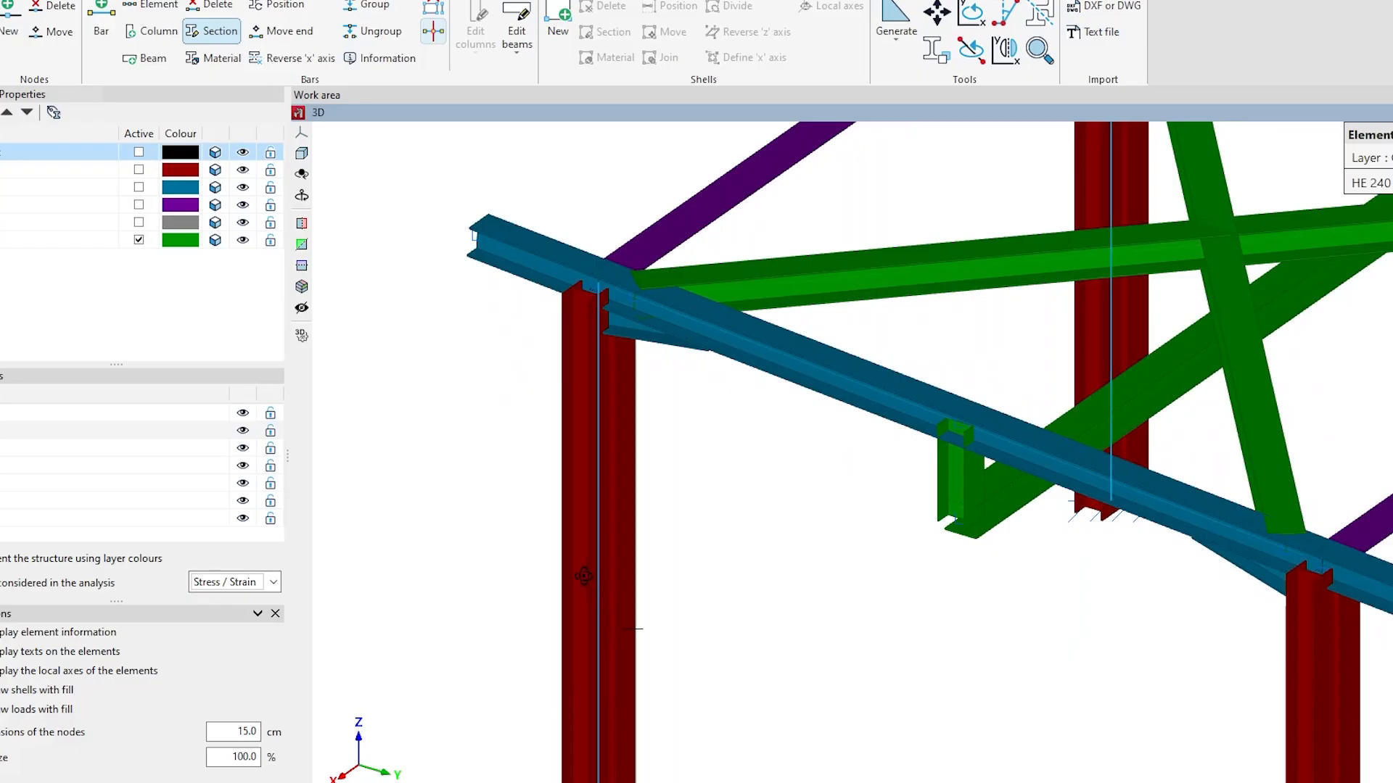
pyautogui.scroll(-5, 584, 575)
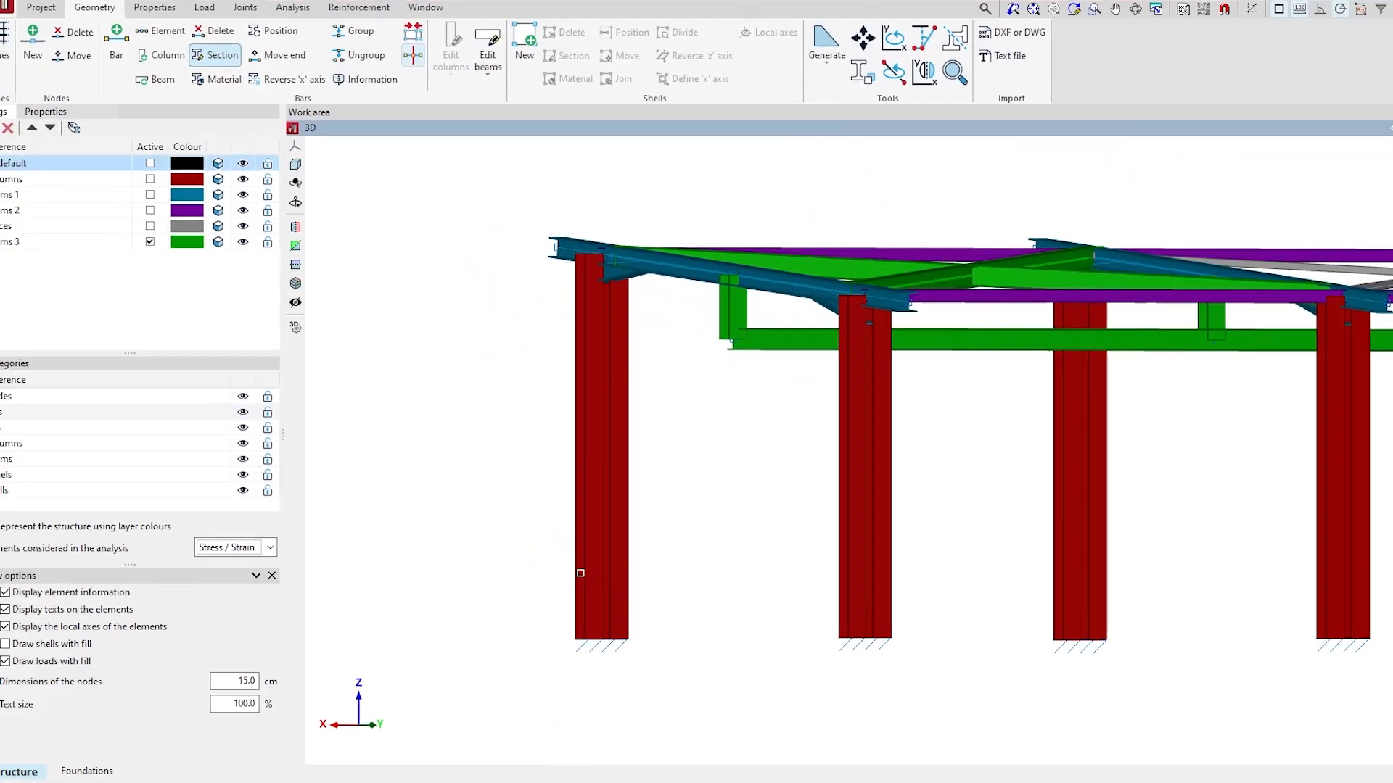
pyautogui.keyDown('shift'); pyautogui.moveTo(580, 573); pyautogui.dragTo(670, 573, button='middle'); pyautogui.keyUp('shift')
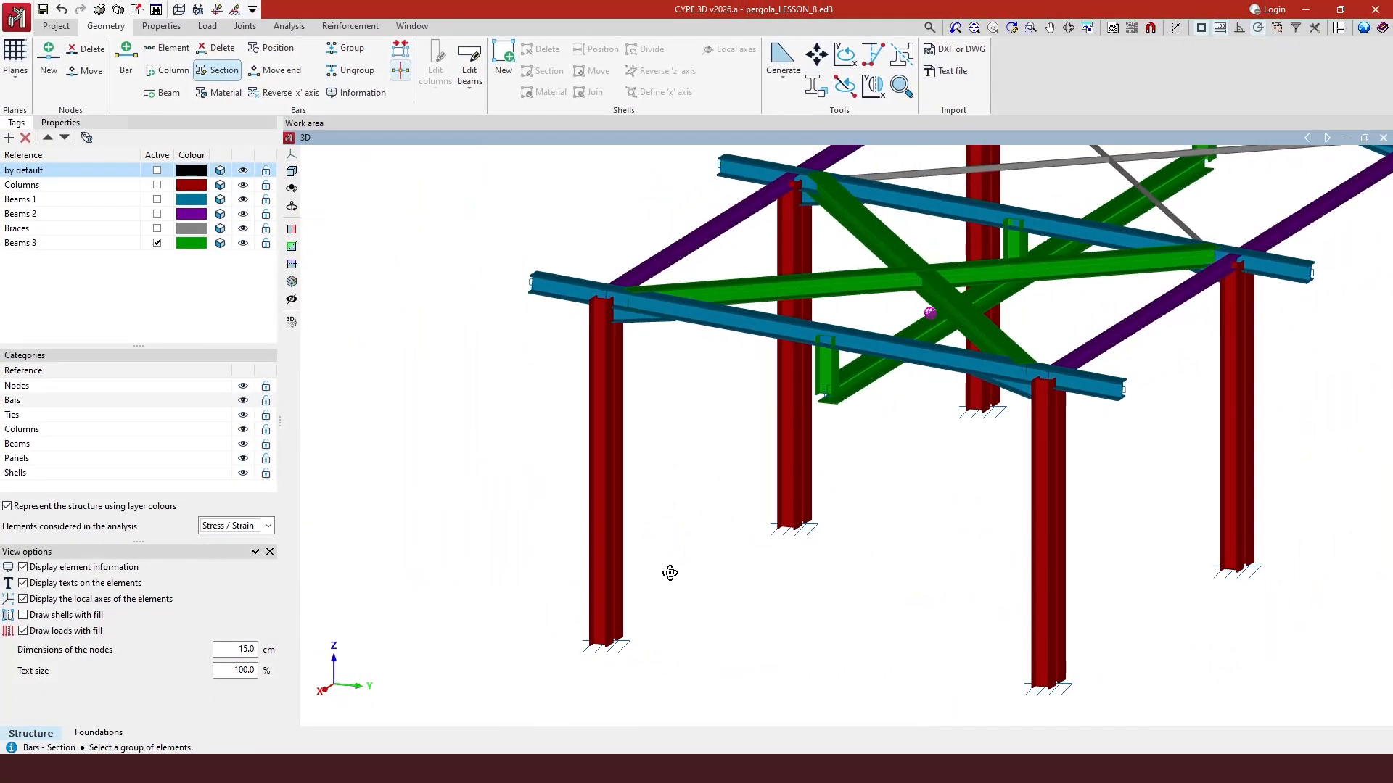
pyautogui.scroll(-3, 506, 600)
pyautogui.scroll(-2, 499, 596)
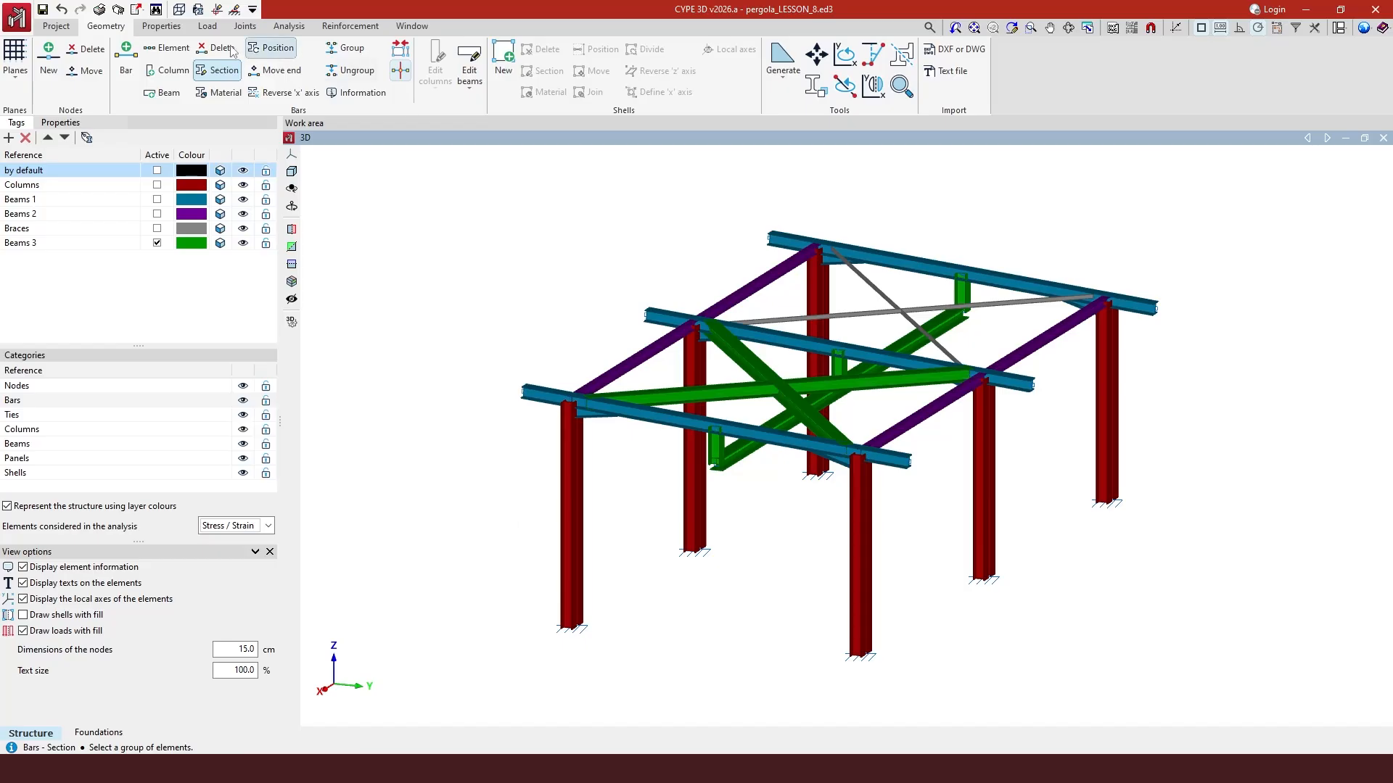
# - Open the complete-structure 3D model view and orbit around the rendered pergola before closing it
pyautogui.click(159, 27)
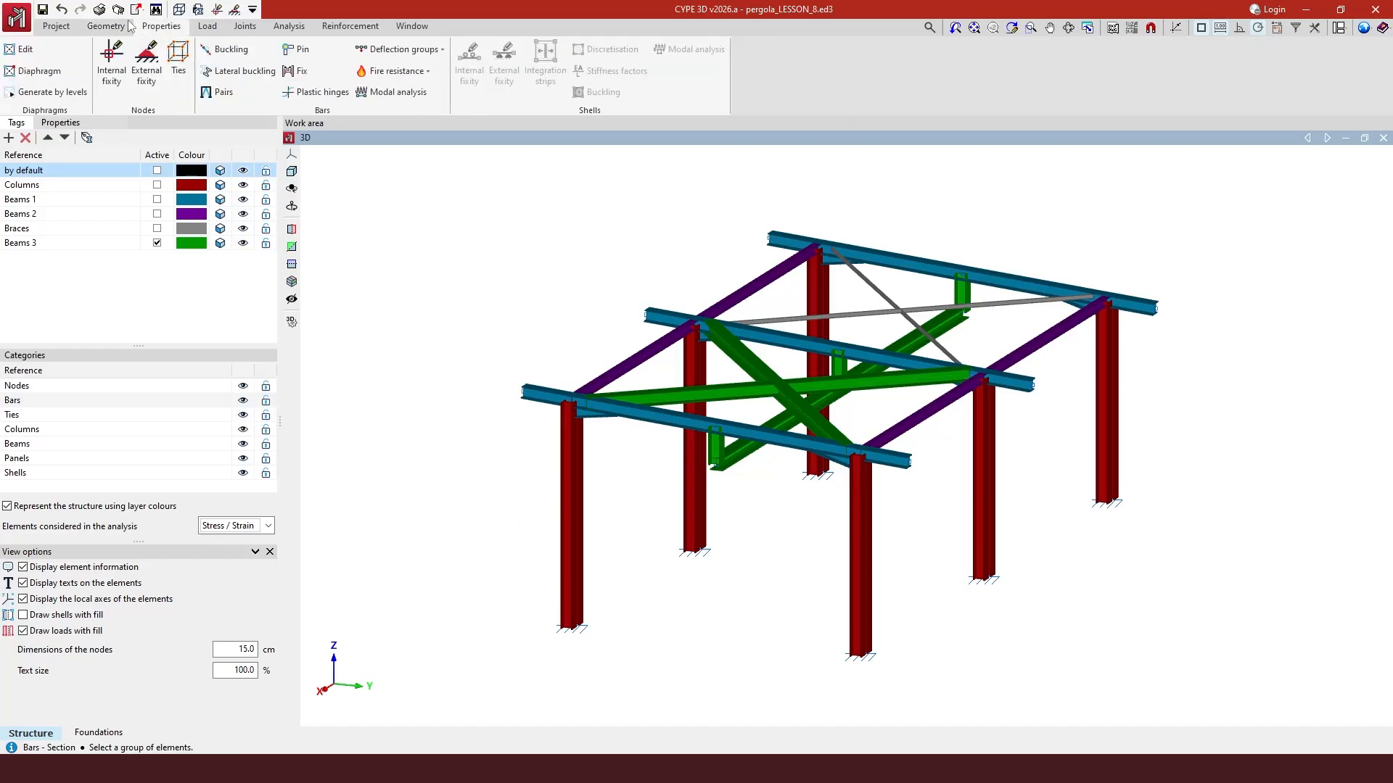
pyautogui.click(56, 26)
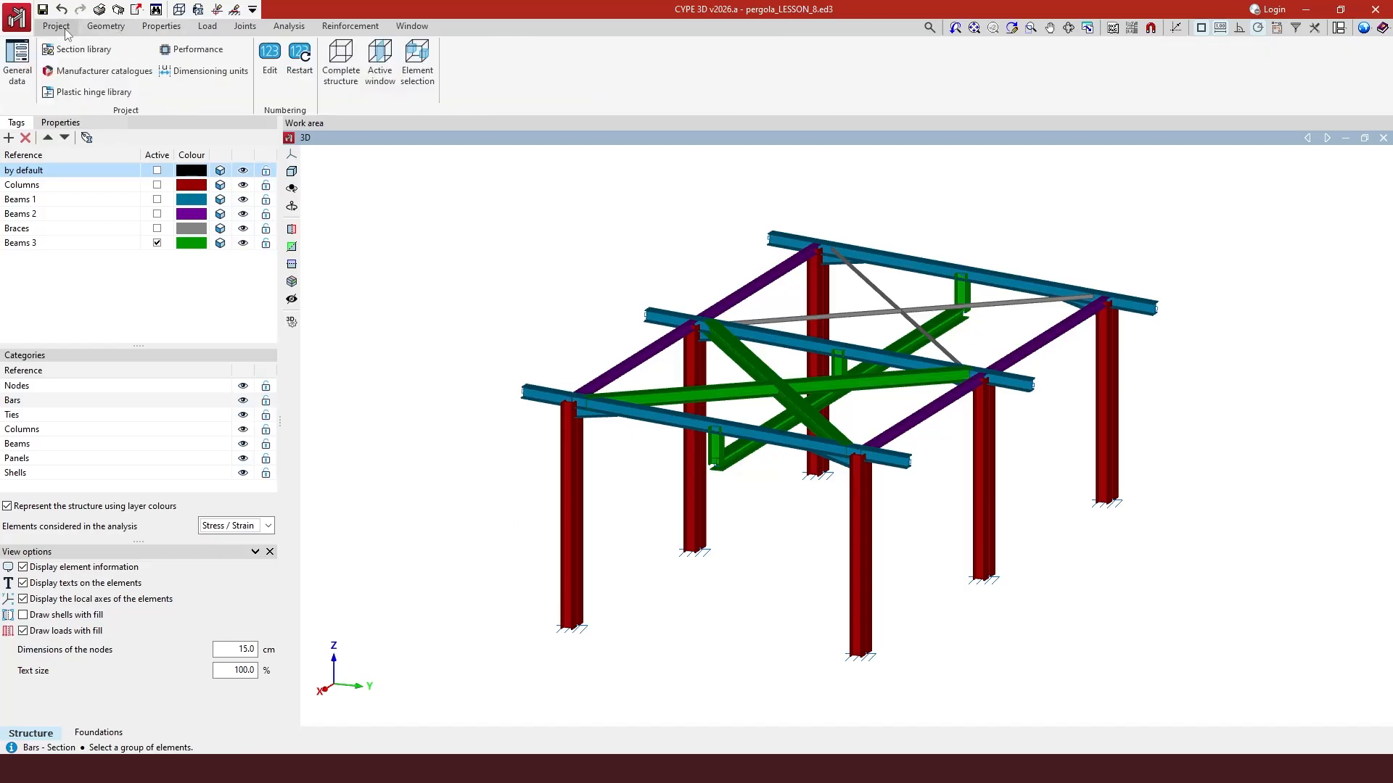
pyautogui.click(341, 72)
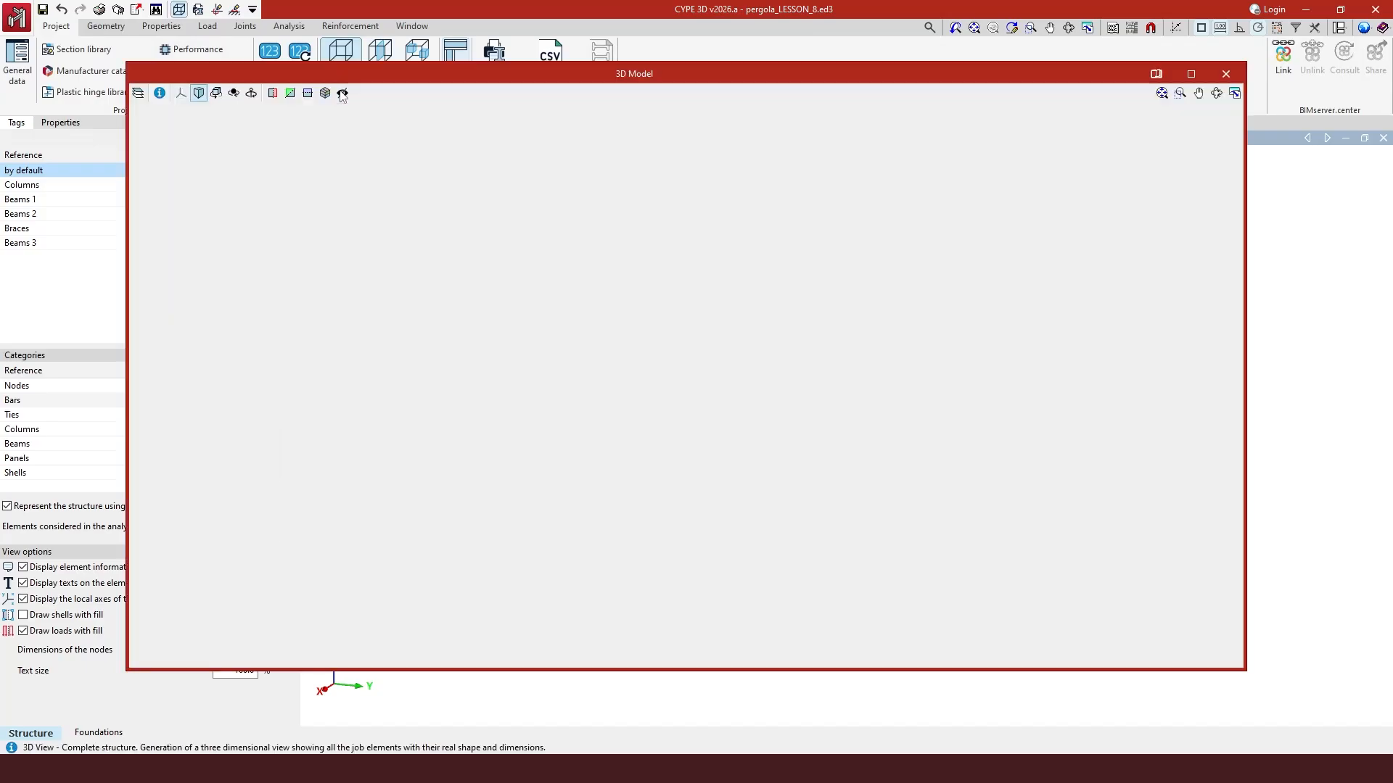
pyautogui.scroll(5, 805, 589)
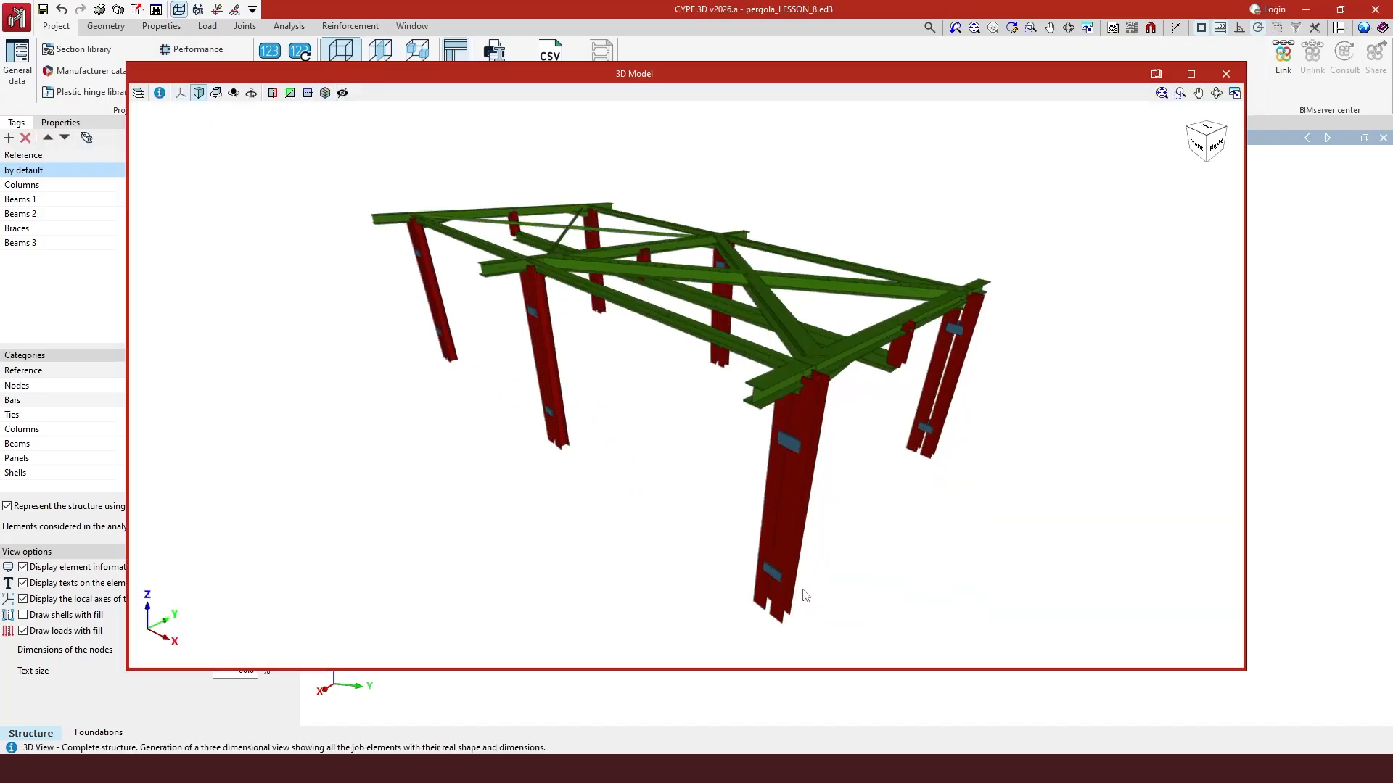
pyautogui.moveTo(778, 573)
pyautogui.keyDown('shift'); pyautogui.mouseDown(button='middle')
pyautogui.moveTo(885, 535)
pyautogui.moveTo(945, 541)
pyautogui.moveTo(583, 555)
pyautogui.mouseUp(button='middle'); pyautogui.keyUp('shift')
pyautogui.scroll(-3, 450, 558)
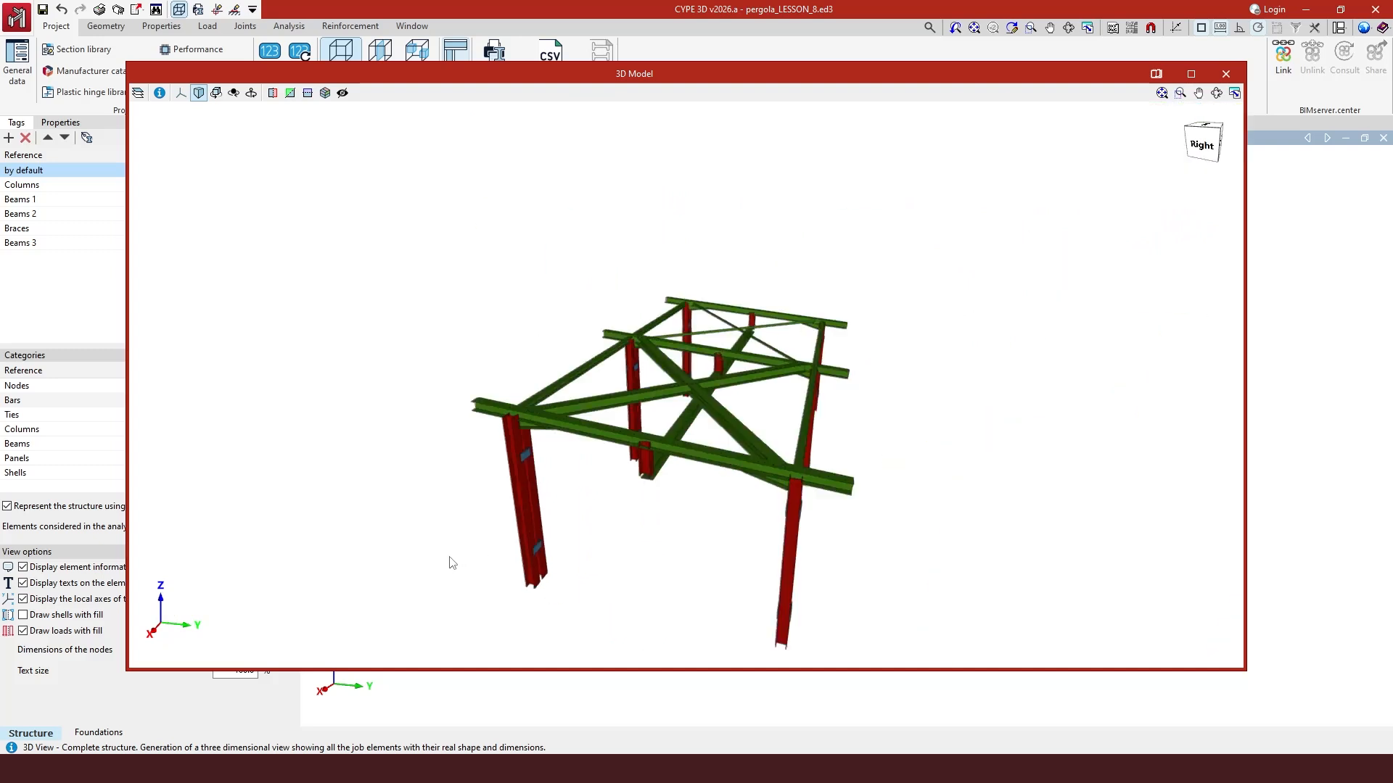
pyautogui.scroll(4, 635, 401)
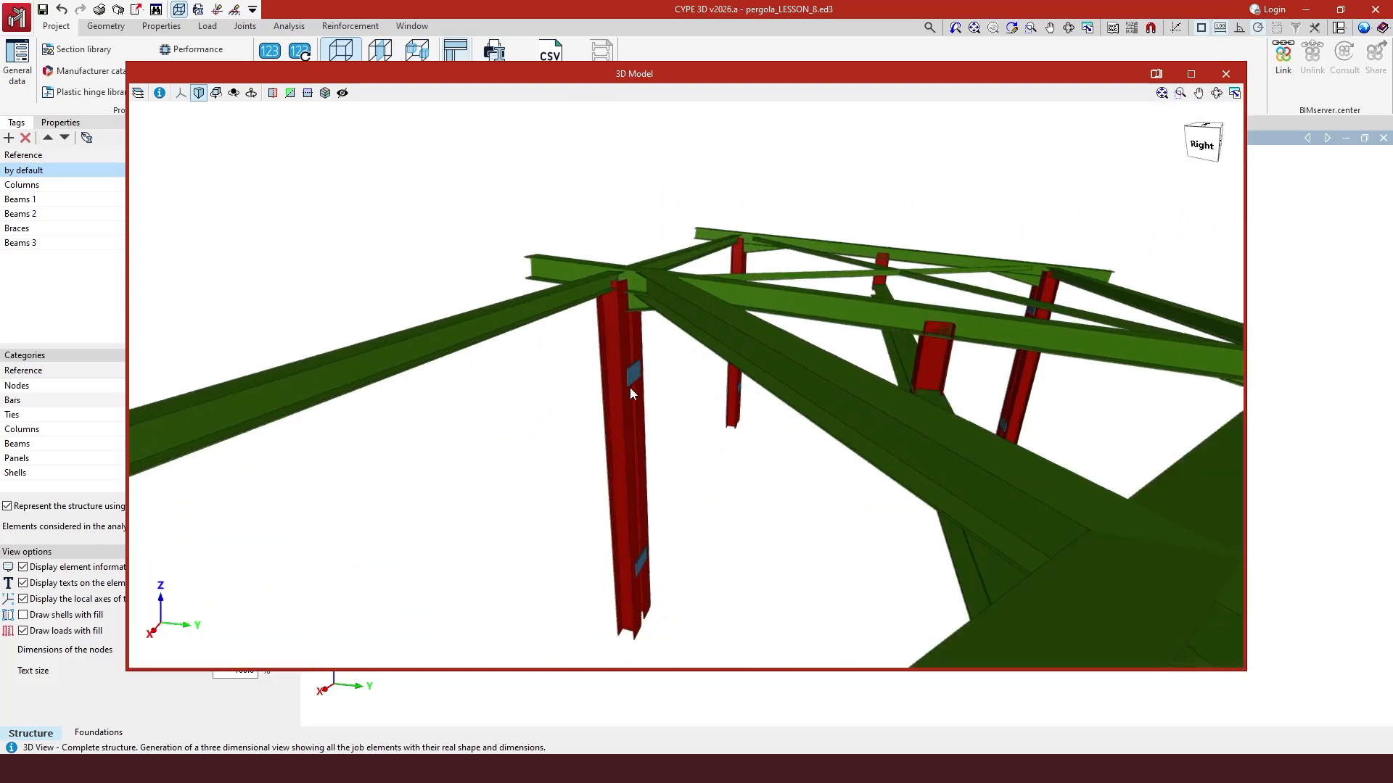
pyautogui.keyDown('shift'); pyautogui.moveTo(631, 438); pyautogui.dragTo(765, 457, button='middle'); pyautogui.keyUp('shift')
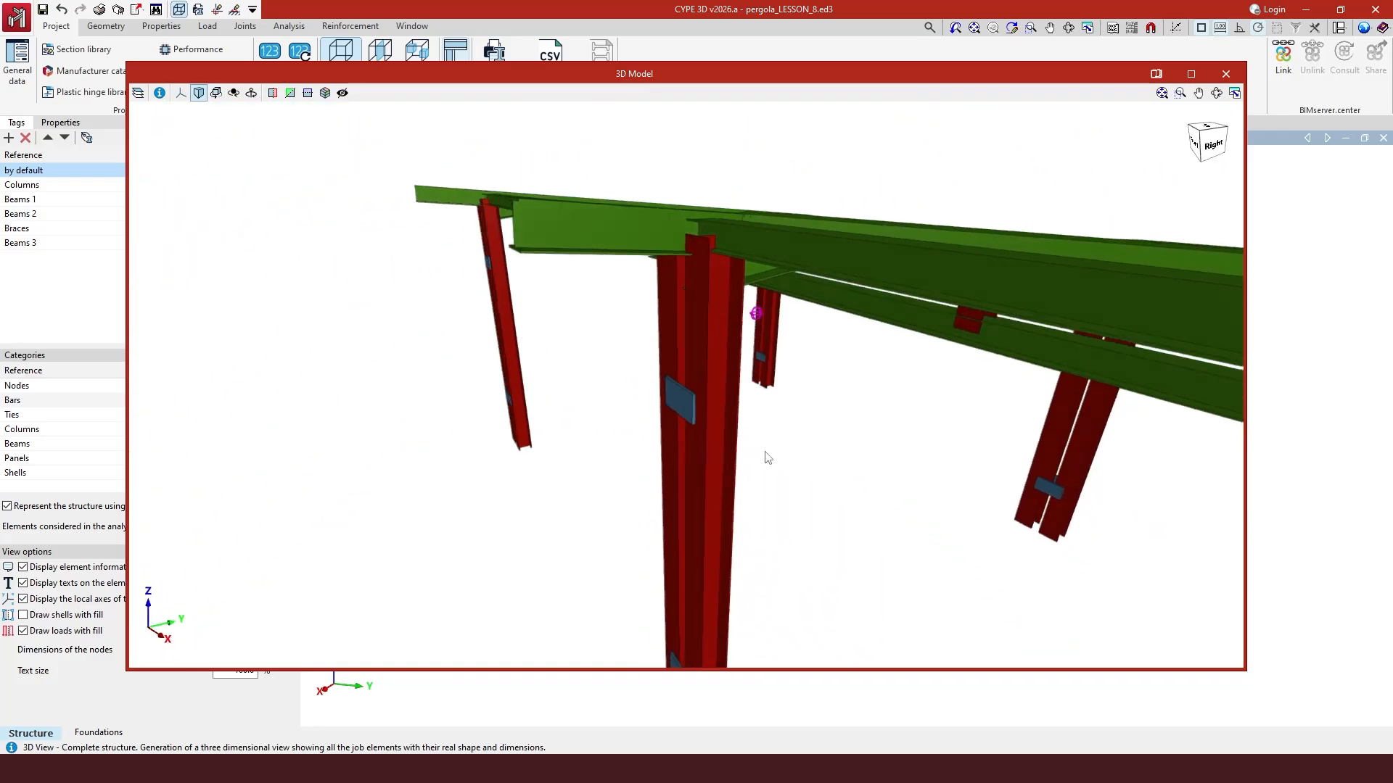
pyautogui.click(1226, 74)
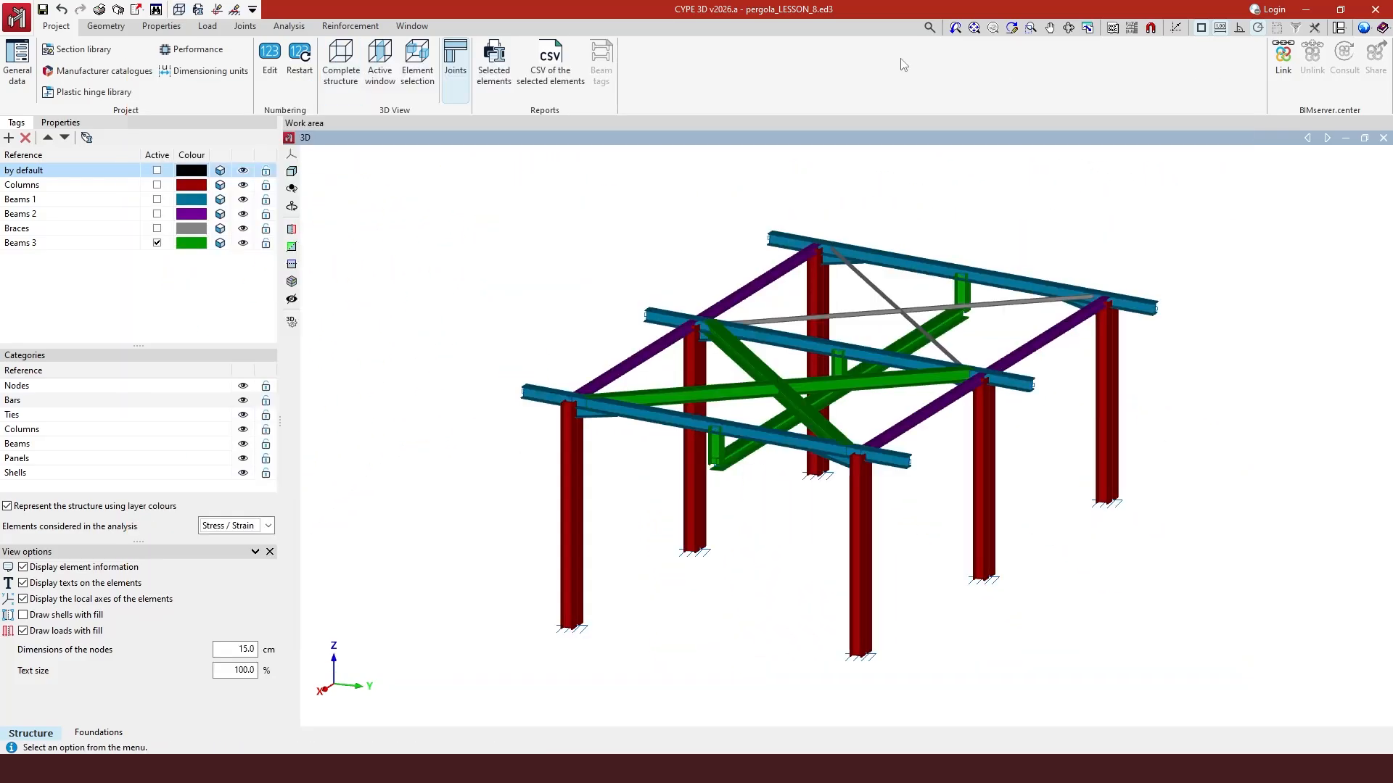
# - Display the batten plate distribution and zoom in to examine the beam and column elements
pyautogui.click(290, 27)
pyautogui.click(263, 70)
pyautogui.moveTo(581, 485)
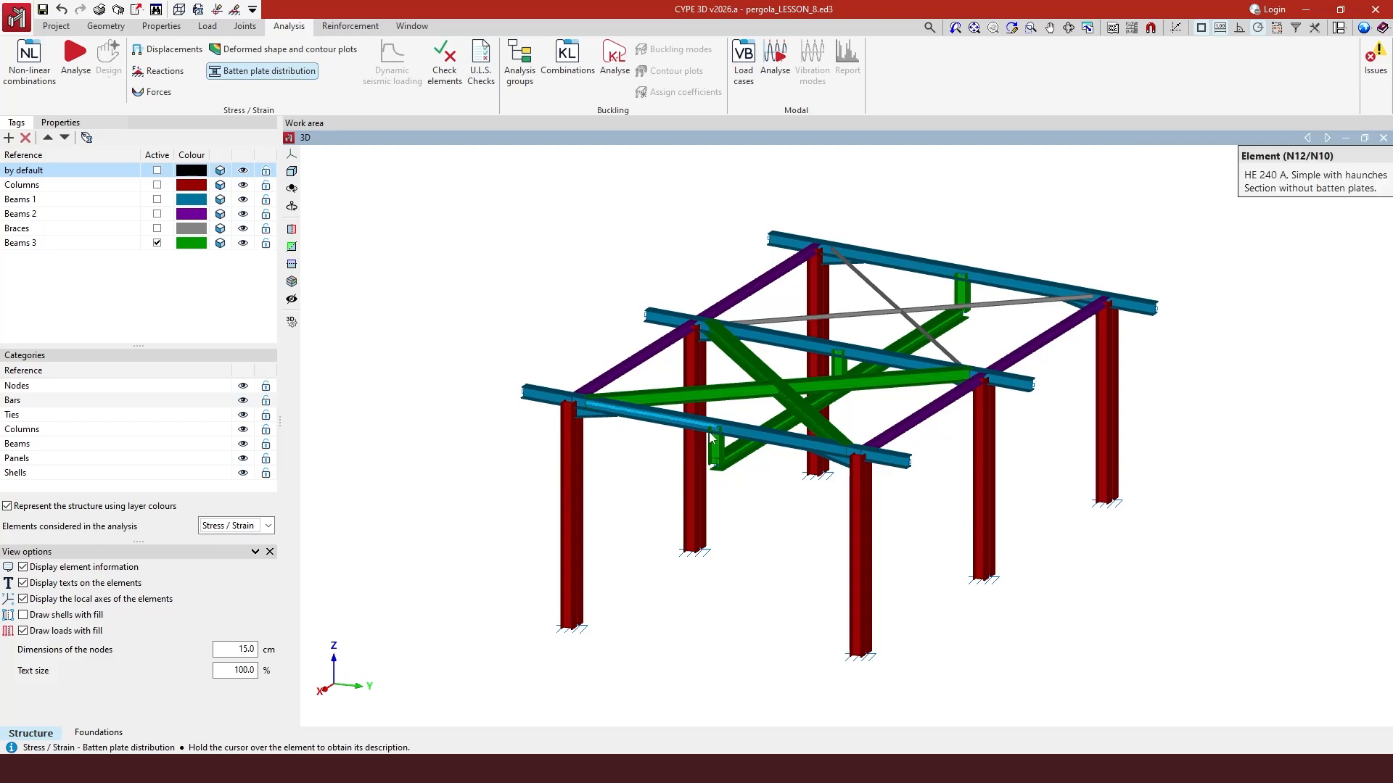
pyautogui.scroll(2, 744, 444)
pyautogui.scroll(2, 609, 418)
pyautogui.scroll(3, 447, 409)
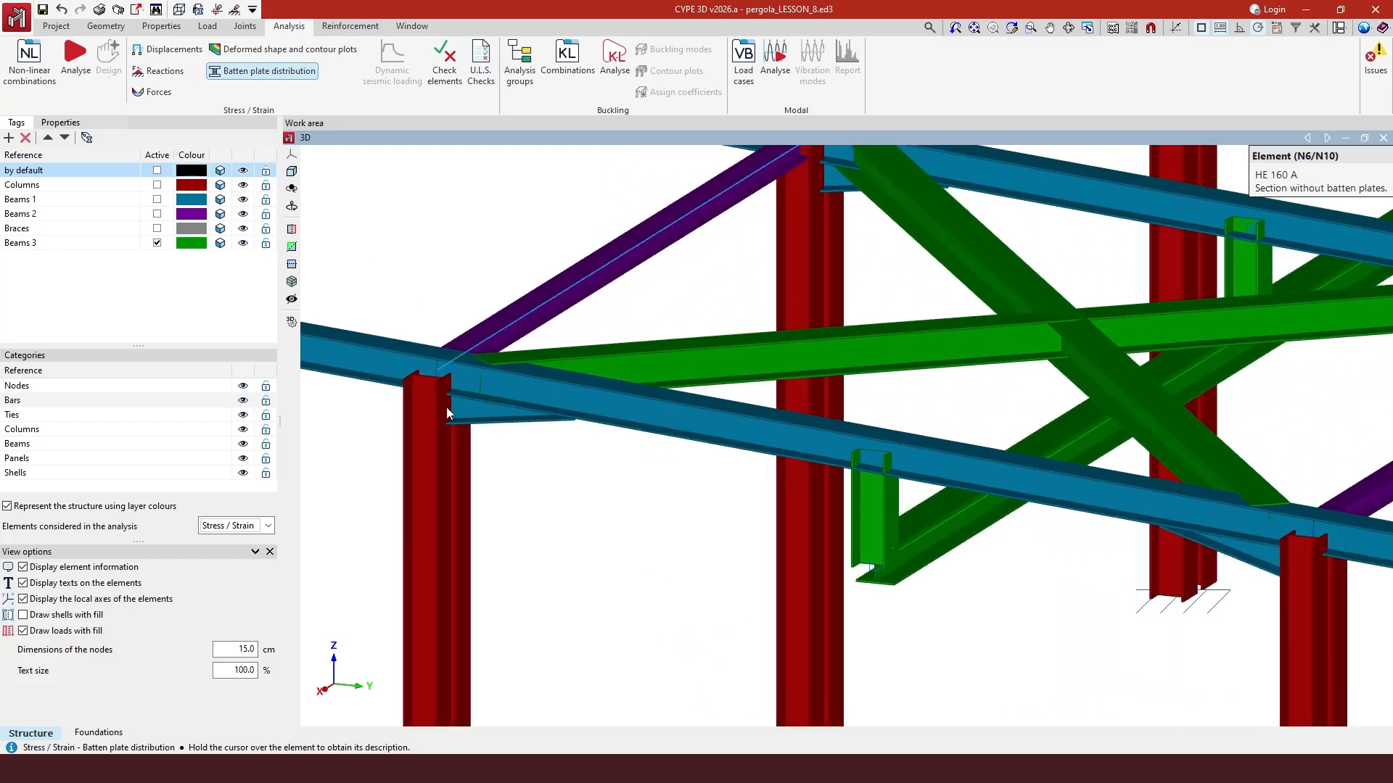
pyautogui.moveTo(659, 413); pyautogui.dragTo(500, 386, button='middle')
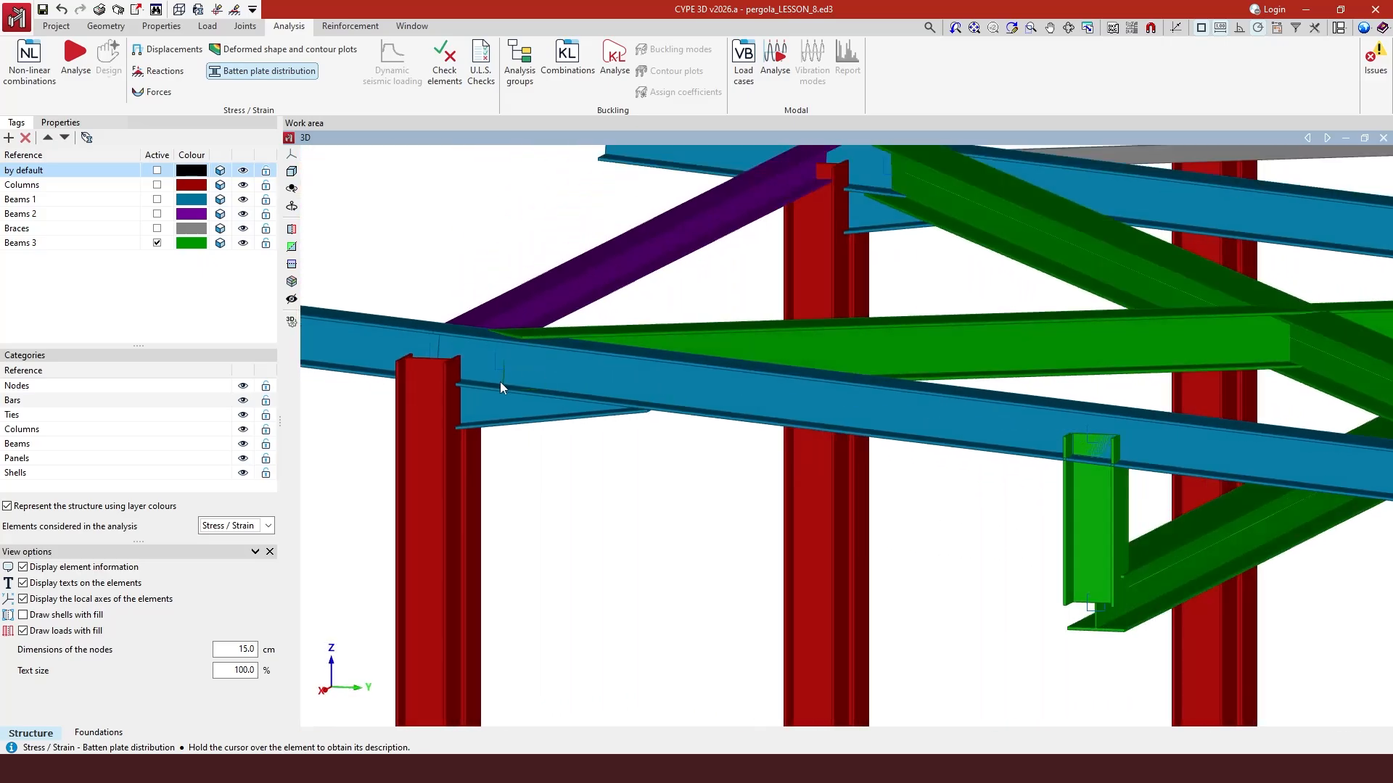
# - Inspect the section description of a haunched HE 240 A beam
pyautogui.click(106, 27)
pyautogui.click(238, 73)
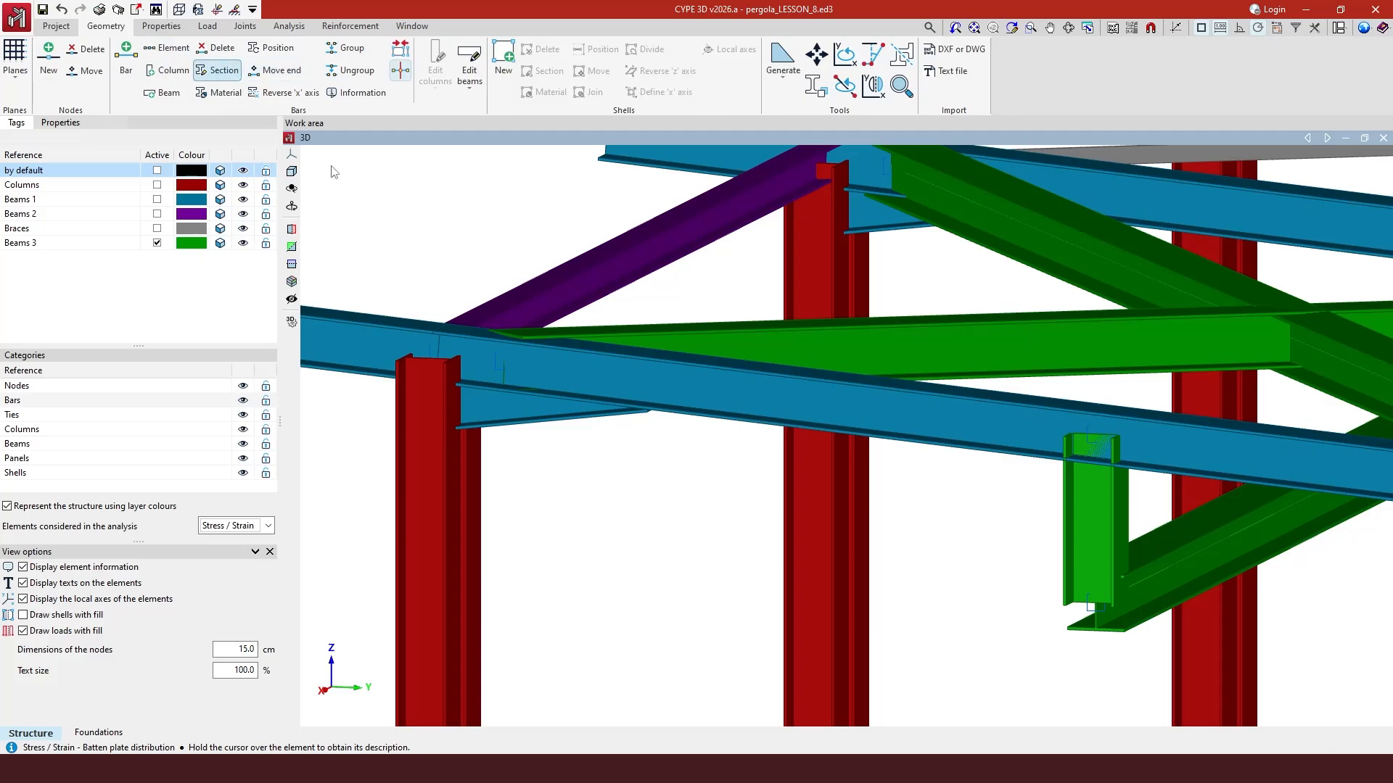
pyautogui.click(735, 391)
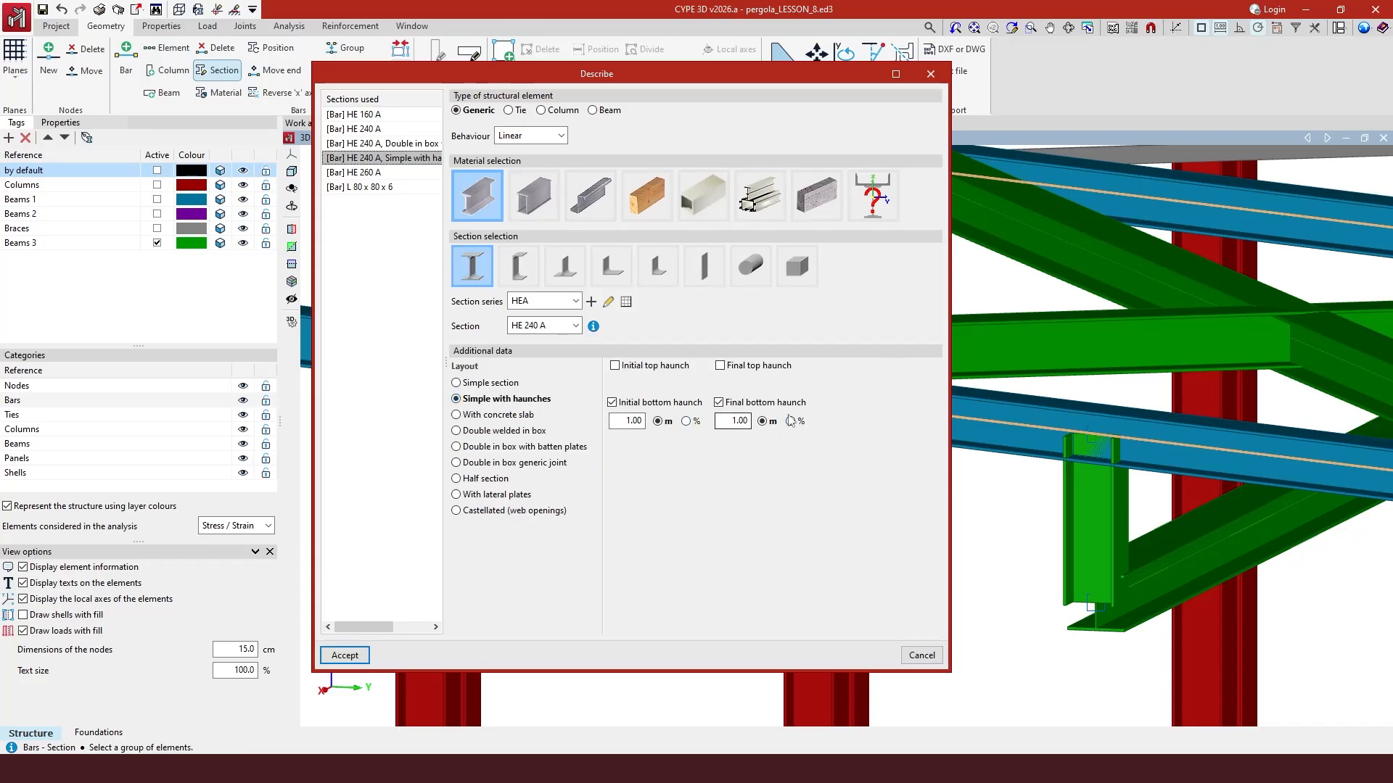
pyautogui.click(935, 79)
pyautogui.scroll(-12, 555, 367)
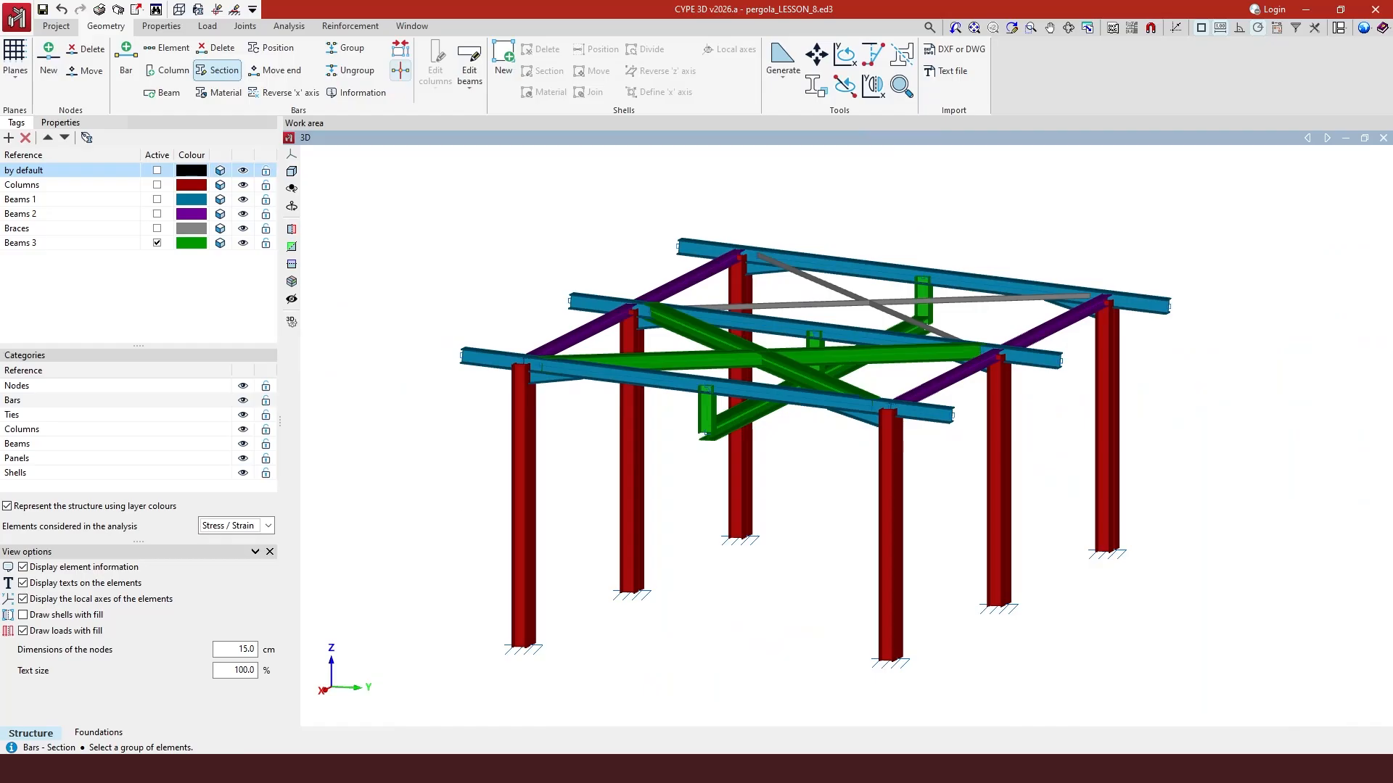
# - Run the element checks for the whole structure, accepting the default buckling parameters
pyautogui.moveTo(367, 769)
pyautogui.click(302, 724)
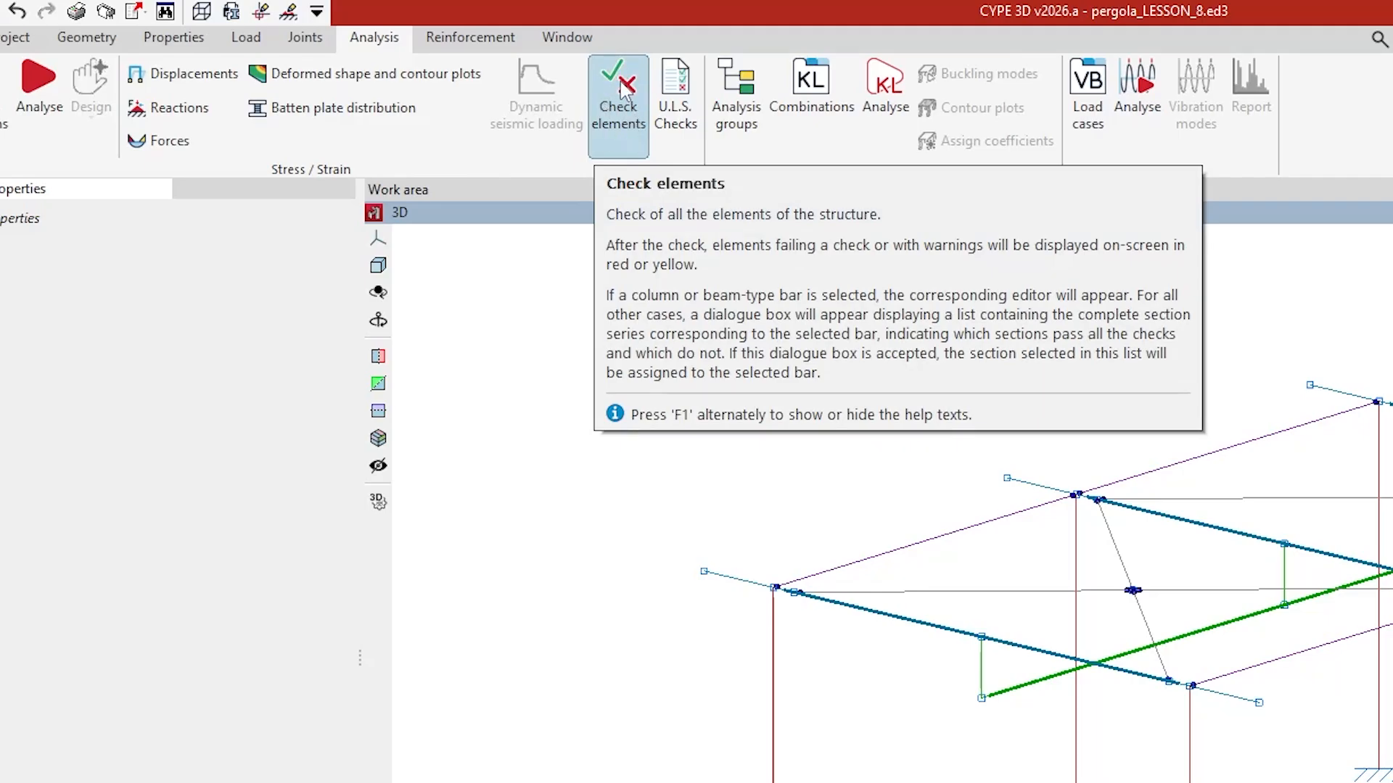
pyautogui.click(617, 129)
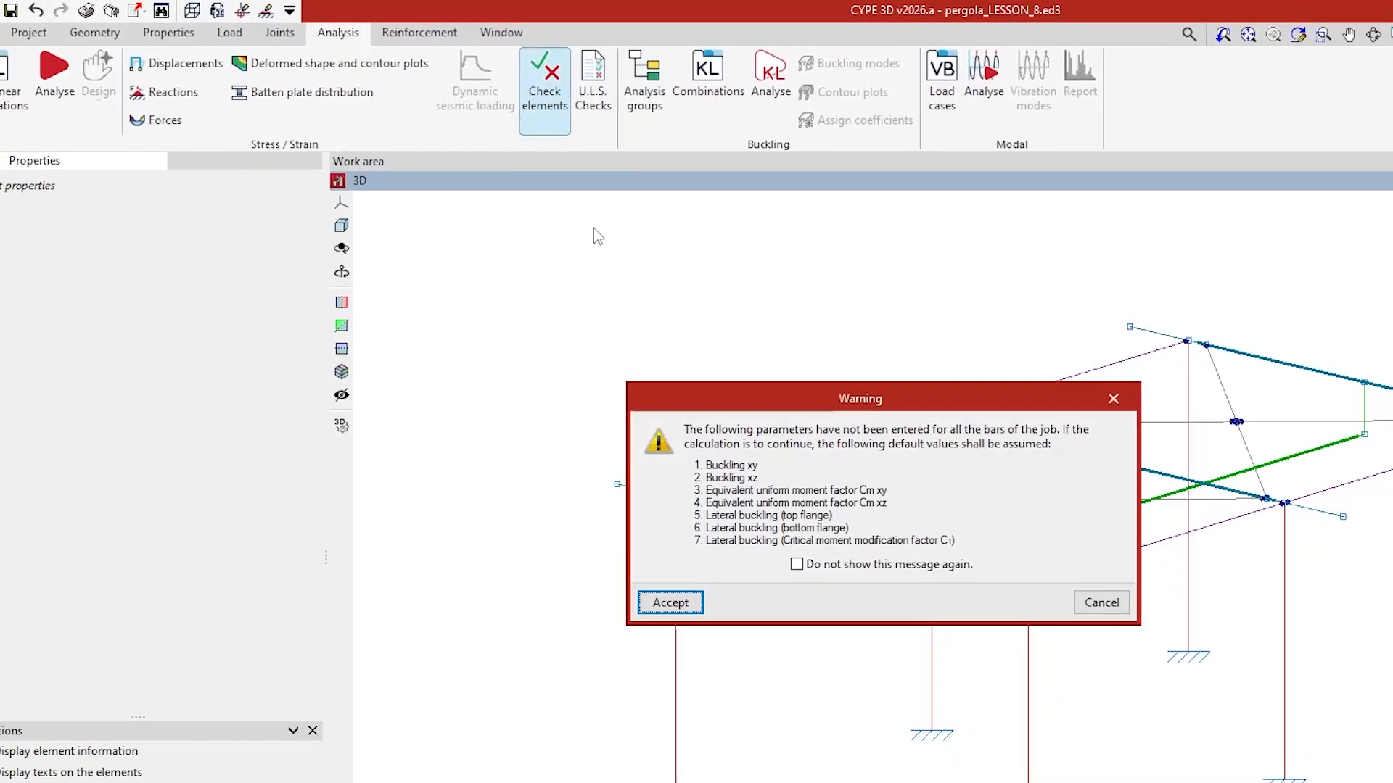
pyautogui.click(670, 603)
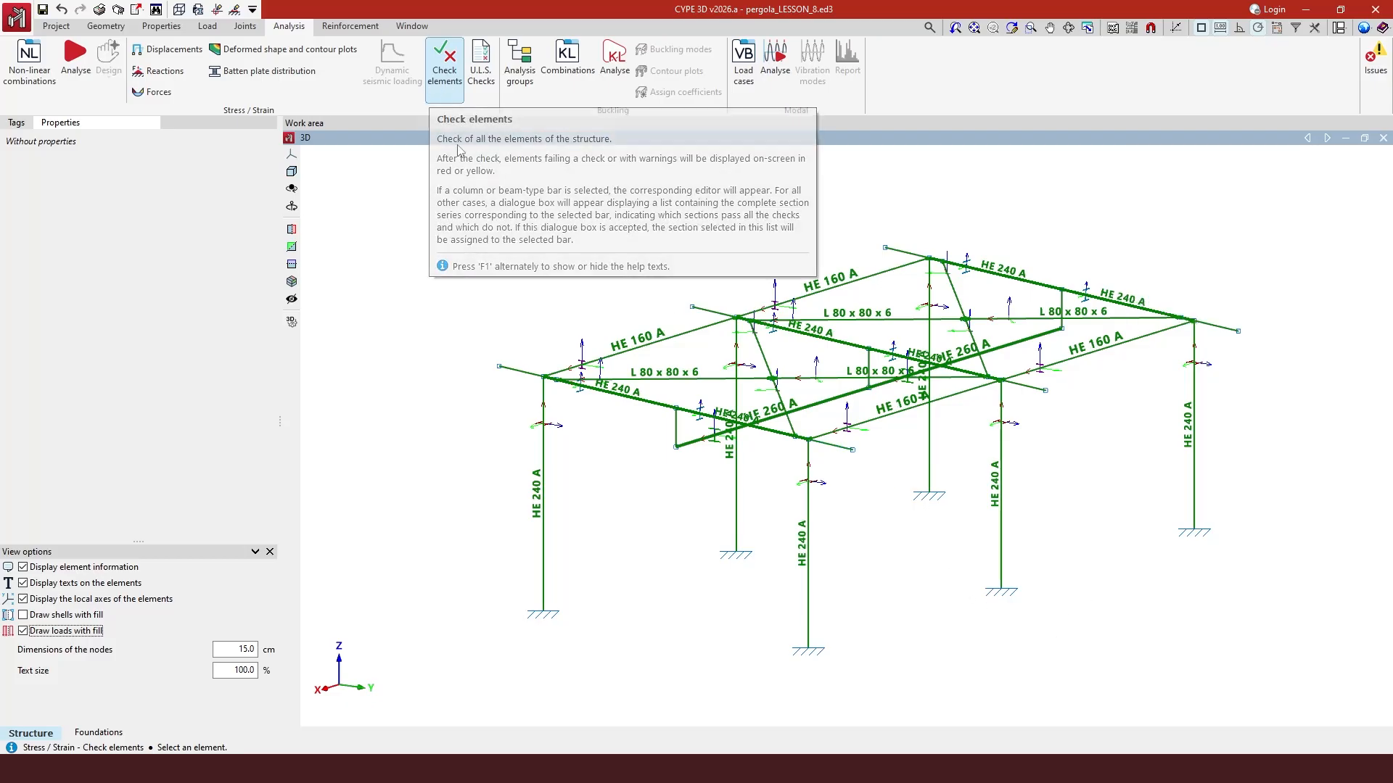
# - Review the beams' demand/capacity ratios and open the alternative-section check table for an edge beam
pyautogui.moveTo(610, 400)
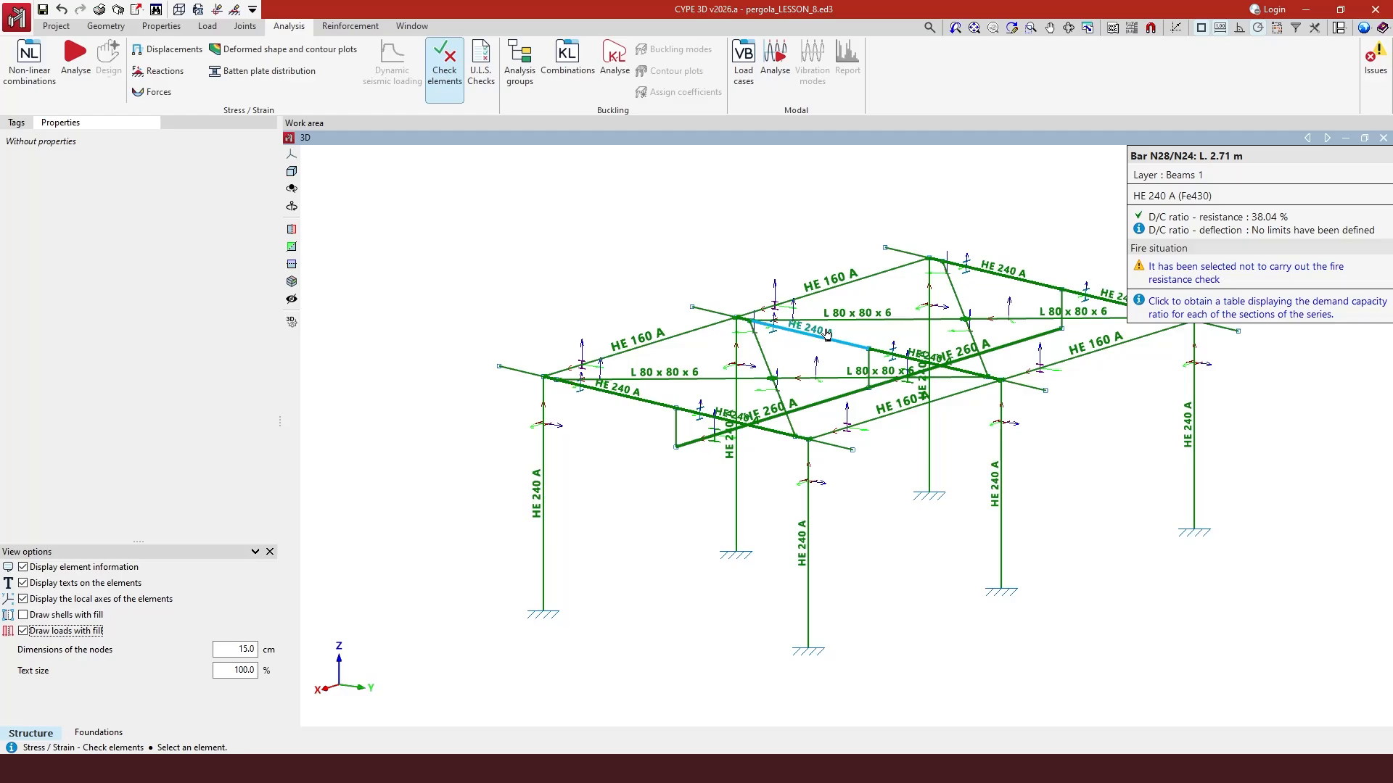
pyautogui.moveTo(627, 410)
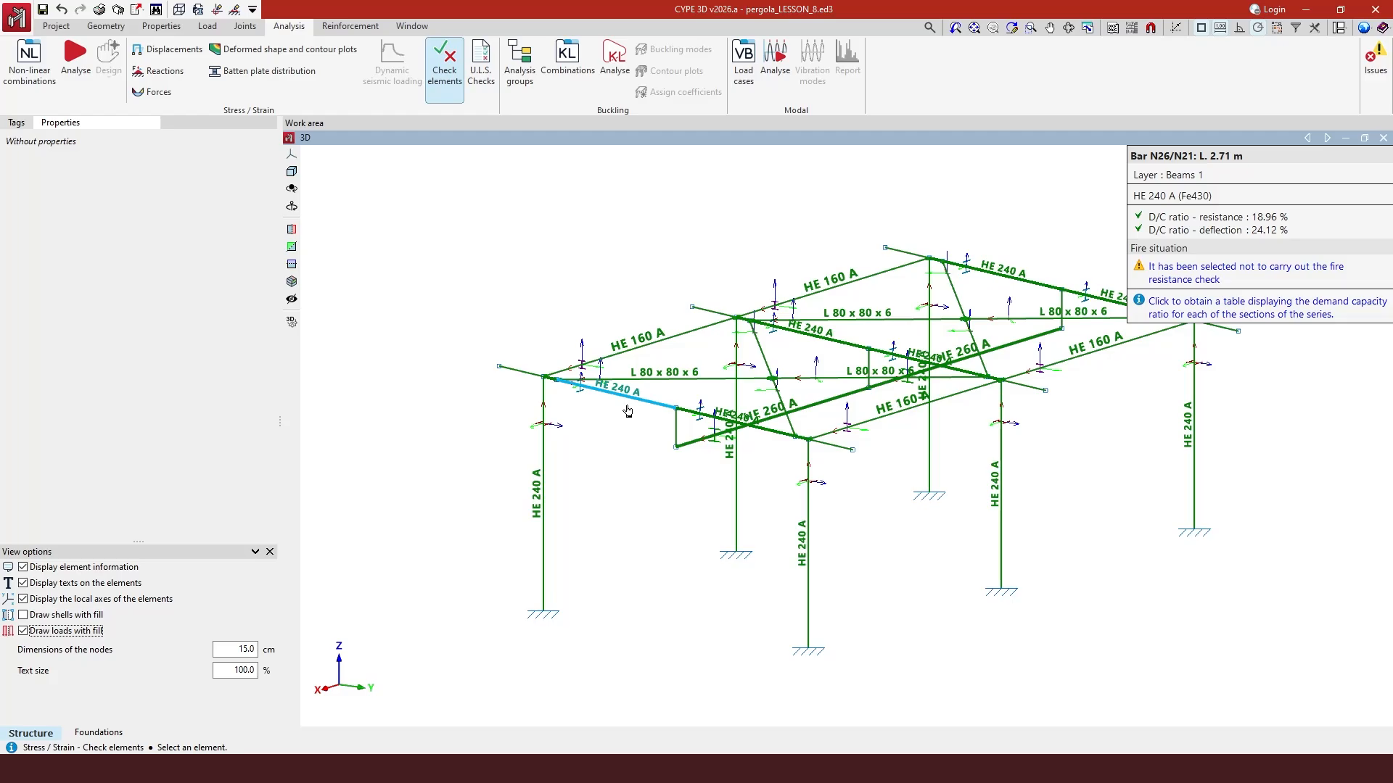
pyautogui.click(627, 411)
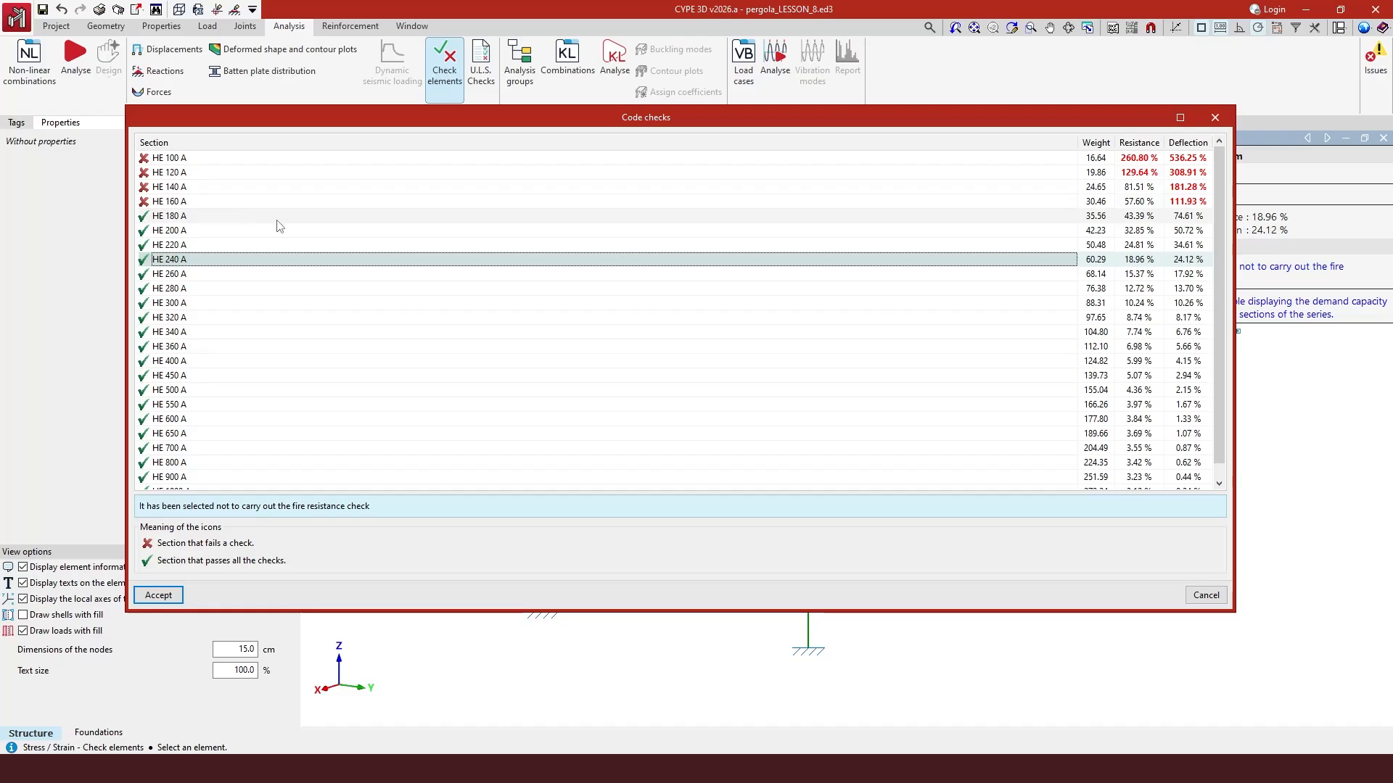
pyautogui.click(1215, 117)
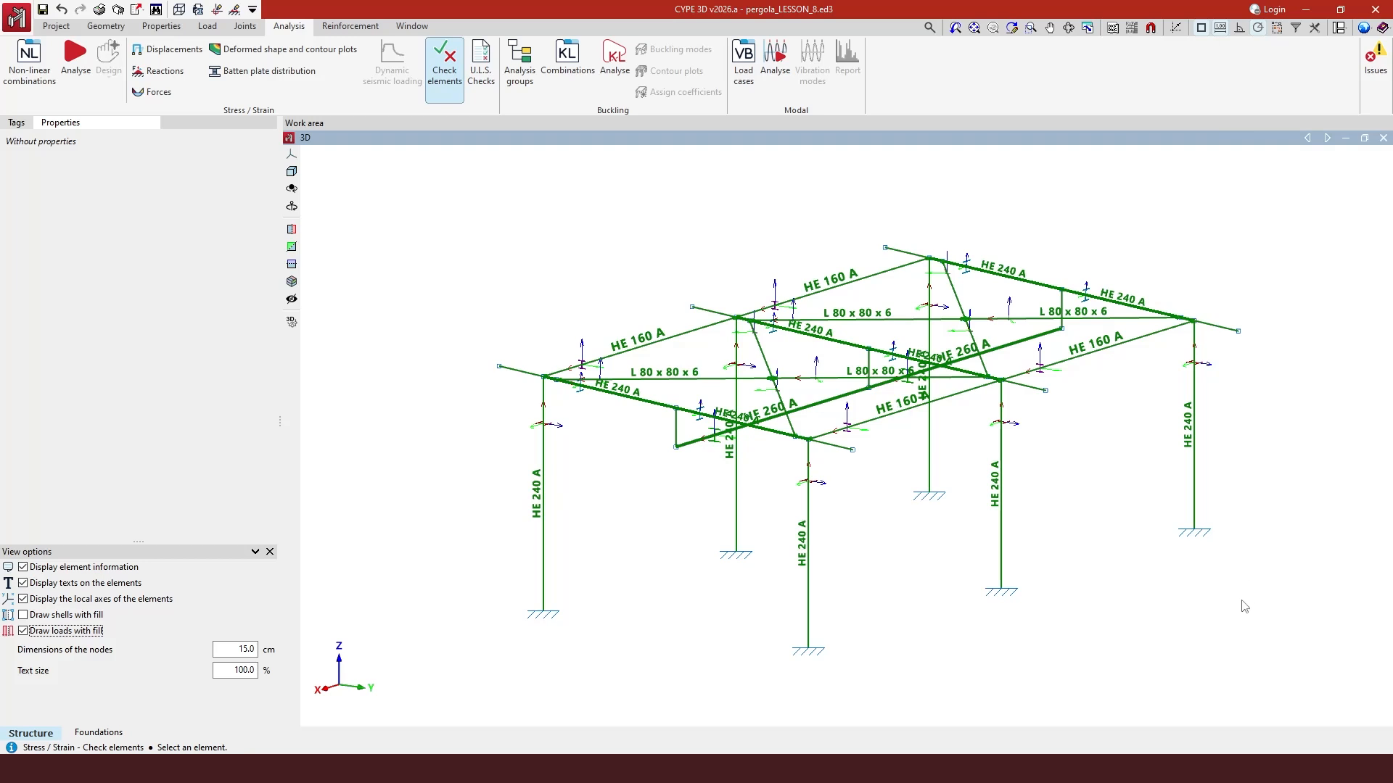
# - Open the U.L.S. checks report for the central HE 260 A beam and browse its individual Eurocode checks
pyautogui.click(482, 73)
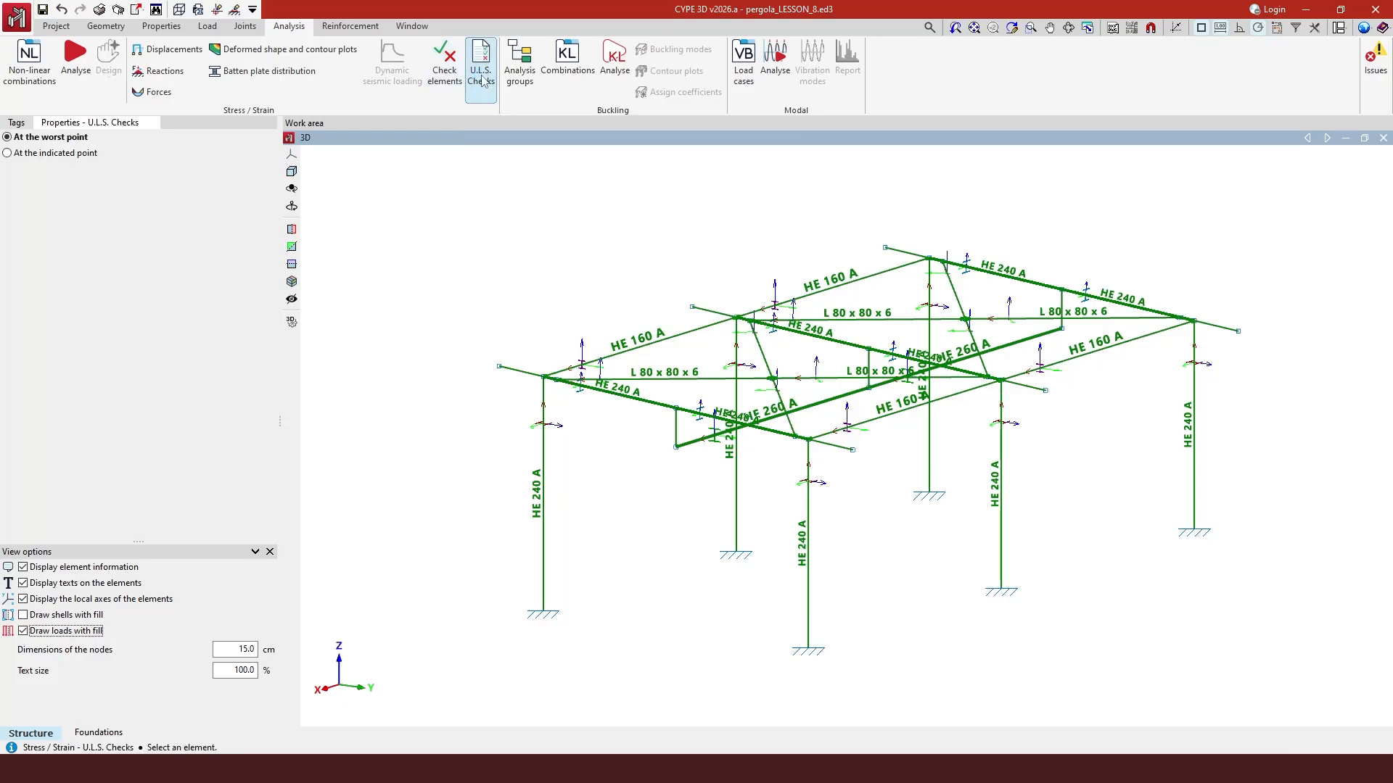
pyautogui.click(768, 419)
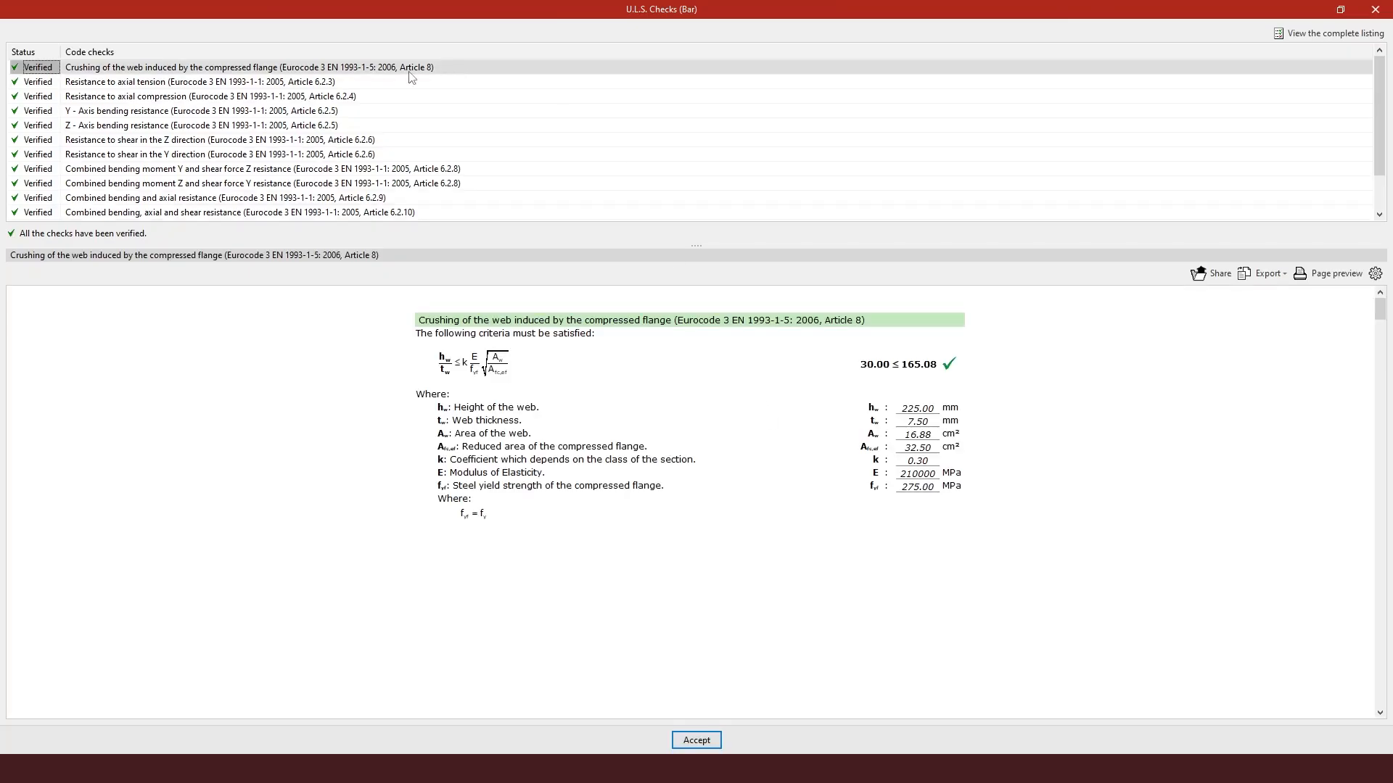
pyautogui.click(247, 82)
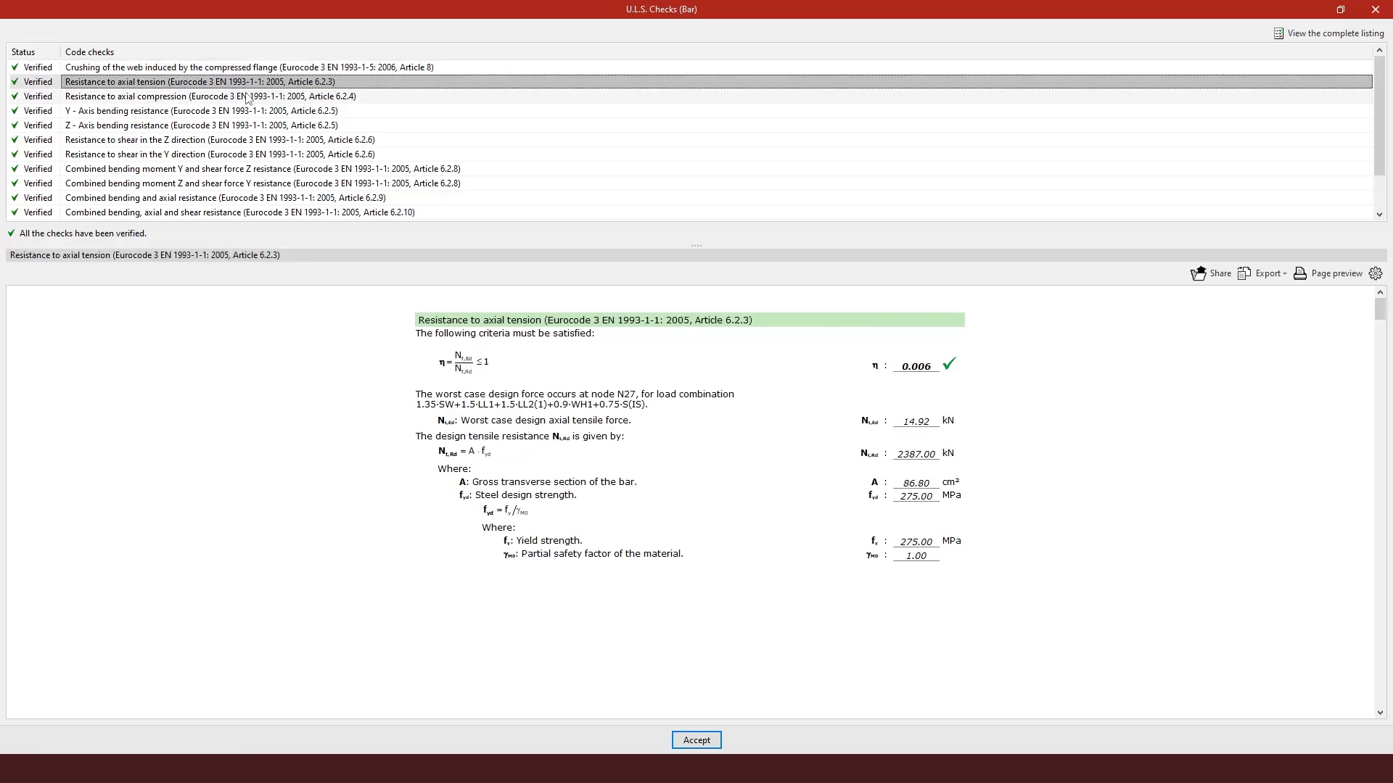
pyautogui.click(248, 97)
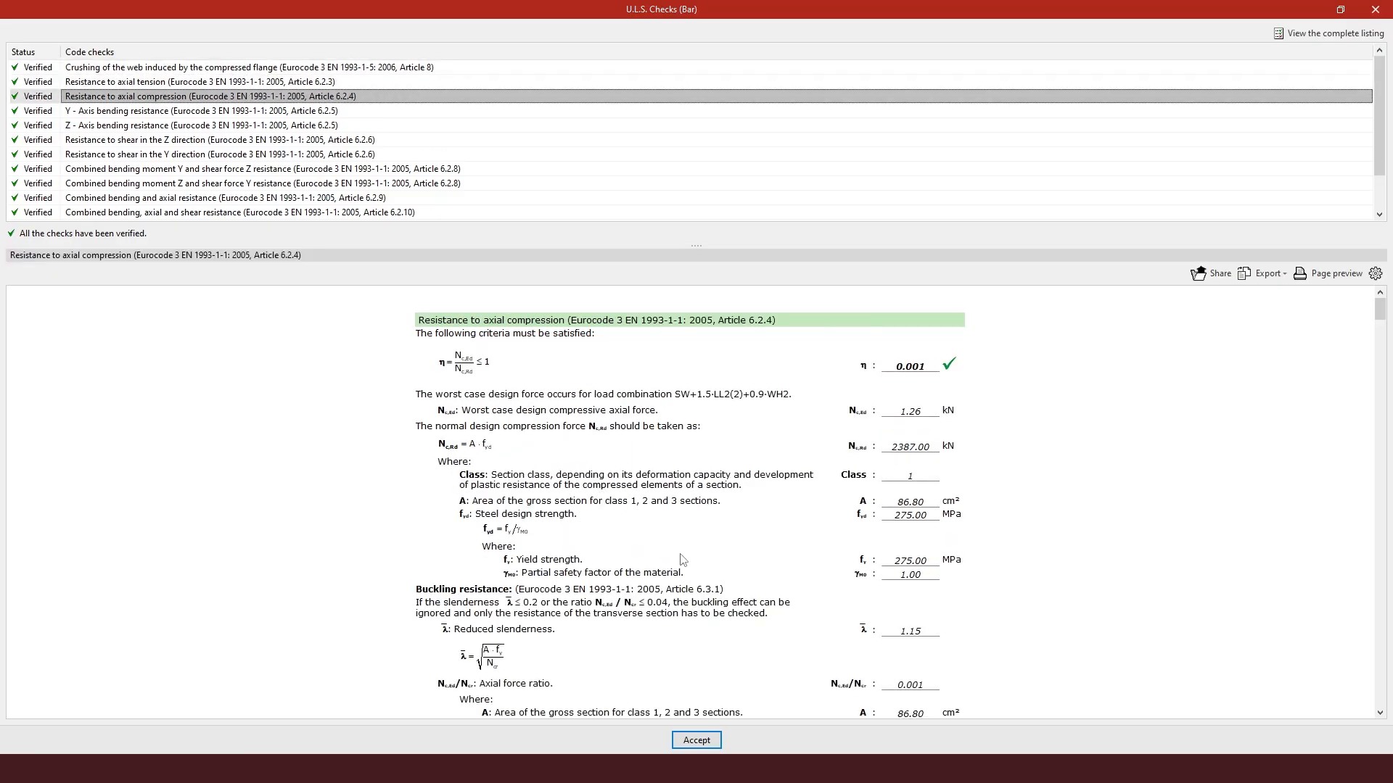
pyautogui.scroll(-3, 834, 502)
pyautogui.scroll(-3, 890, 617)
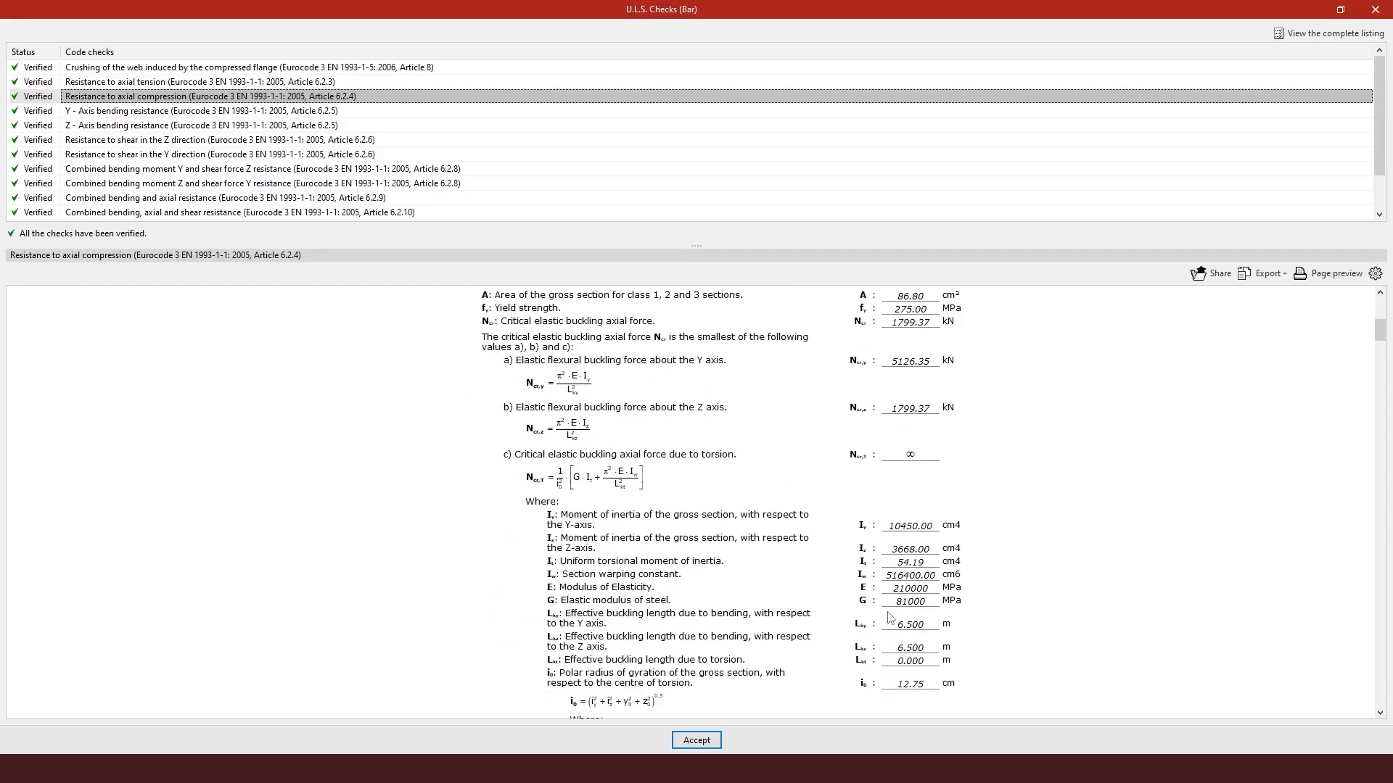
pyautogui.scroll(4, 890, 618)
pyautogui.scroll(4, 890, 619)
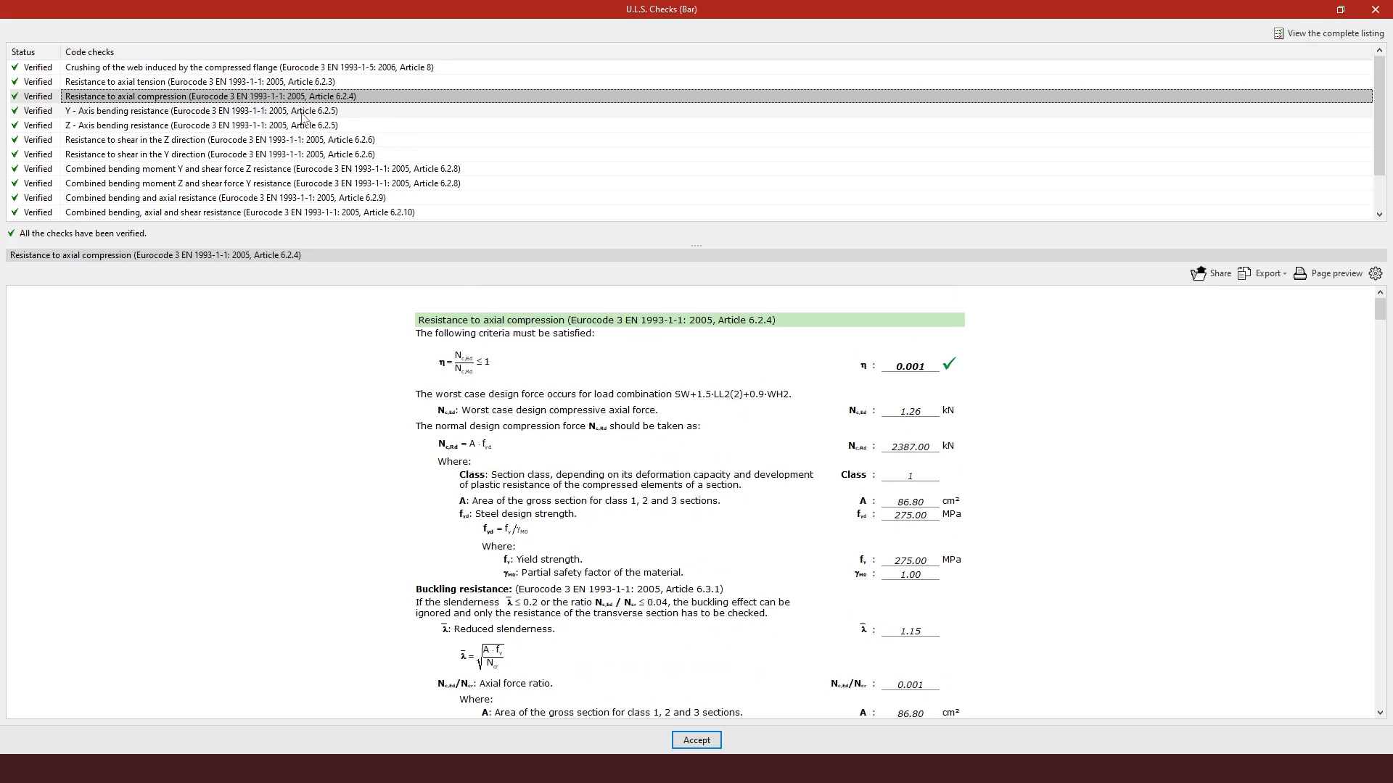
pyautogui.click(245, 170)
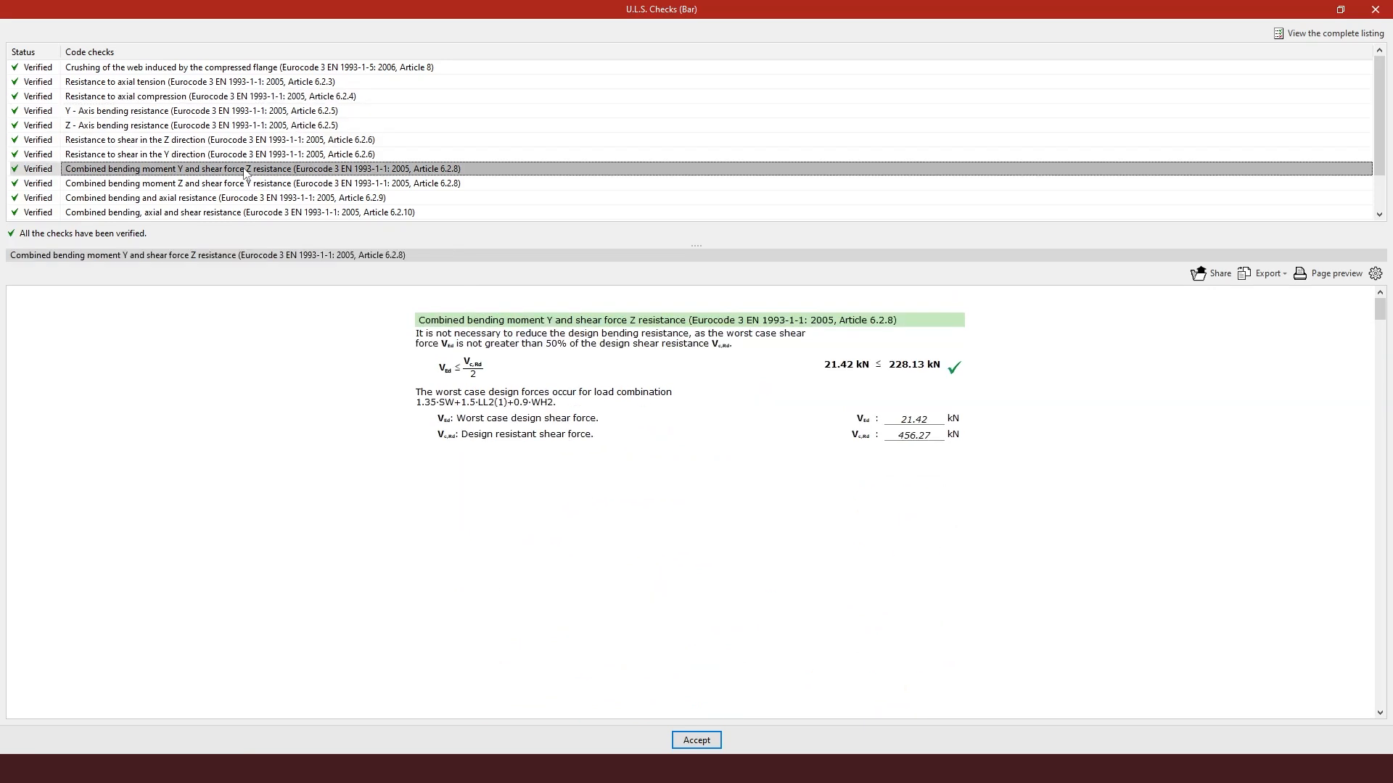
pyautogui.click(243, 184)
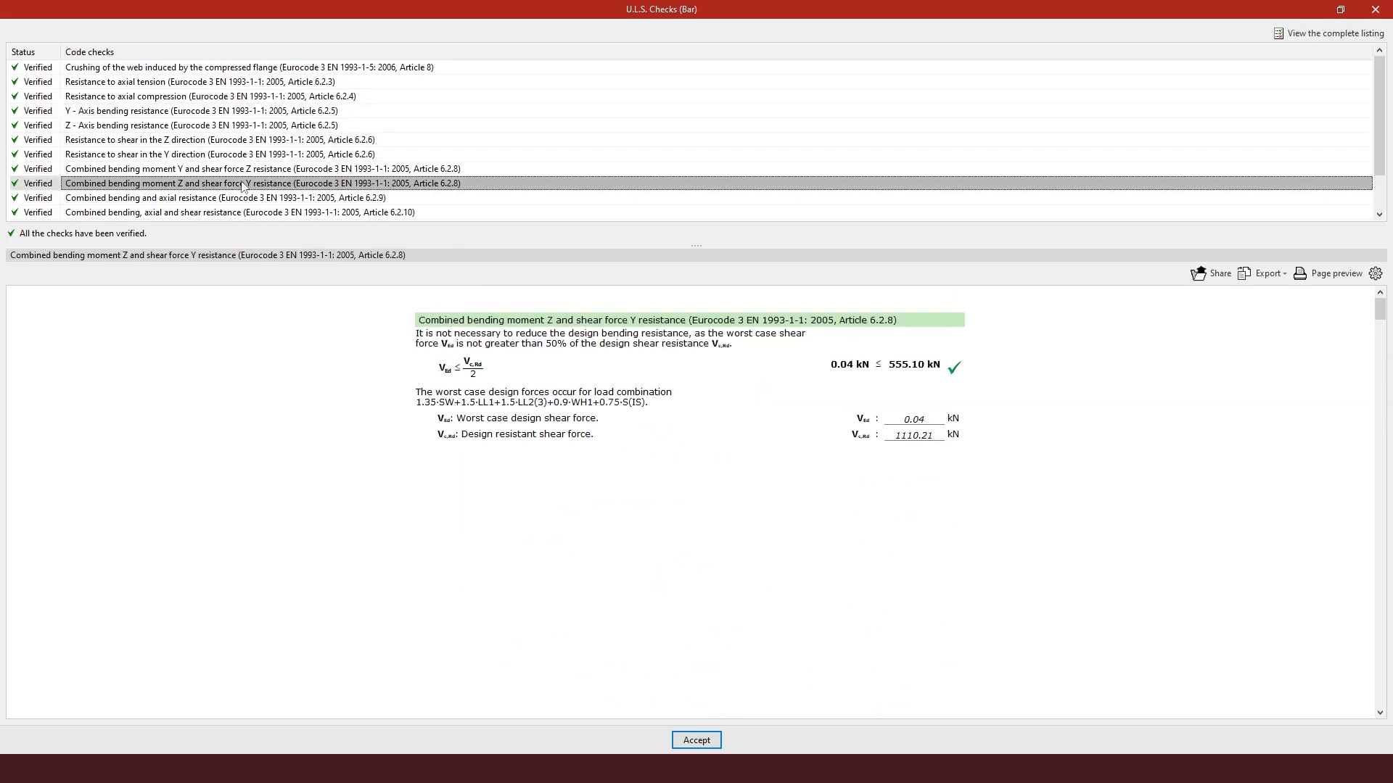
# - Review the HE 260 A beam's combined bending and axial check, then its crushing, axial, bending and shear checks
pyautogui.click(128, 206)
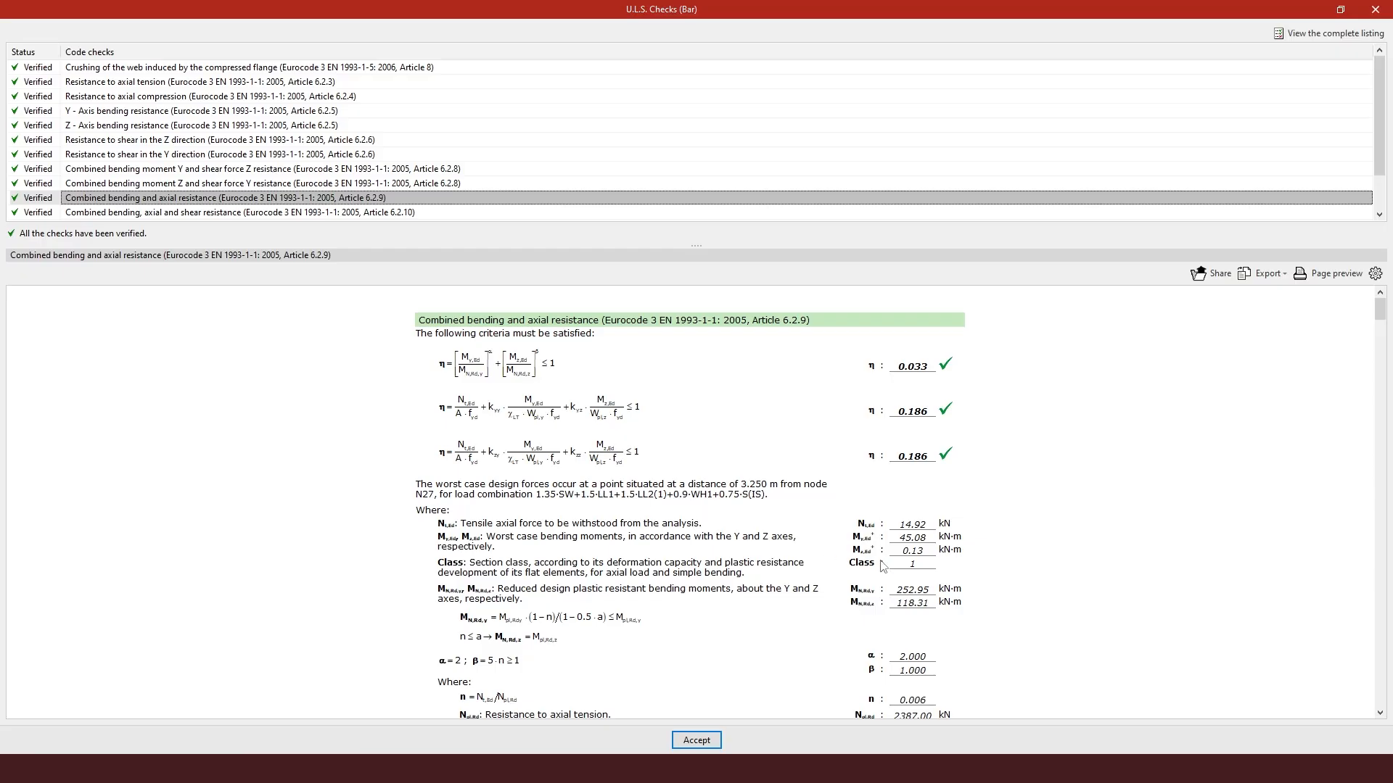
pyautogui.scroll(-3, 916, 673)
pyautogui.scroll(-6, 913, 672)
pyautogui.scroll(9, 913, 674)
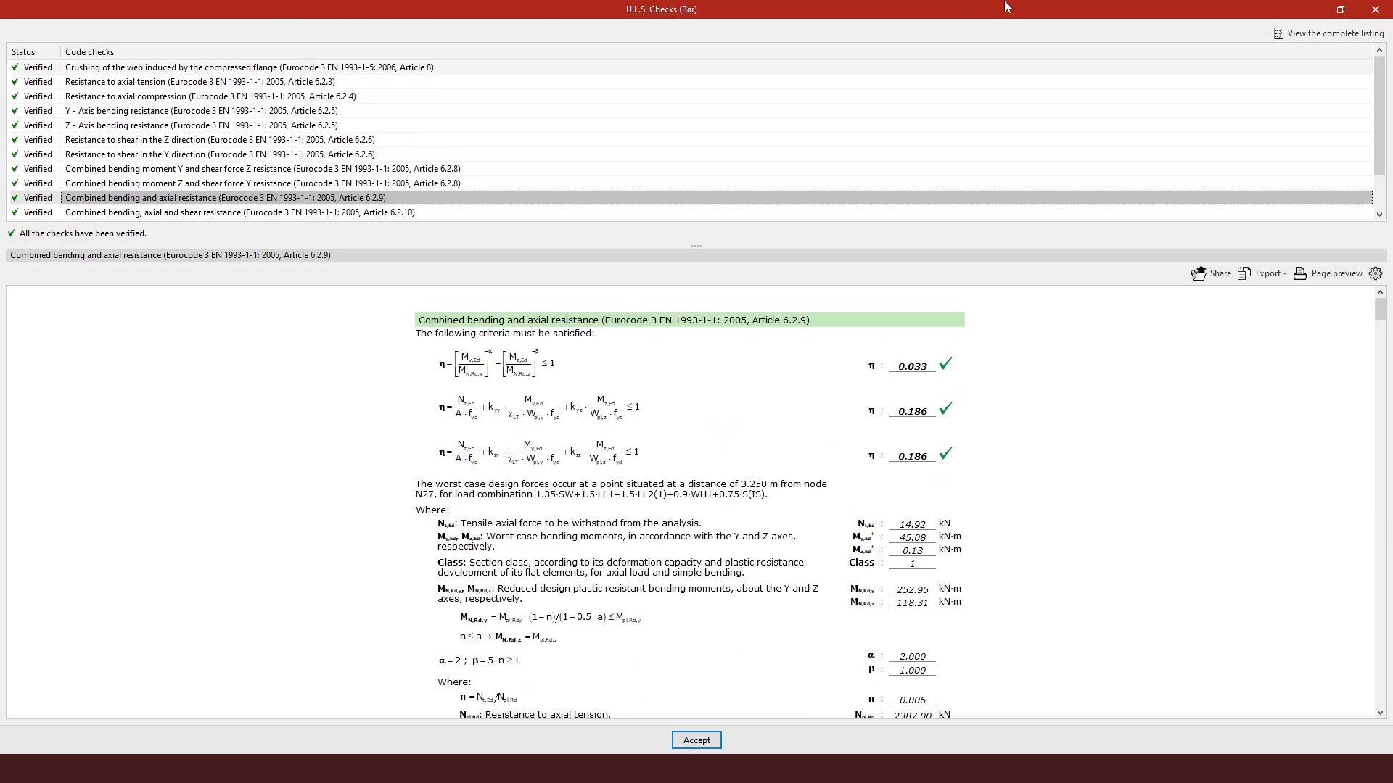
pyautogui.click(254, 68)
pyautogui.click(252, 96)
pyautogui.click(258, 125)
pyautogui.click(265, 154)
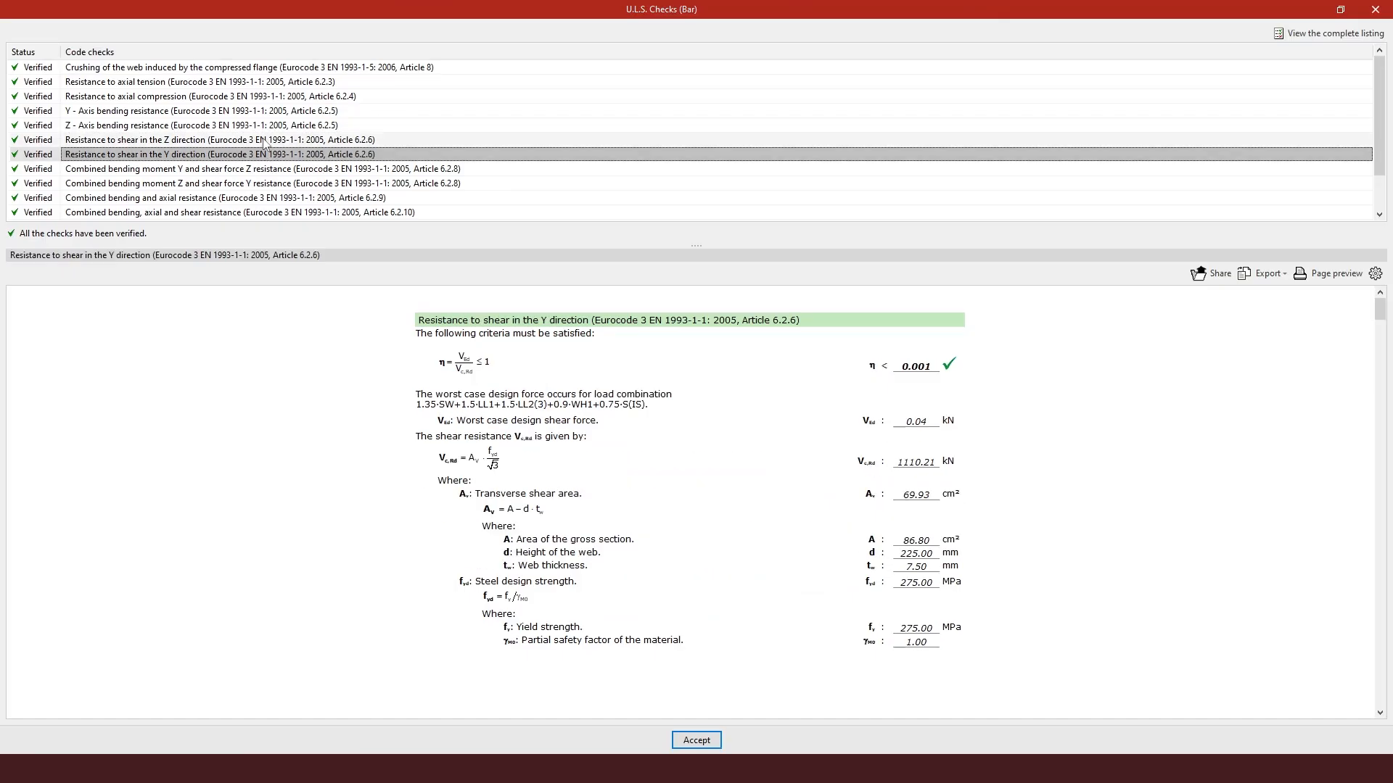
# - Open the complete U.L.S. checks listing for the beam, view its export formats and whole page, then close the checks
pyautogui.click(1308, 35)
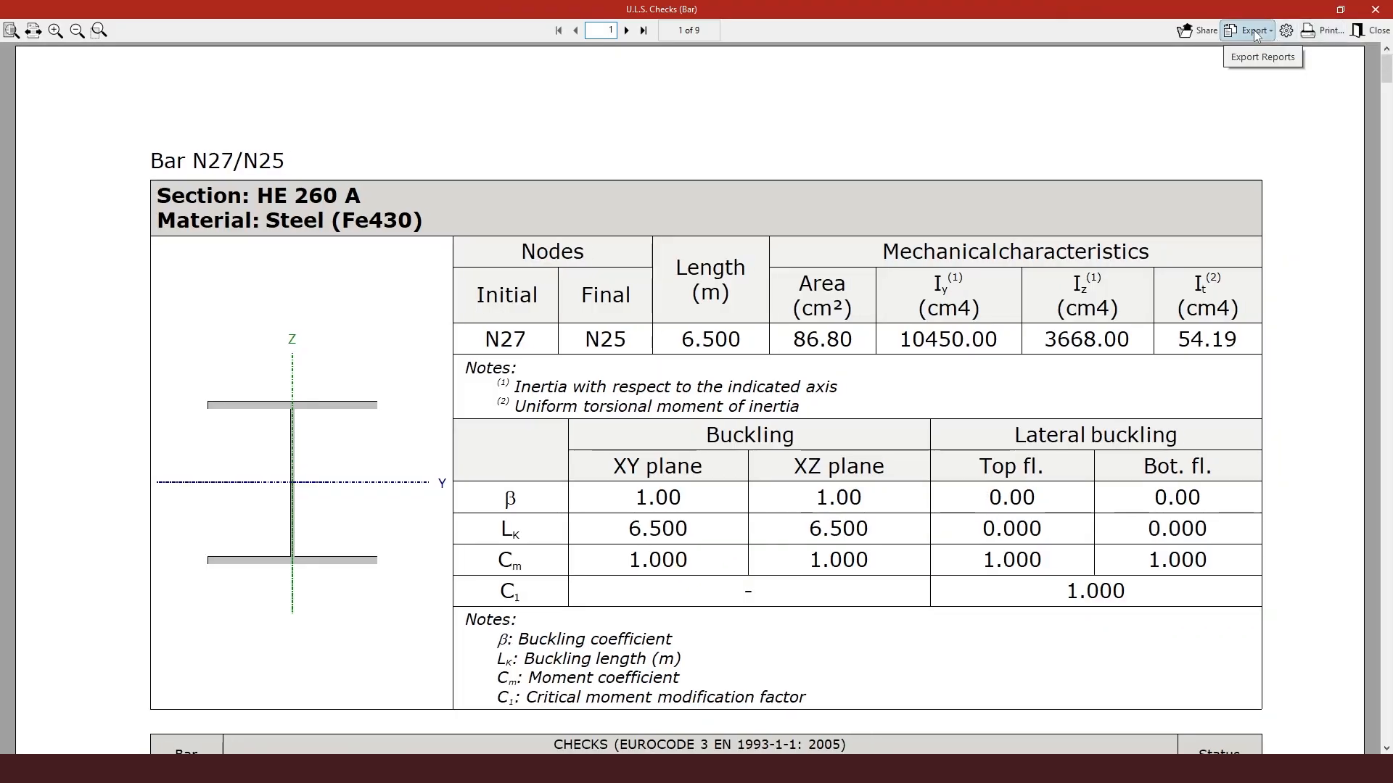
pyautogui.click(1255, 35)
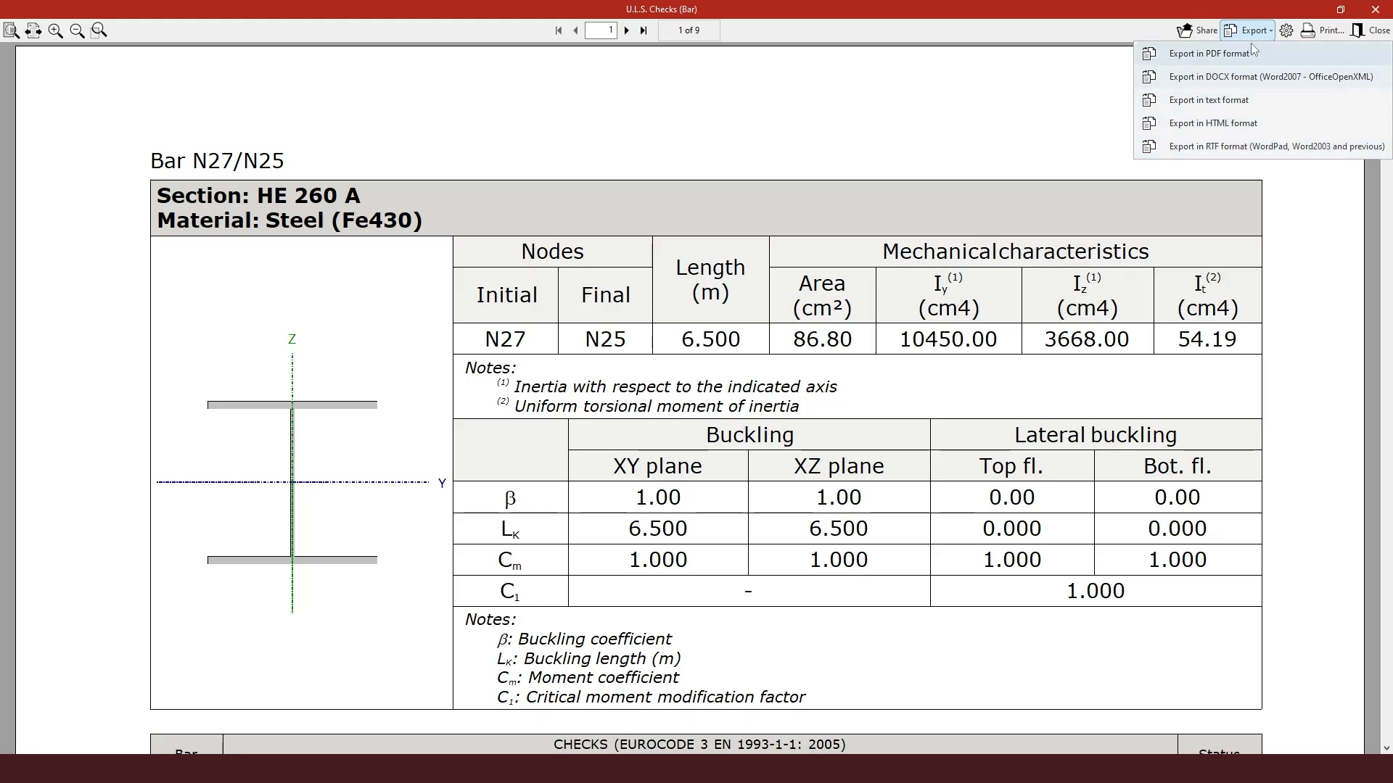
pyautogui.click(751, 121)
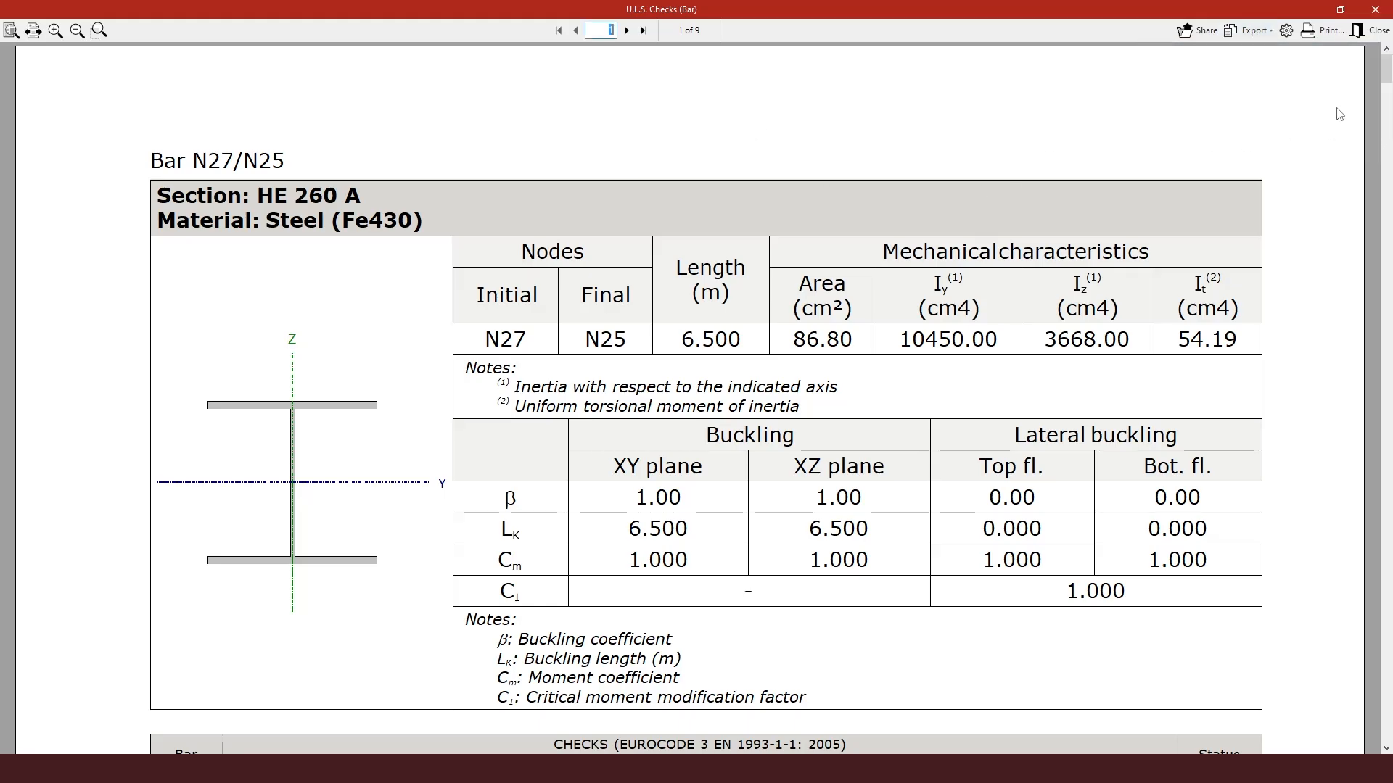
pyautogui.click(12, 30)
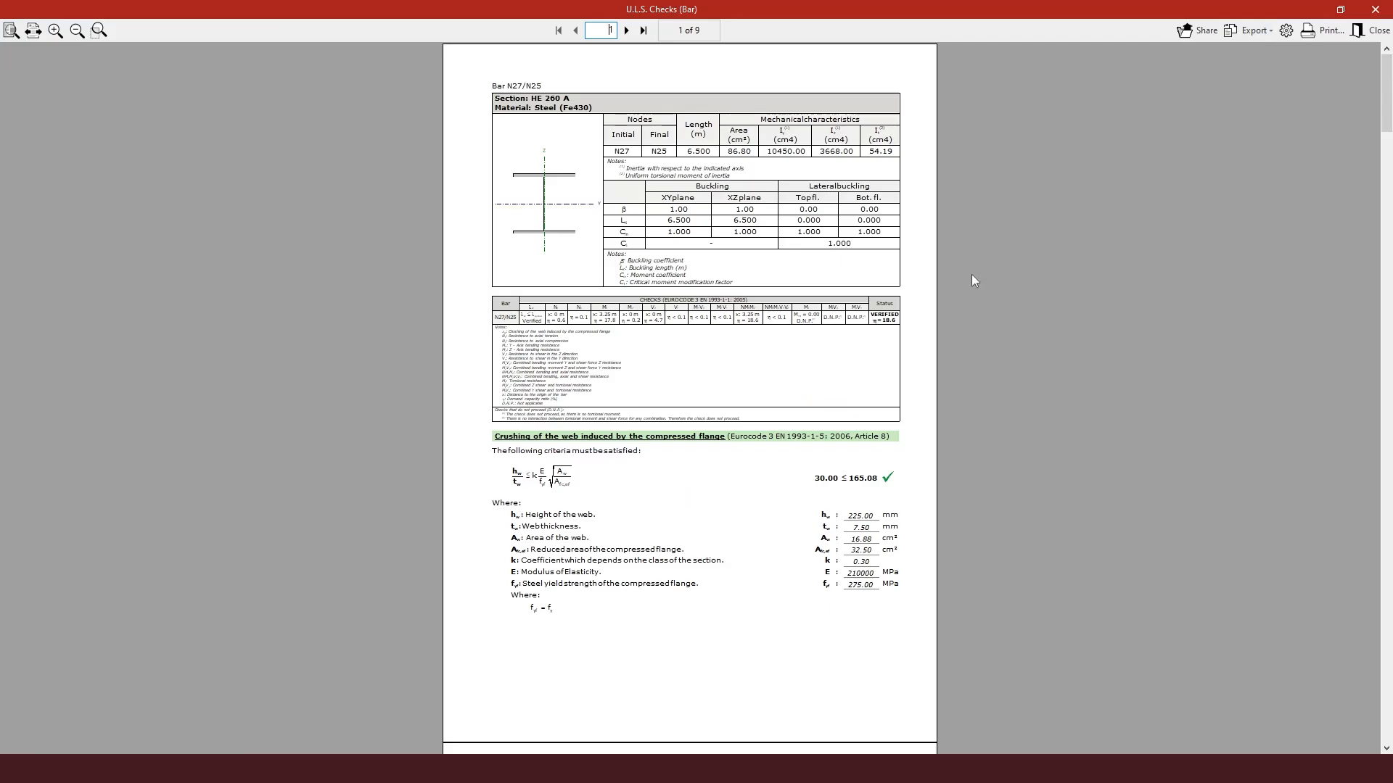
pyautogui.moveTo(1388, 92); pyautogui.dragTo(1385, 251)
pyautogui.click(1381, 30)
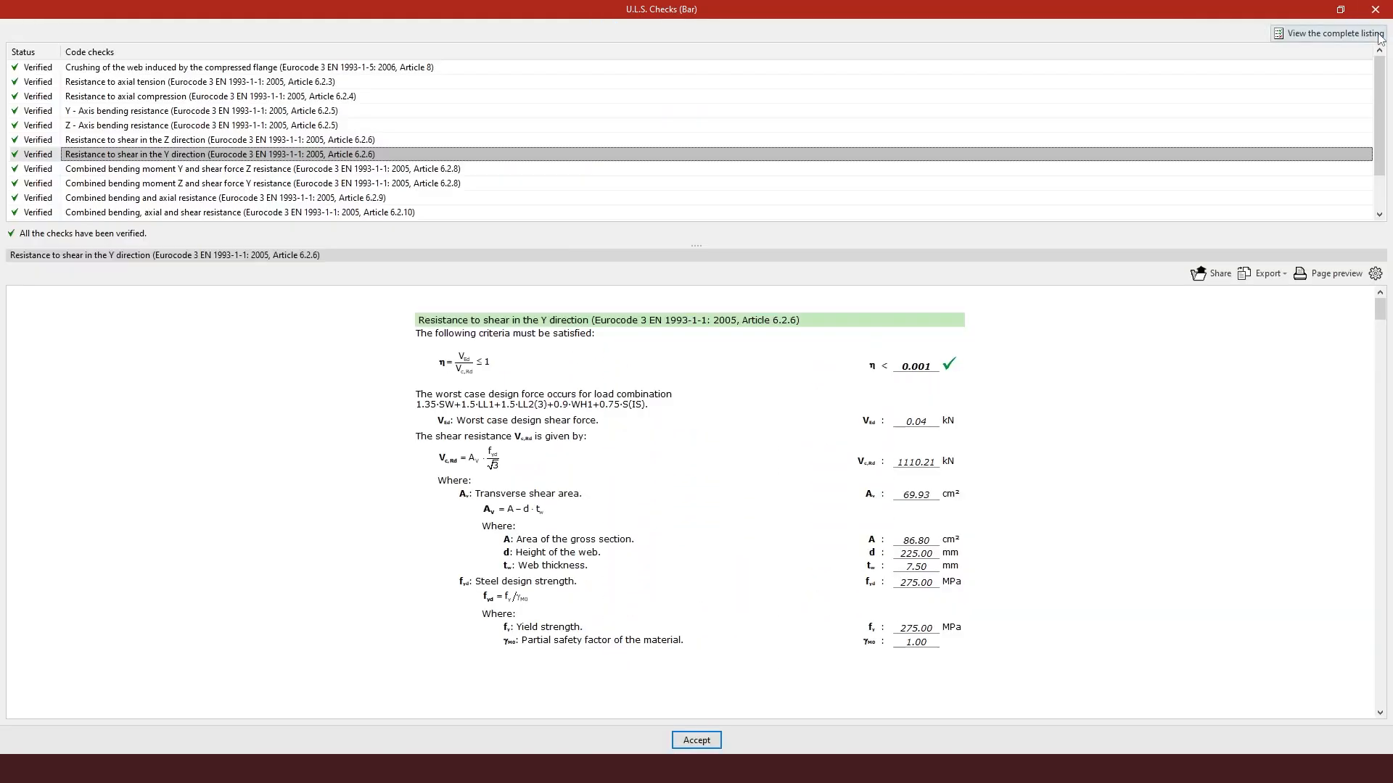
pyautogui.click(1378, 9)
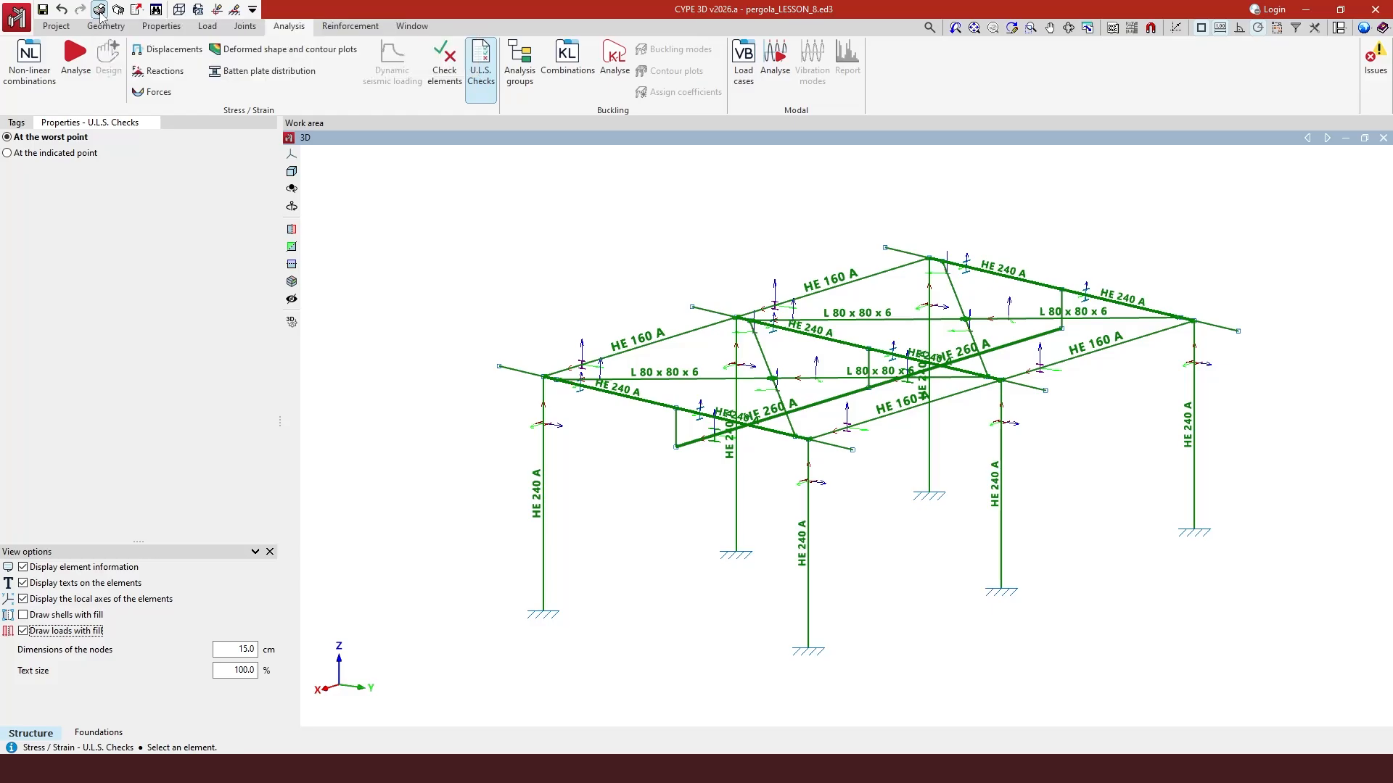
# - Start a structure report and review the incidents report details before continuing
pyautogui.click(99, 11)
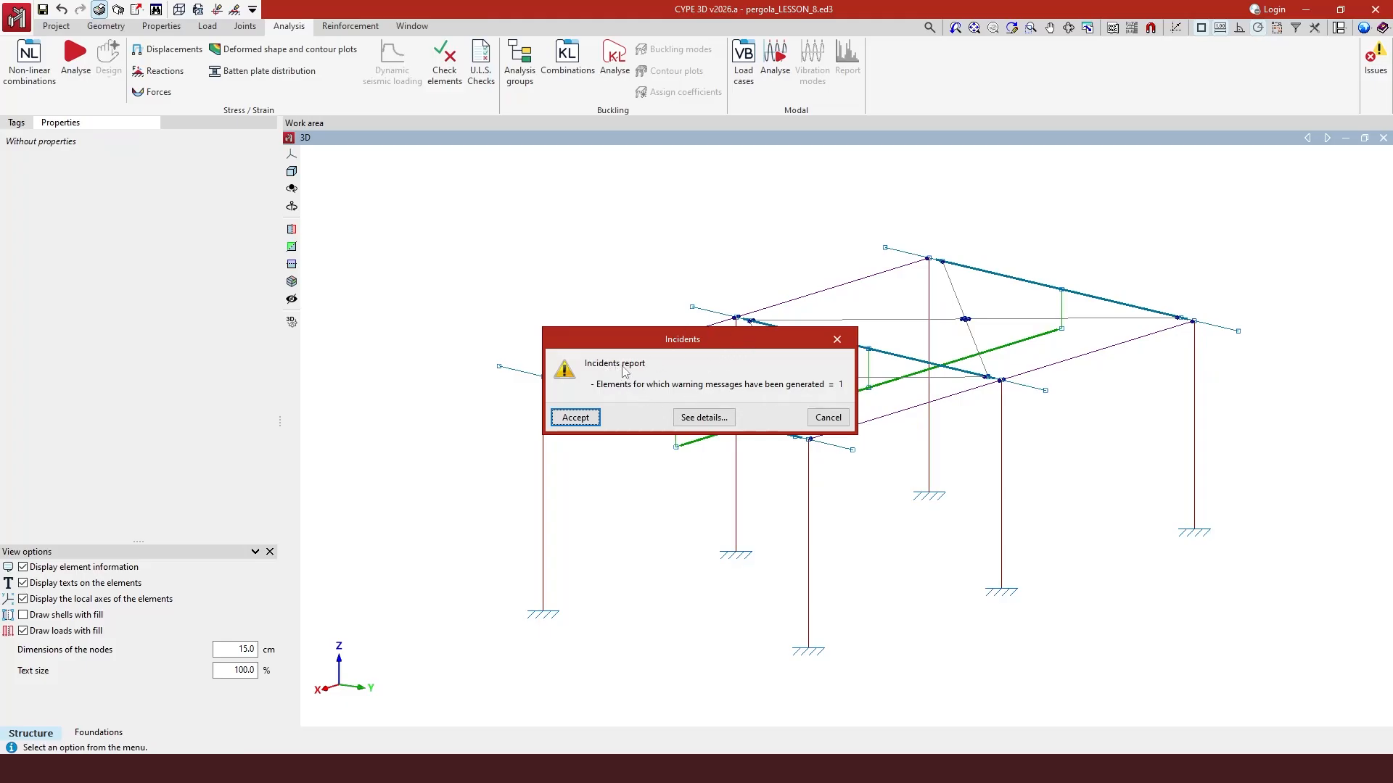
pyautogui.click(714, 424)
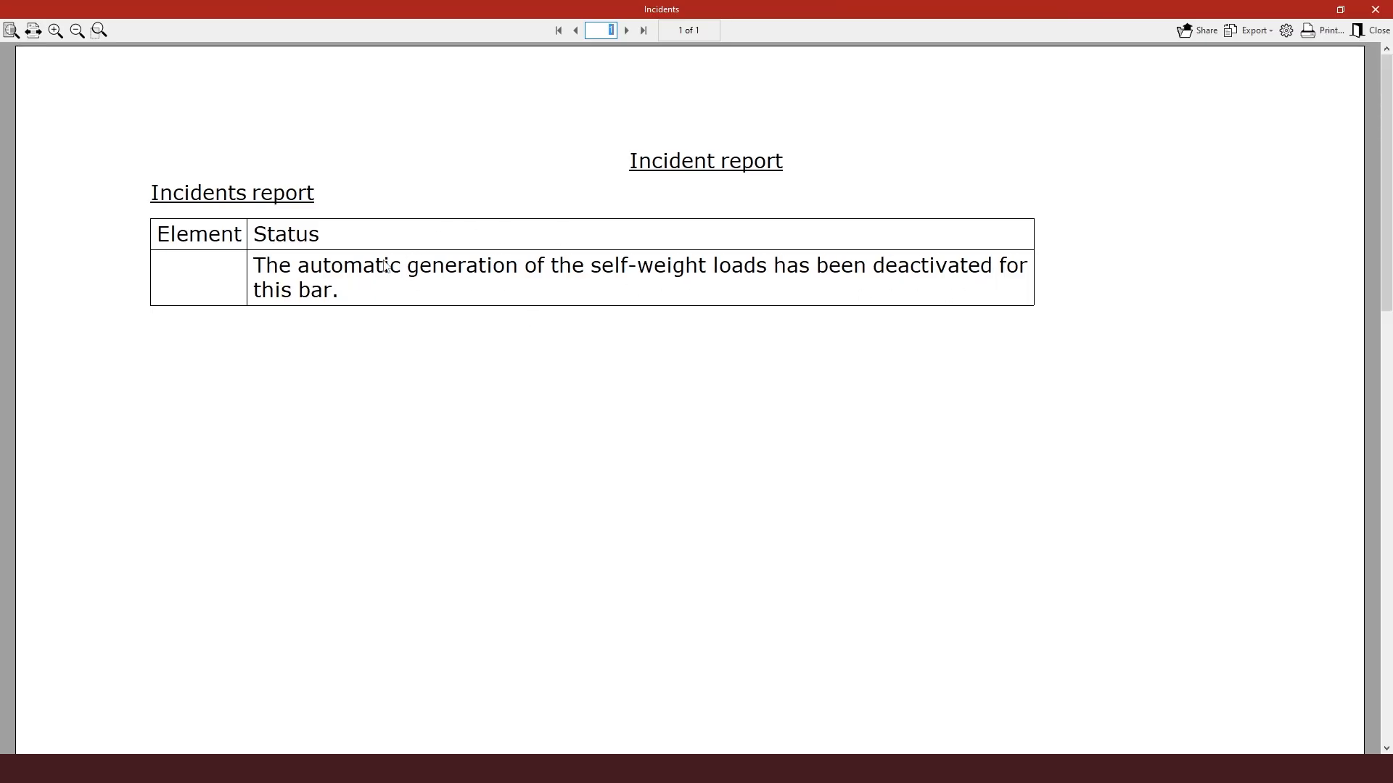
pyautogui.click(1379, 33)
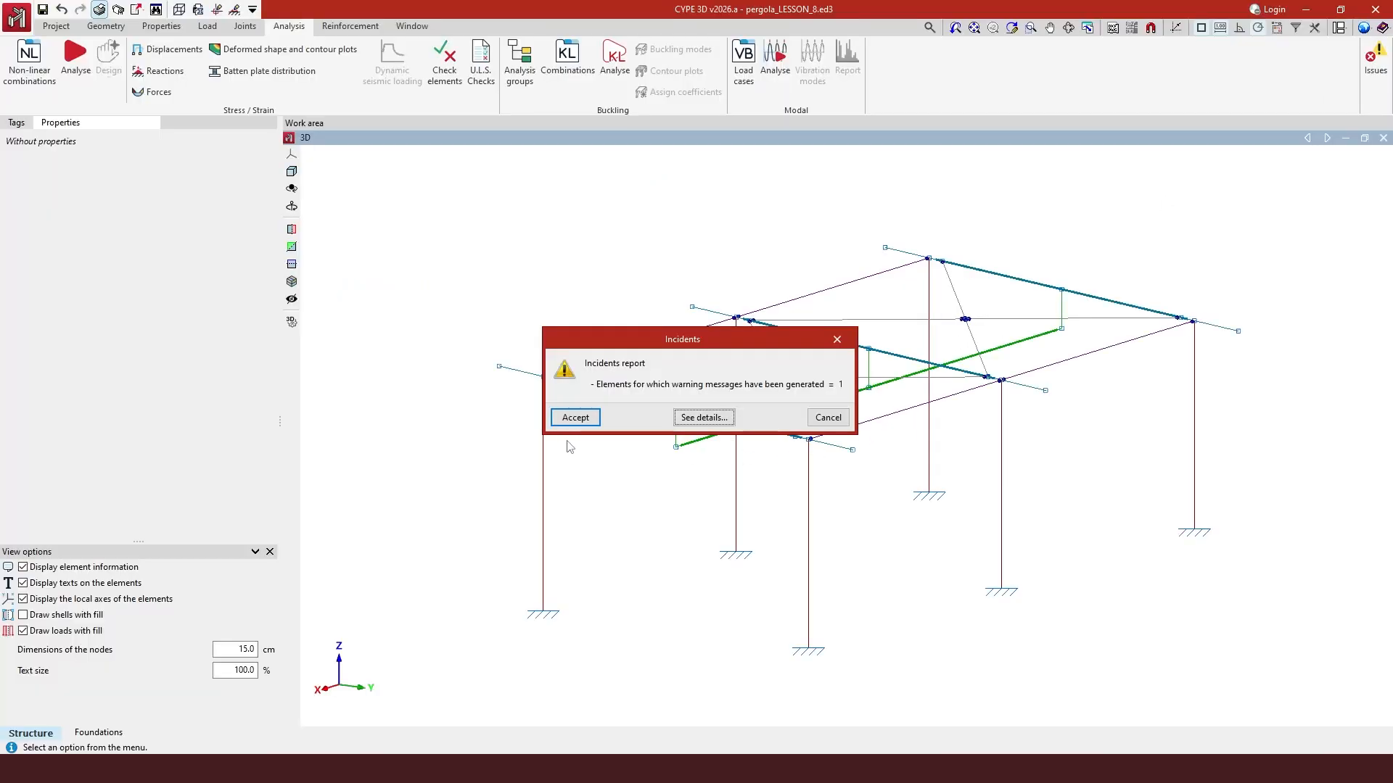
pyautogui.click(588, 424)
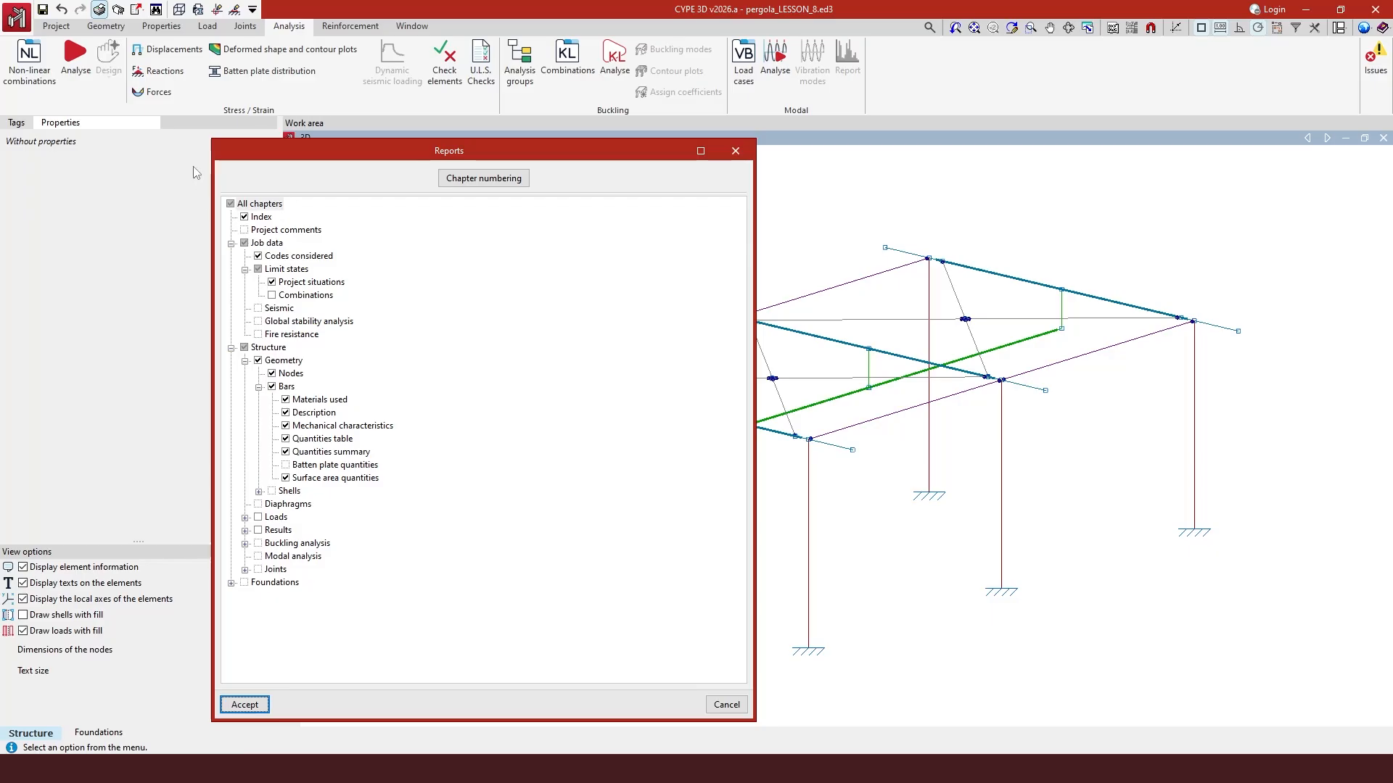
# - Configure the report to include only node reactions by loadcase and generate it
pyautogui.click(230, 205)
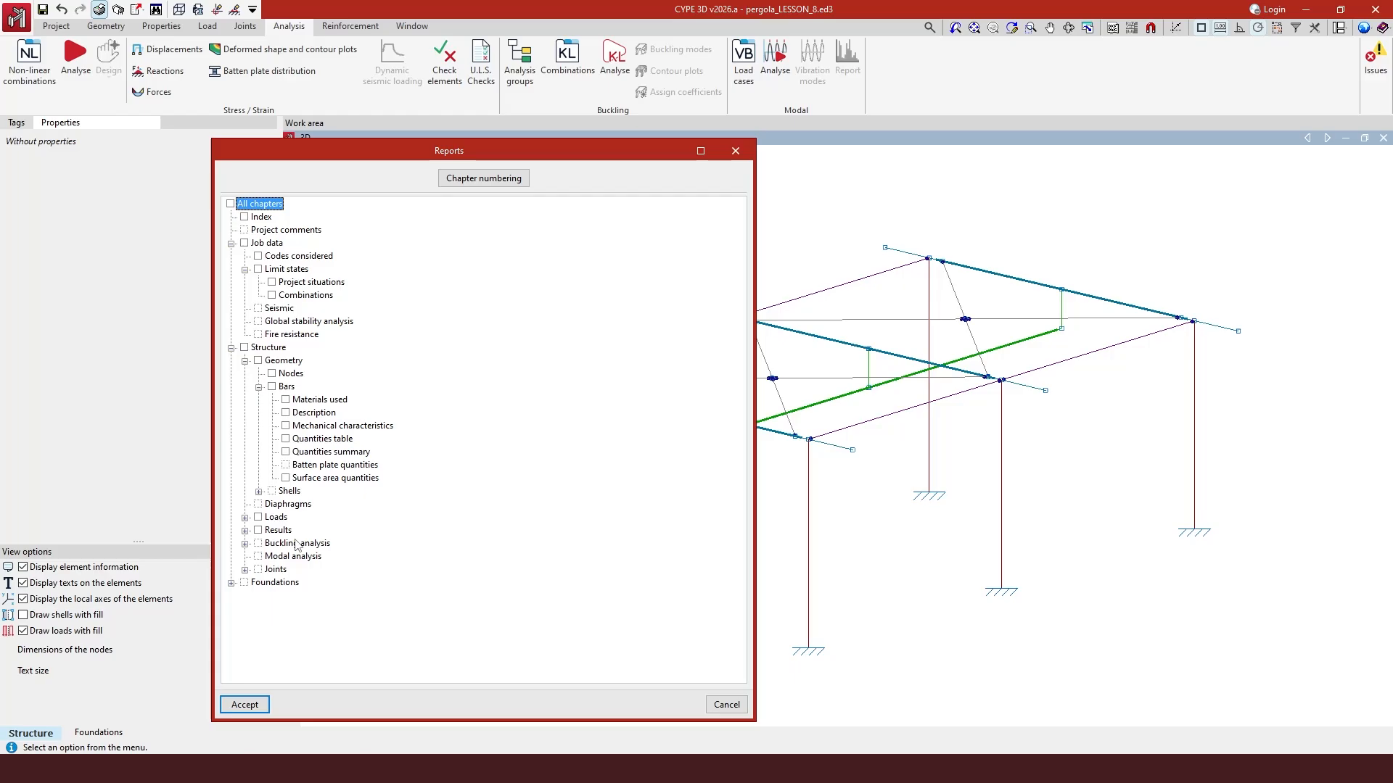
pyautogui.click(246, 531)
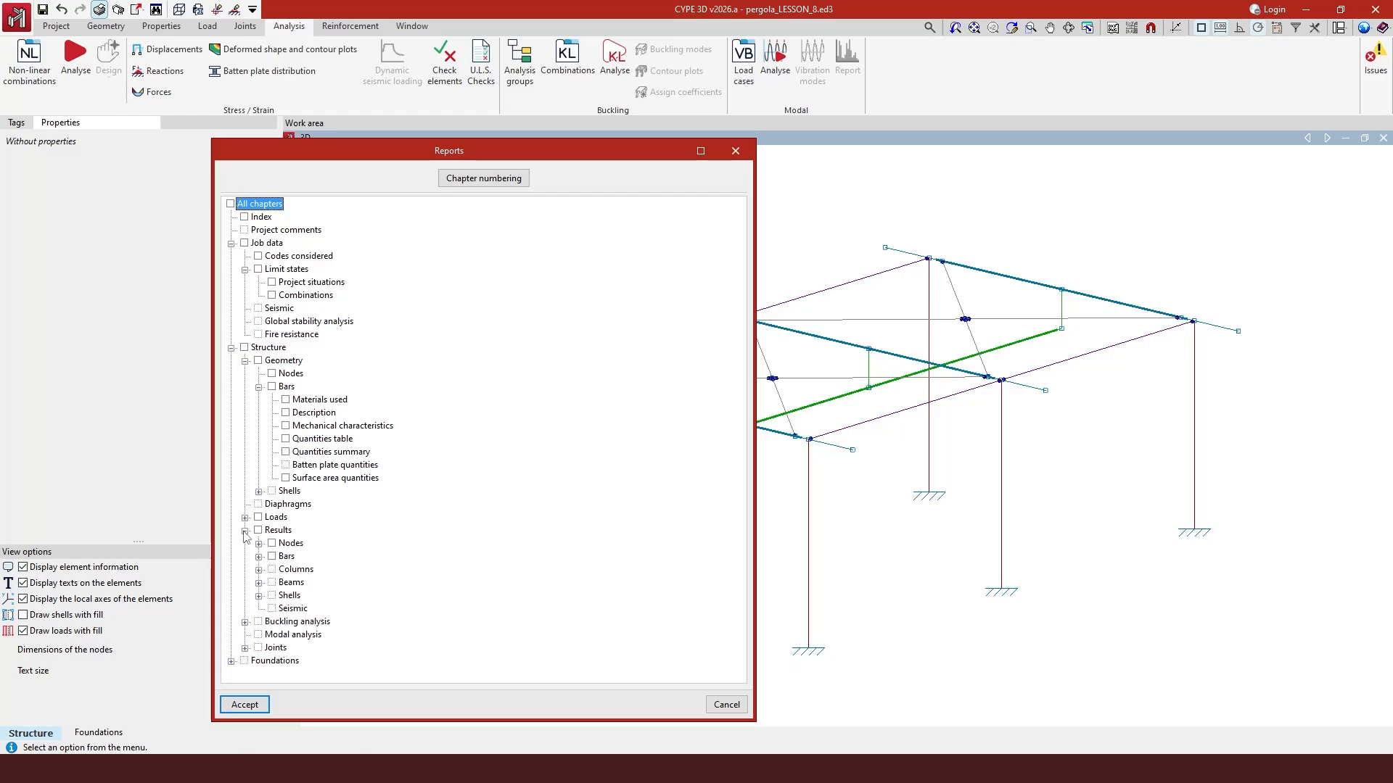
pyautogui.click(258, 544)
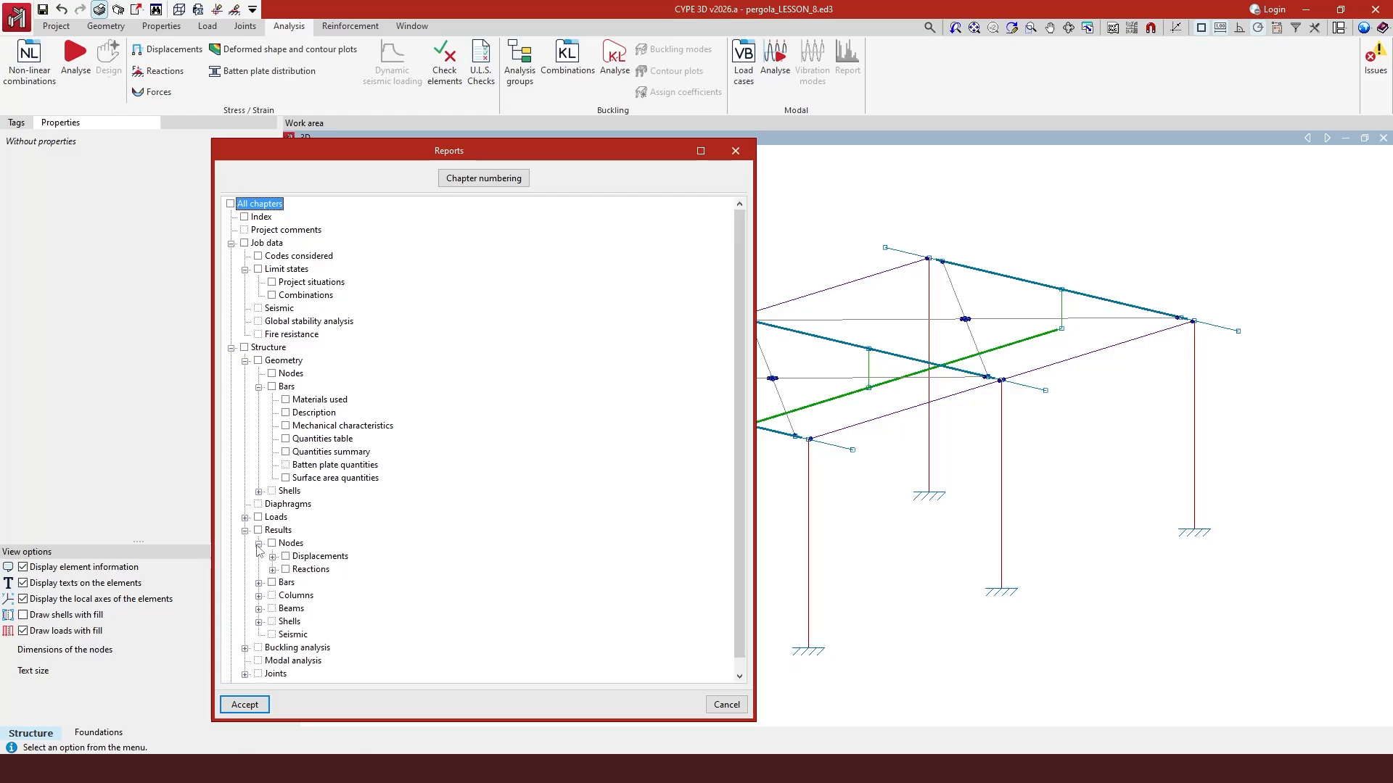
pyautogui.click(273, 570)
pyautogui.scroll(-2, 275, 576)
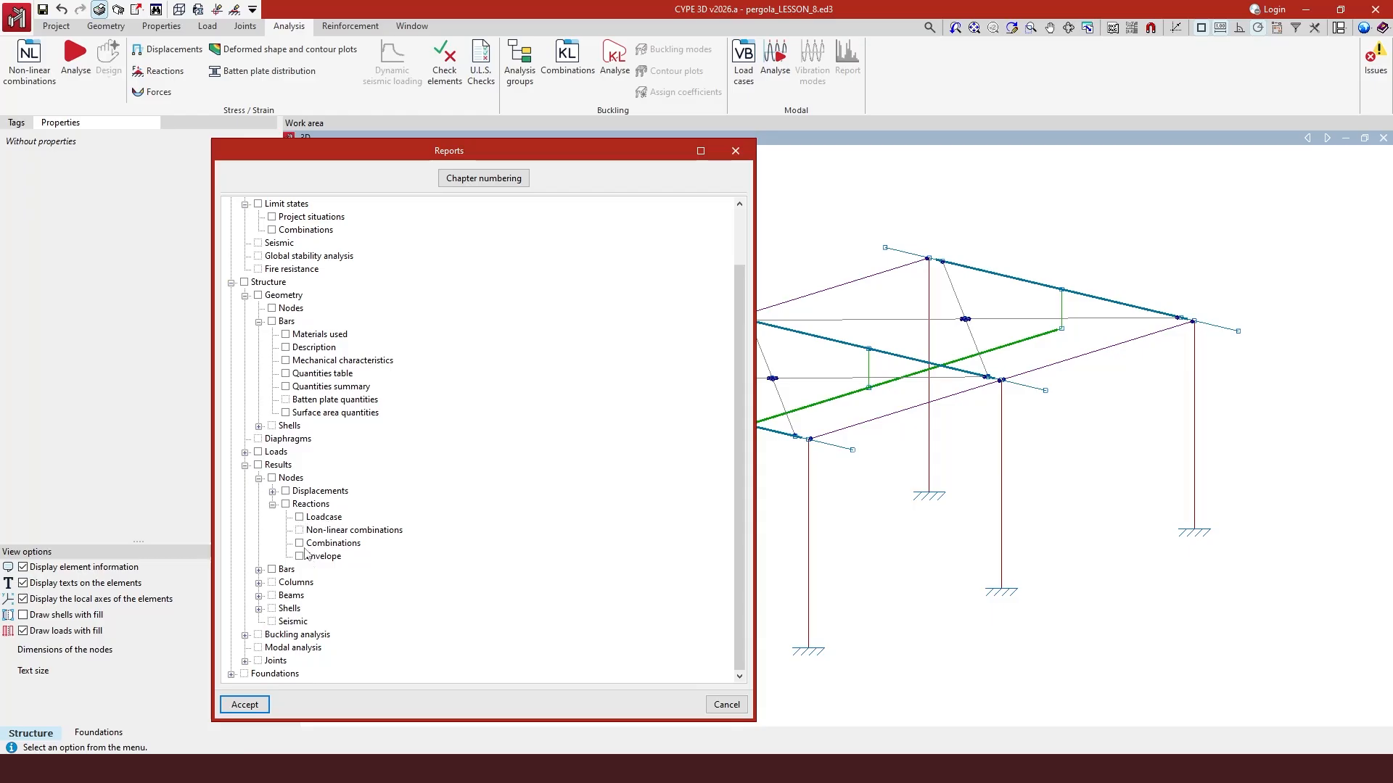
pyautogui.click(300, 518)
pyautogui.click(245, 705)
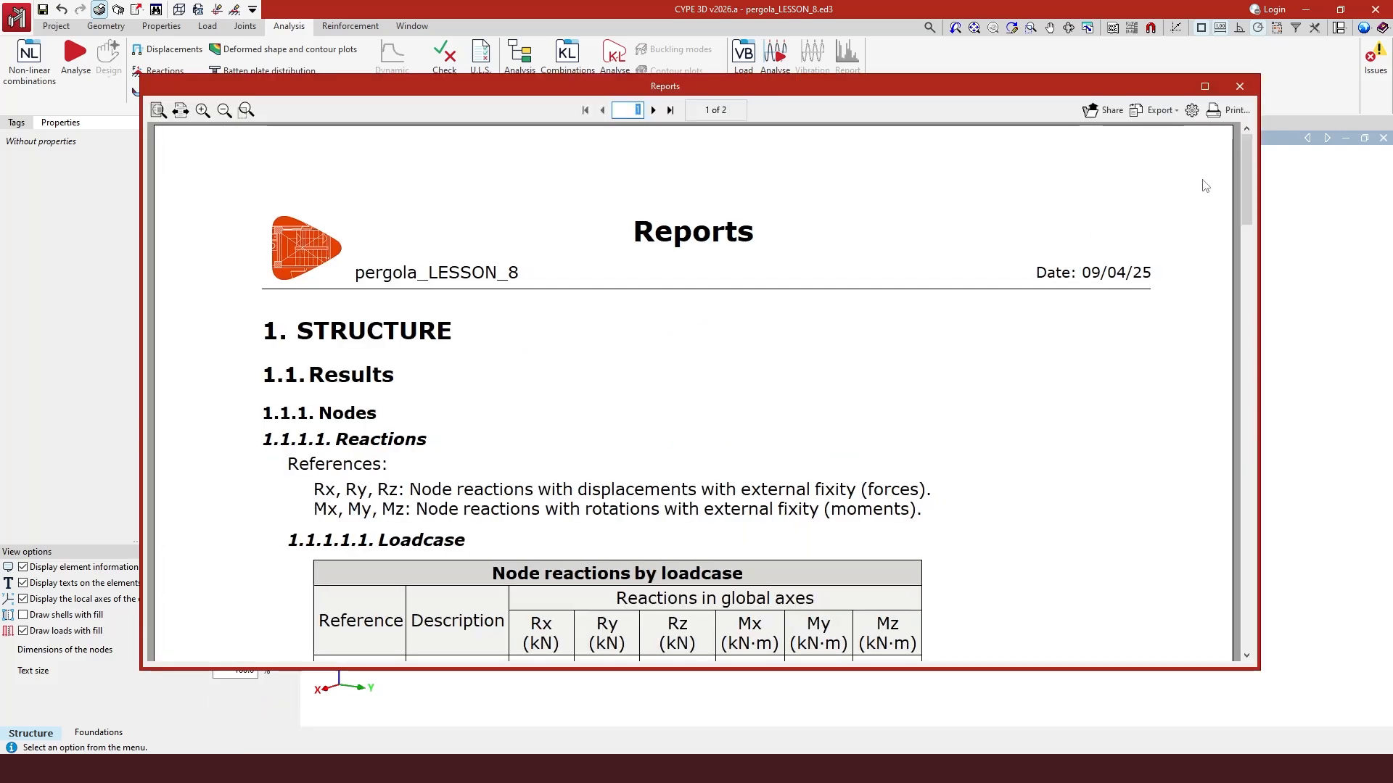
# - Scroll through the node reactions by loadcase report and close it and the report settings
pyautogui.moveTo(1245, 169); pyautogui.dragTo(1248, 230)
pyautogui.scroll(-9, 354, 412)
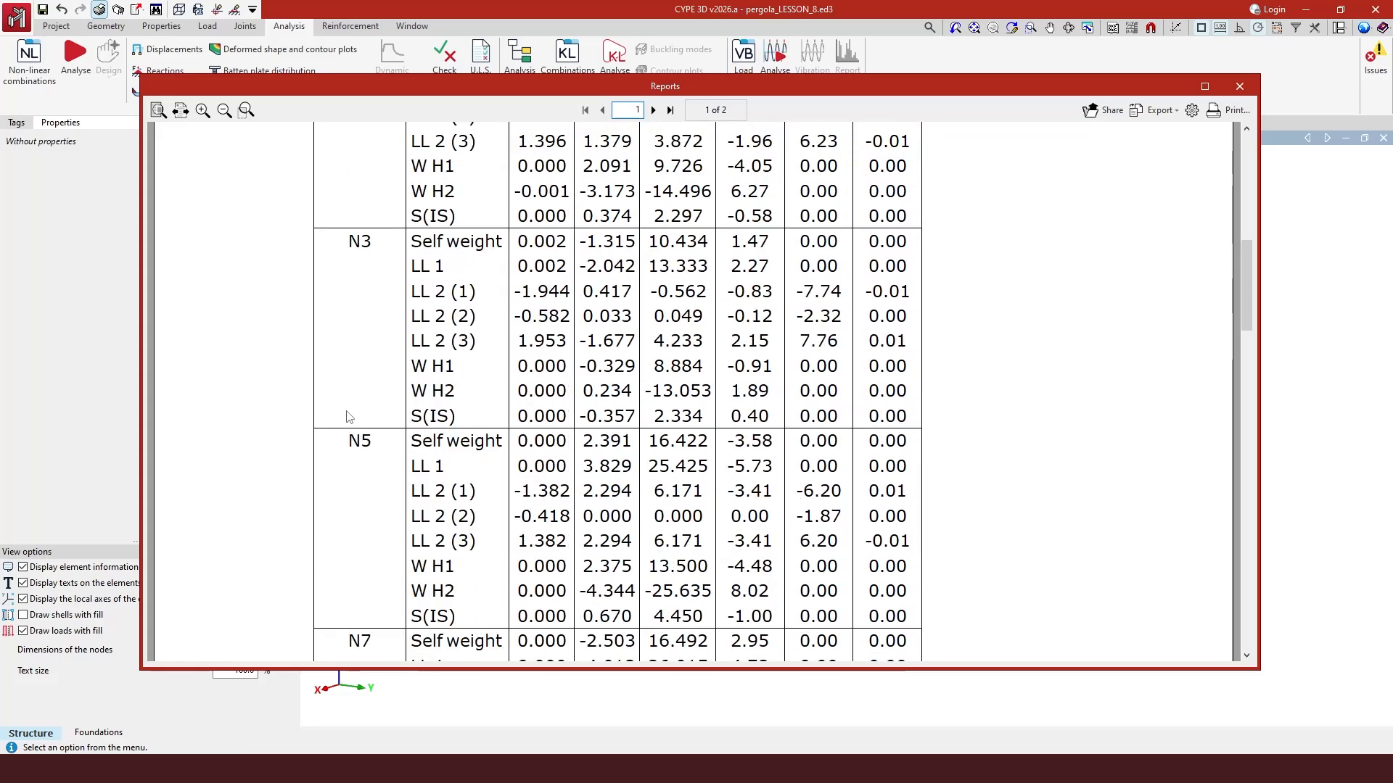
pyautogui.scroll(-9, 347, 431)
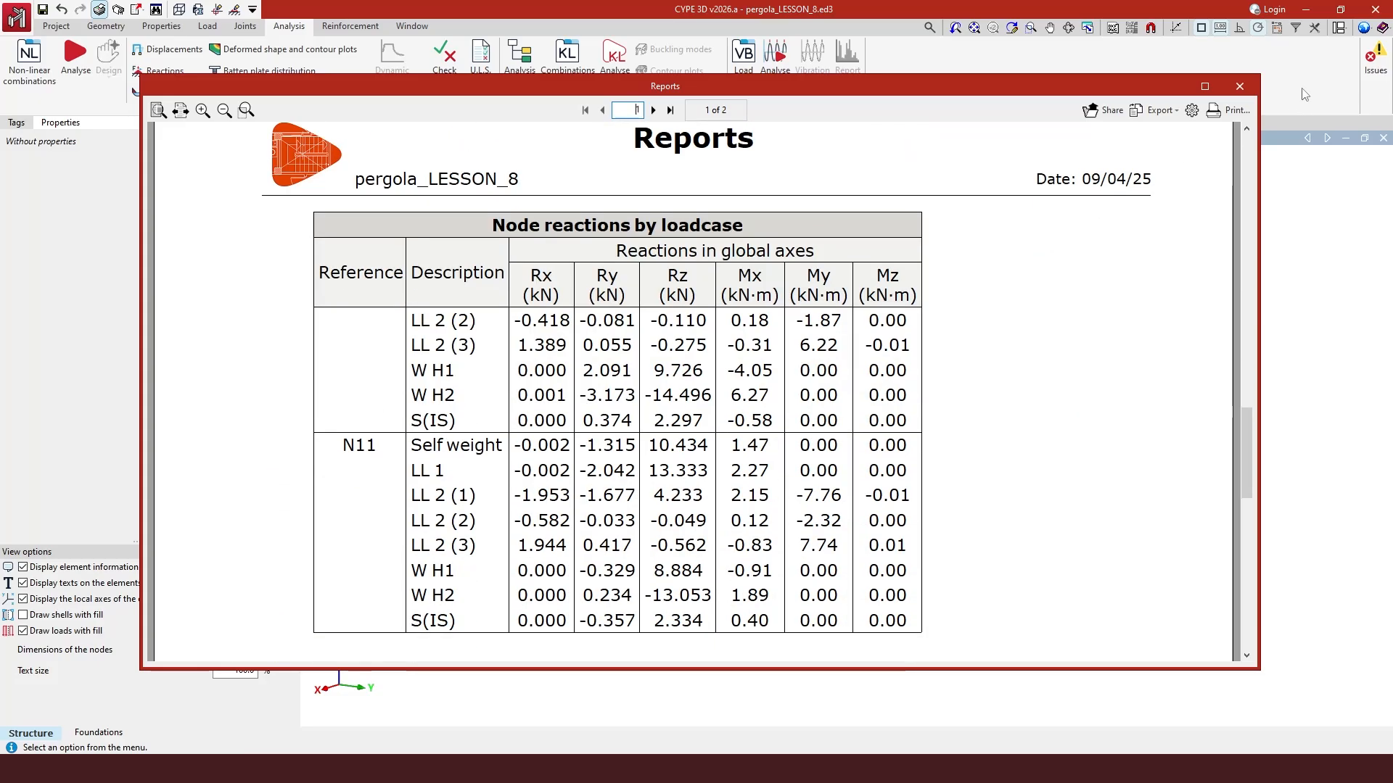
pyautogui.click(1240, 86)
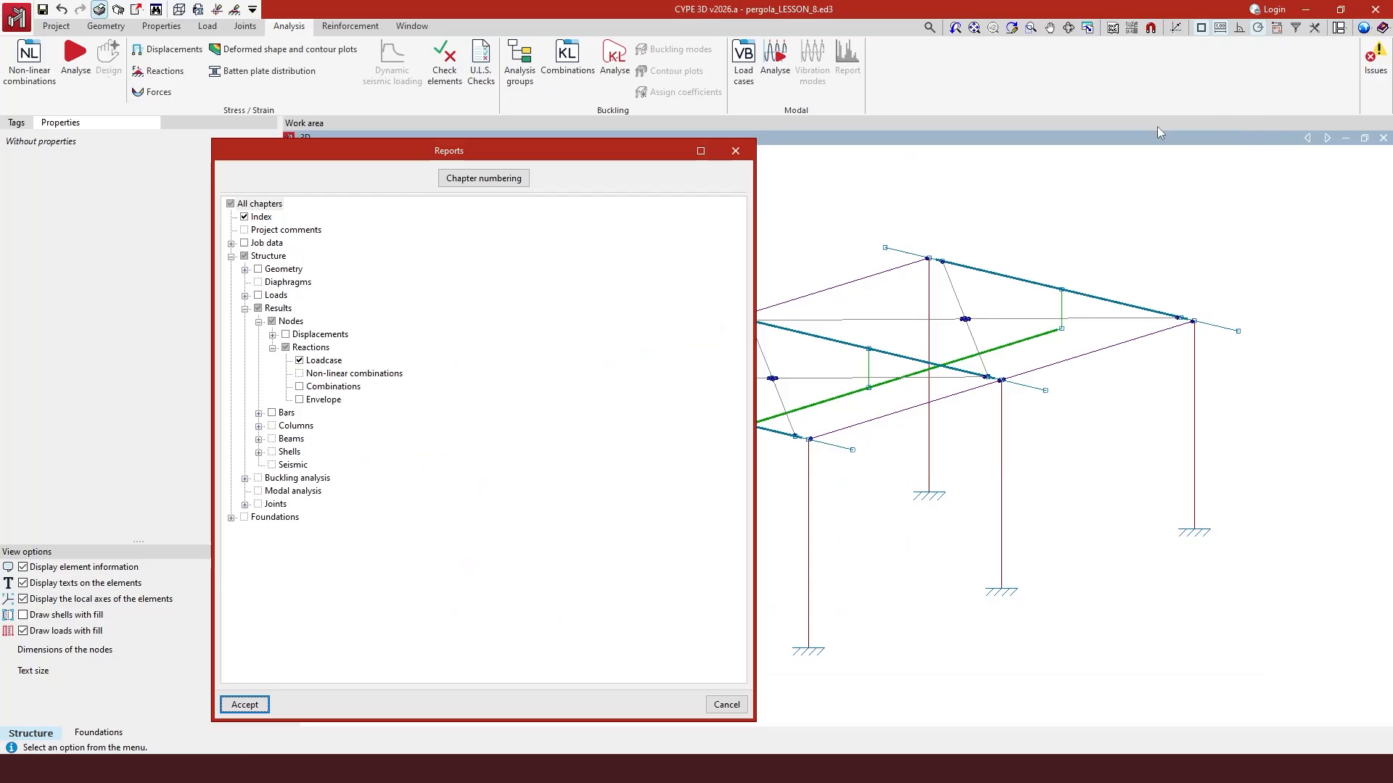
pyautogui.click(737, 151)
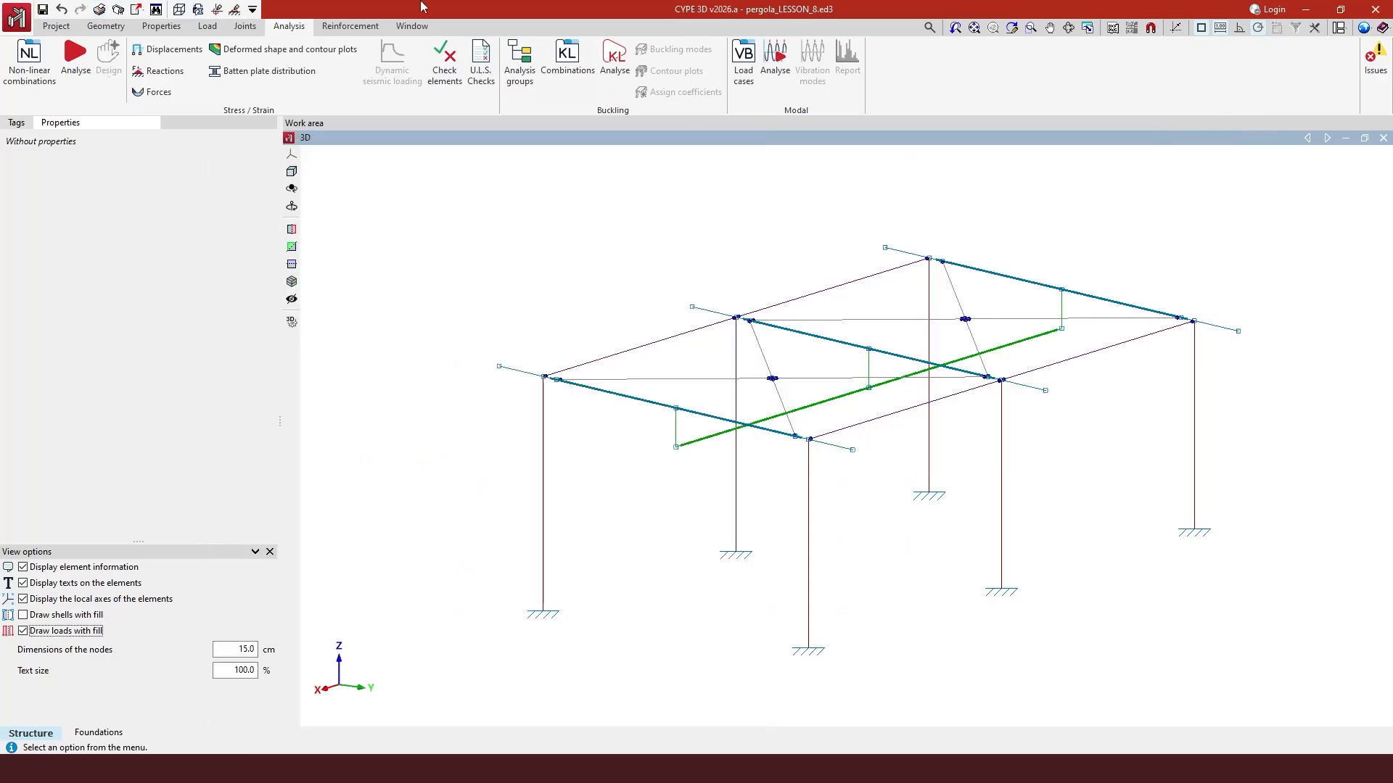
# - Generate a selected-elements report for the central HE 260 A beam, adding bar force envelopes to the default geometry chapters
pyautogui.click(198, 11)
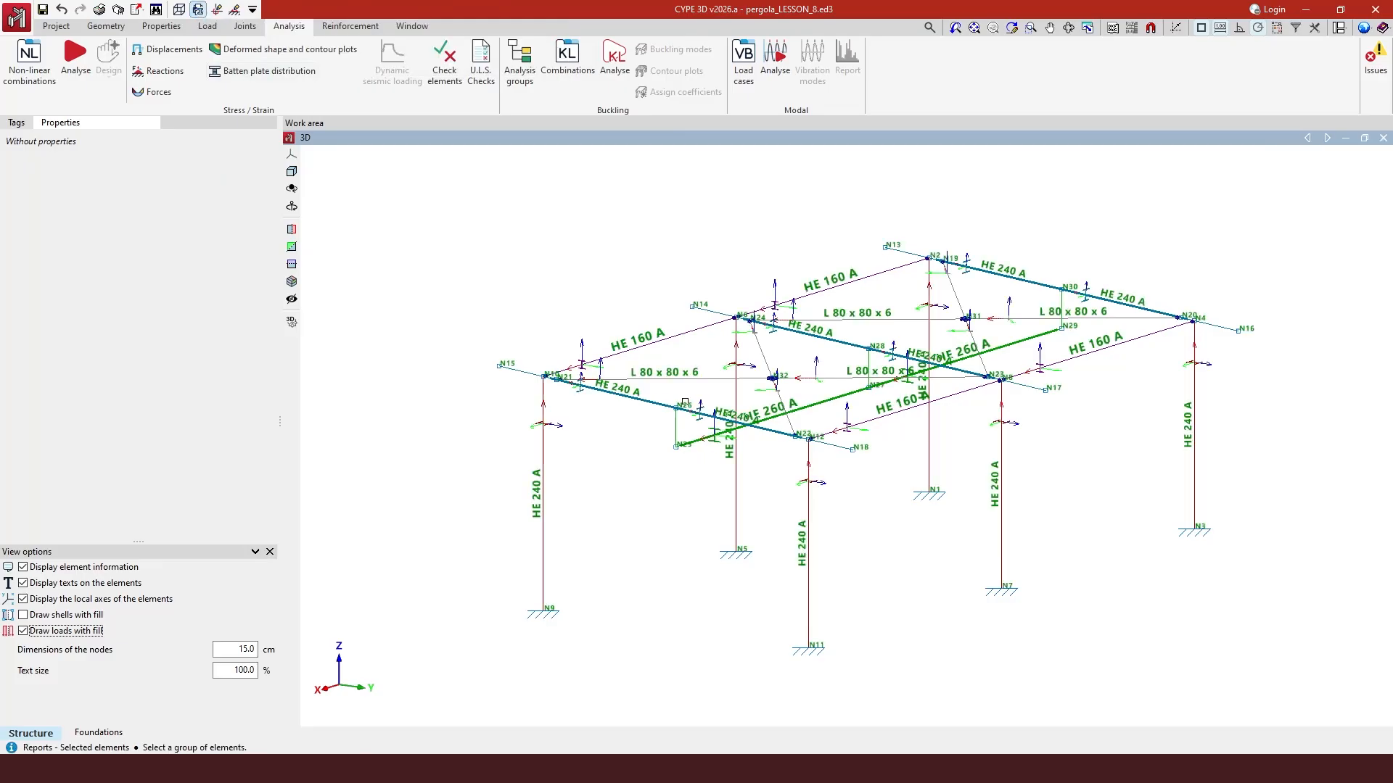
pyautogui.click(718, 436)
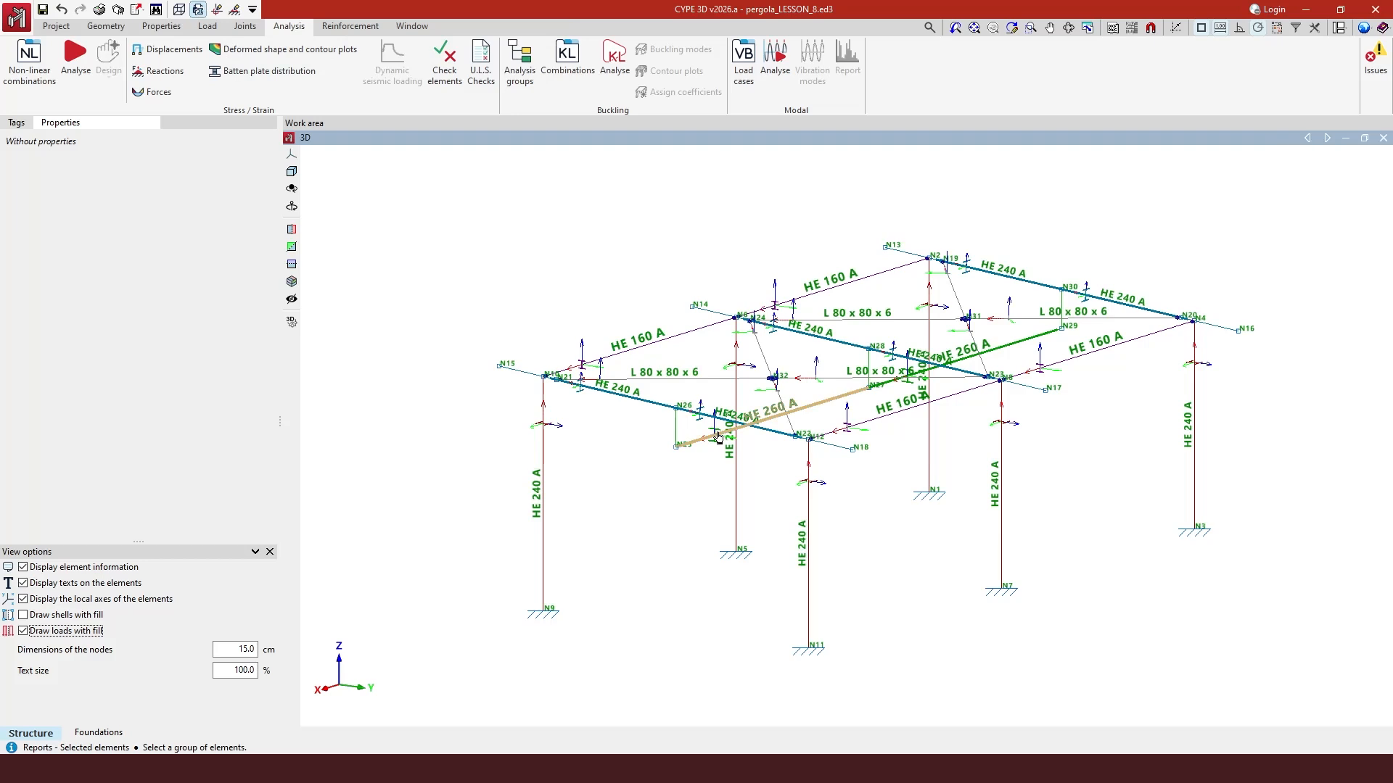
pyautogui.rightClick(718, 436)
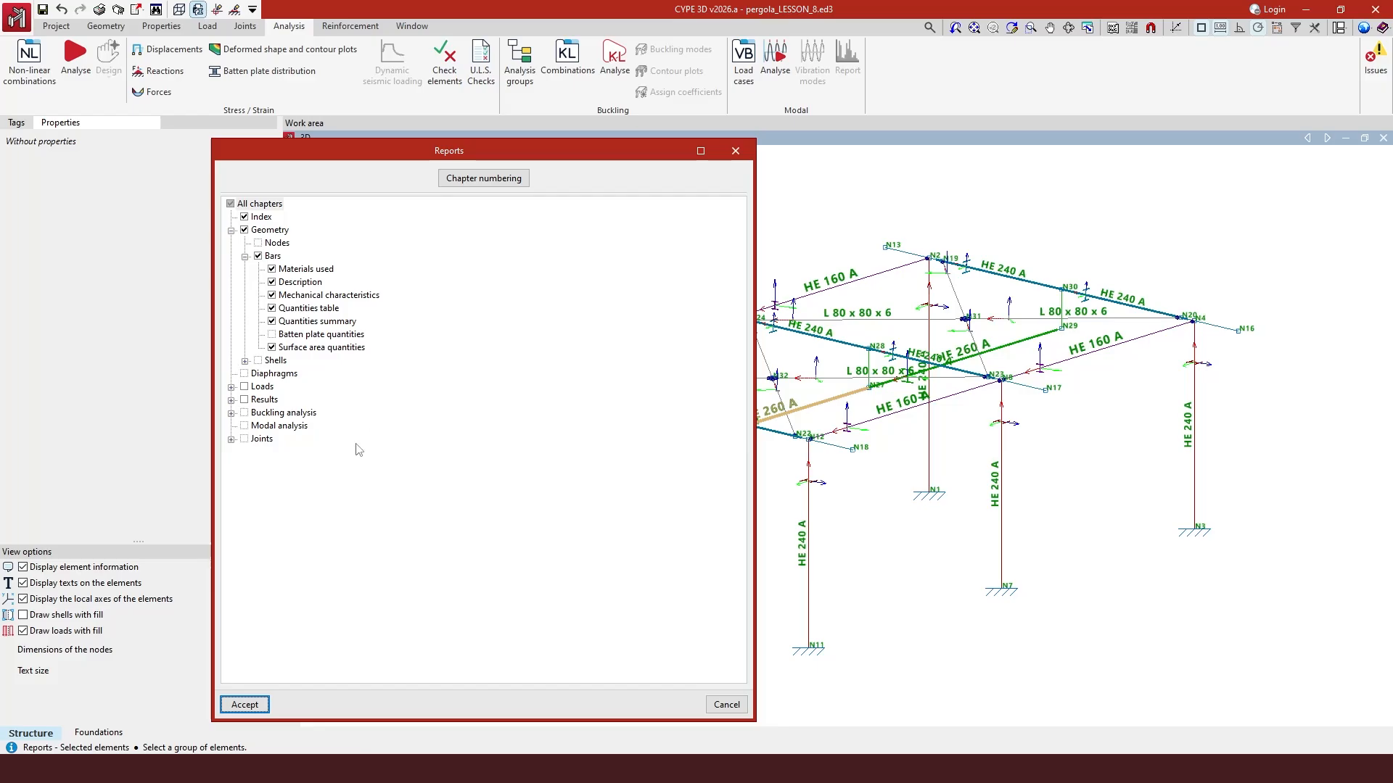
pyautogui.click(230, 399)
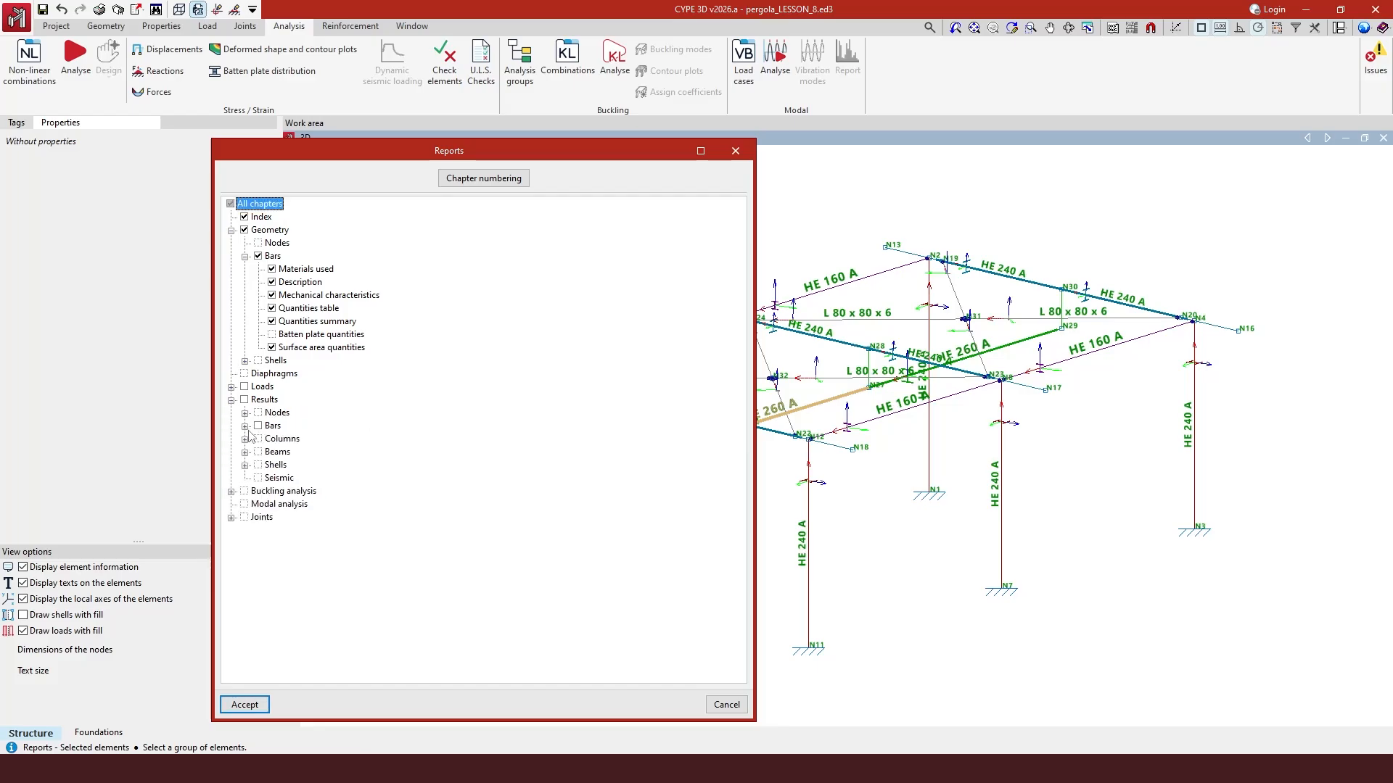
pyautogui.click(245, 426)
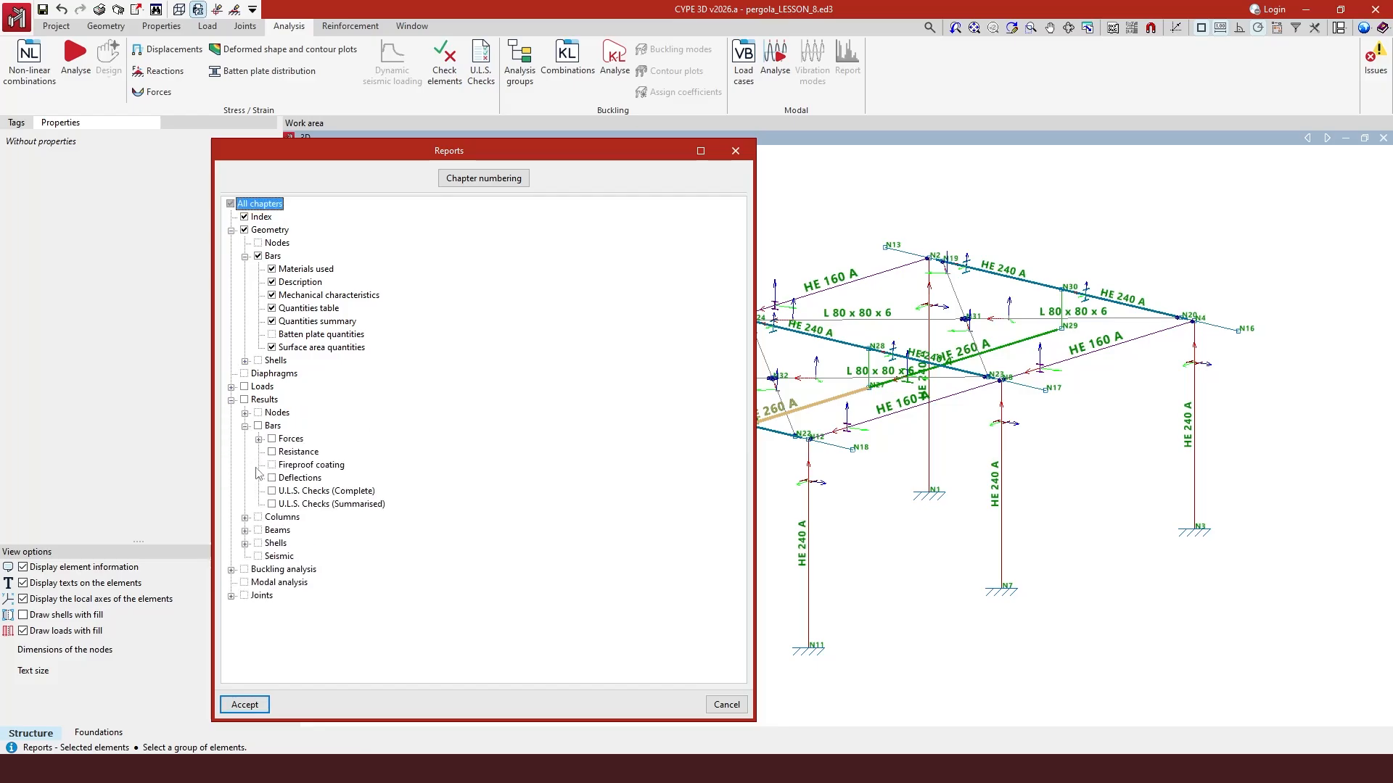
pyautogui.click(258, 440)
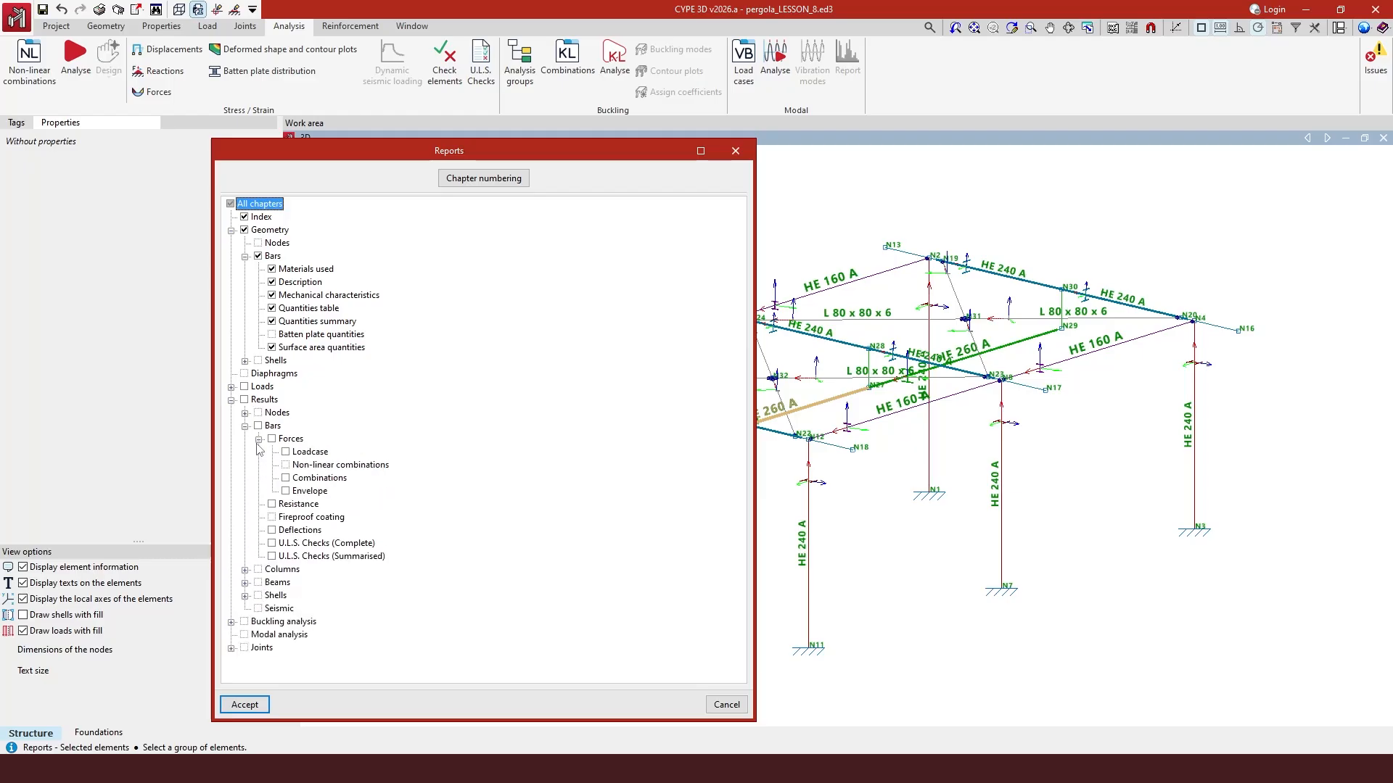
pyautogui.click(286, 492)
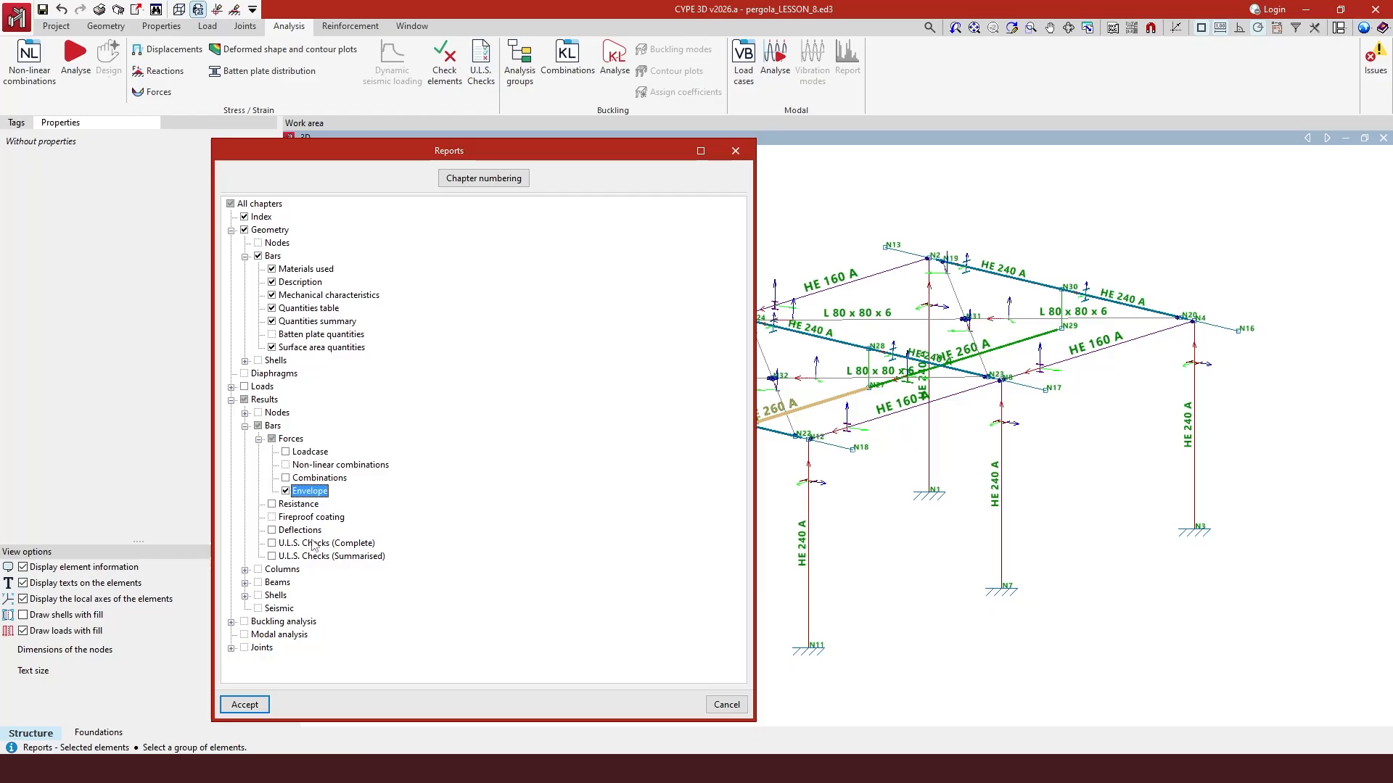
pyautogui.click(246, 584)
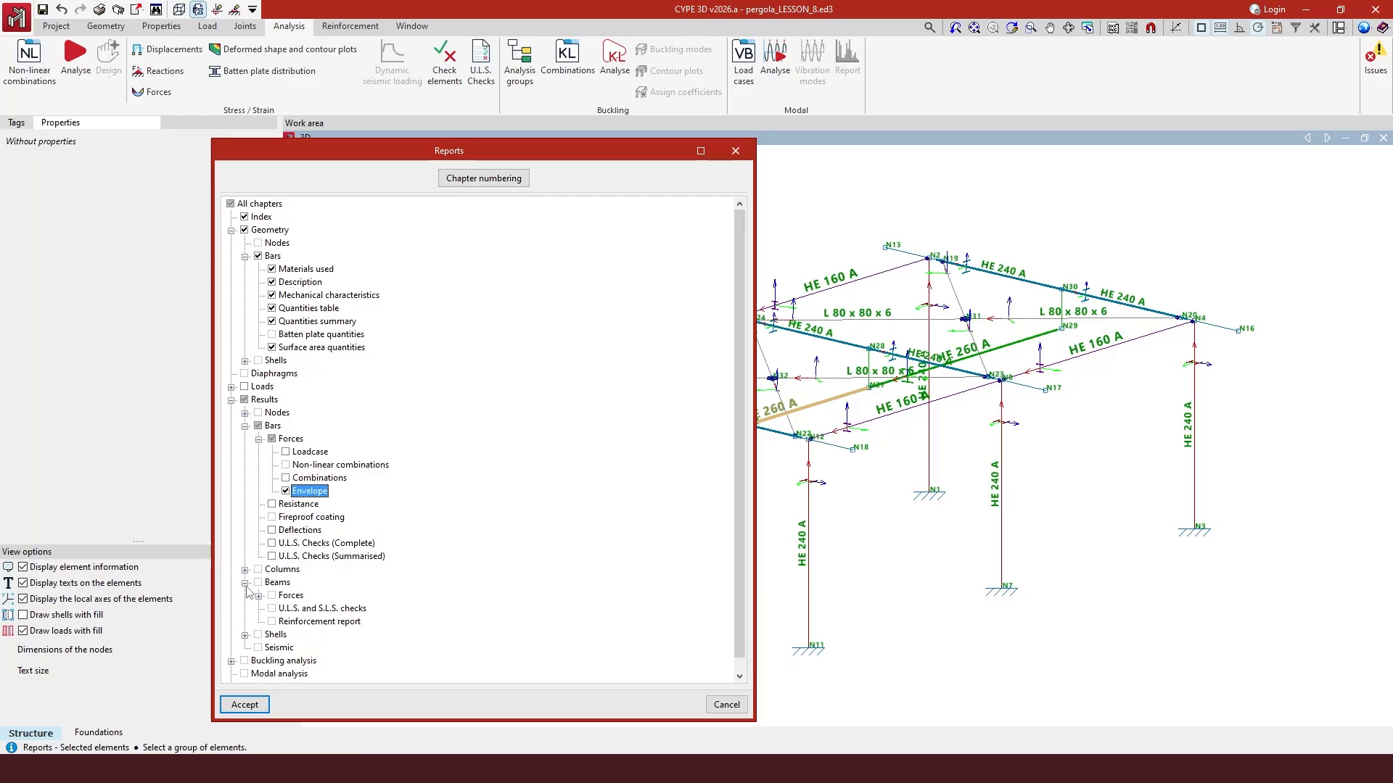
pyautogui.scroll(-1, 251, 599)
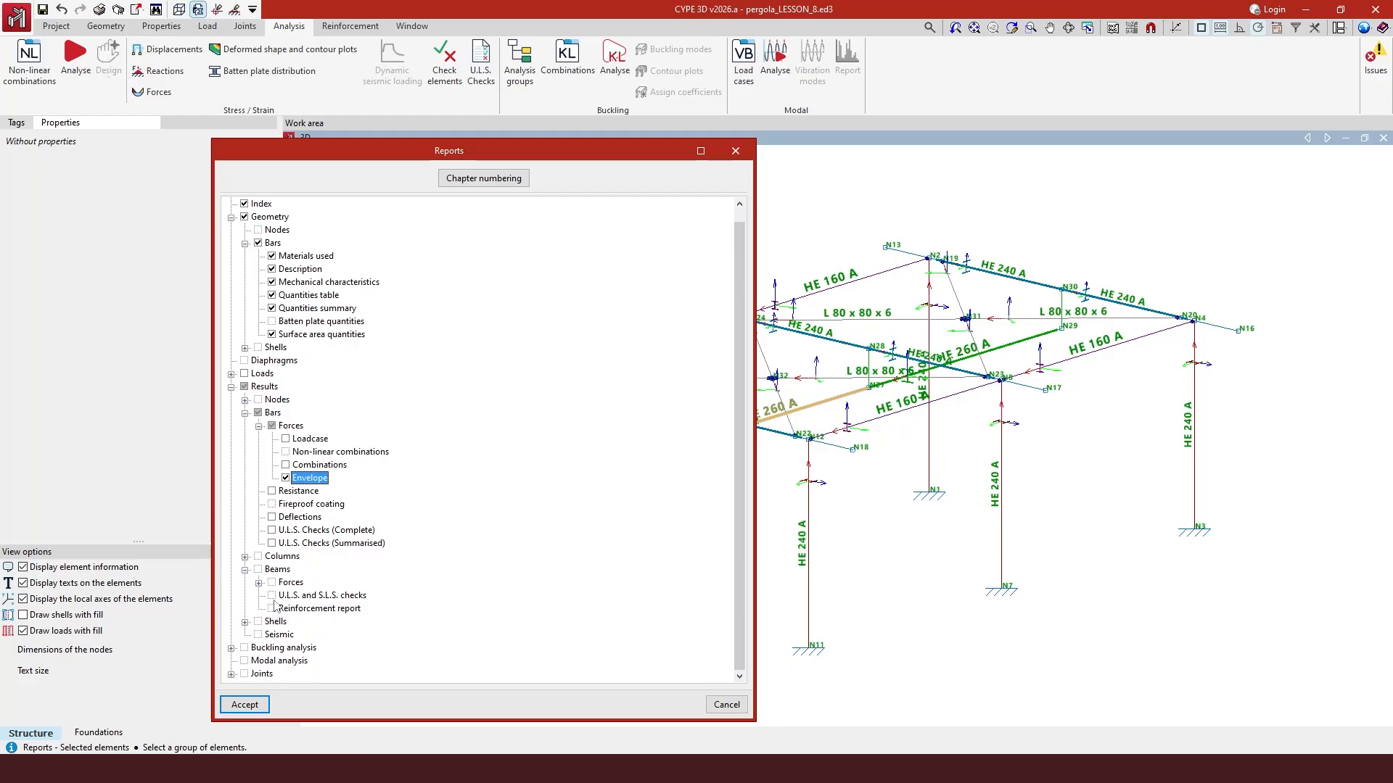
pyautogui.click(280, 596)
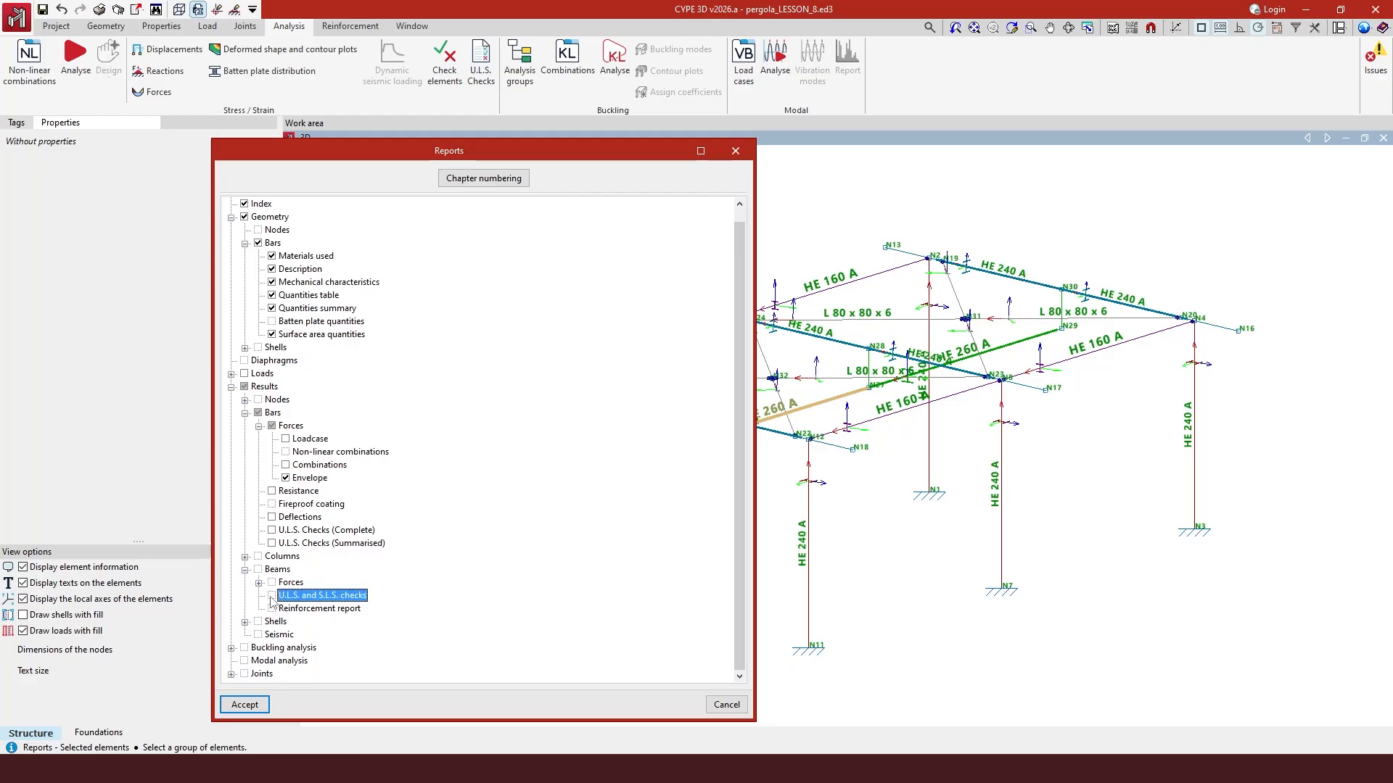
pyautogui.click(245, 705)
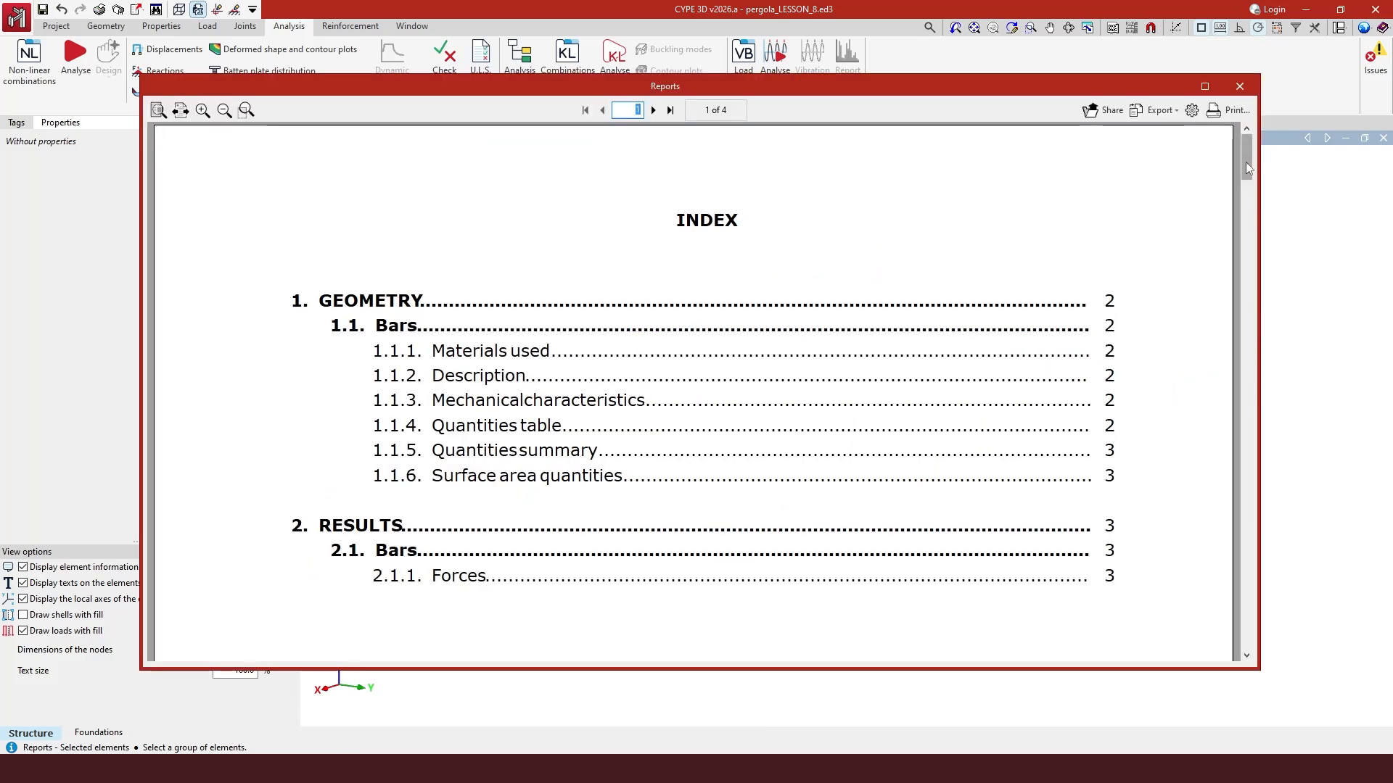
# - Browse the beam report and its export formats, then close it and the report settings
pyautogui.moveTo(1246, 163); pyautogui.dragTo(1281, 464)
pyautogui.click(1156, 111)
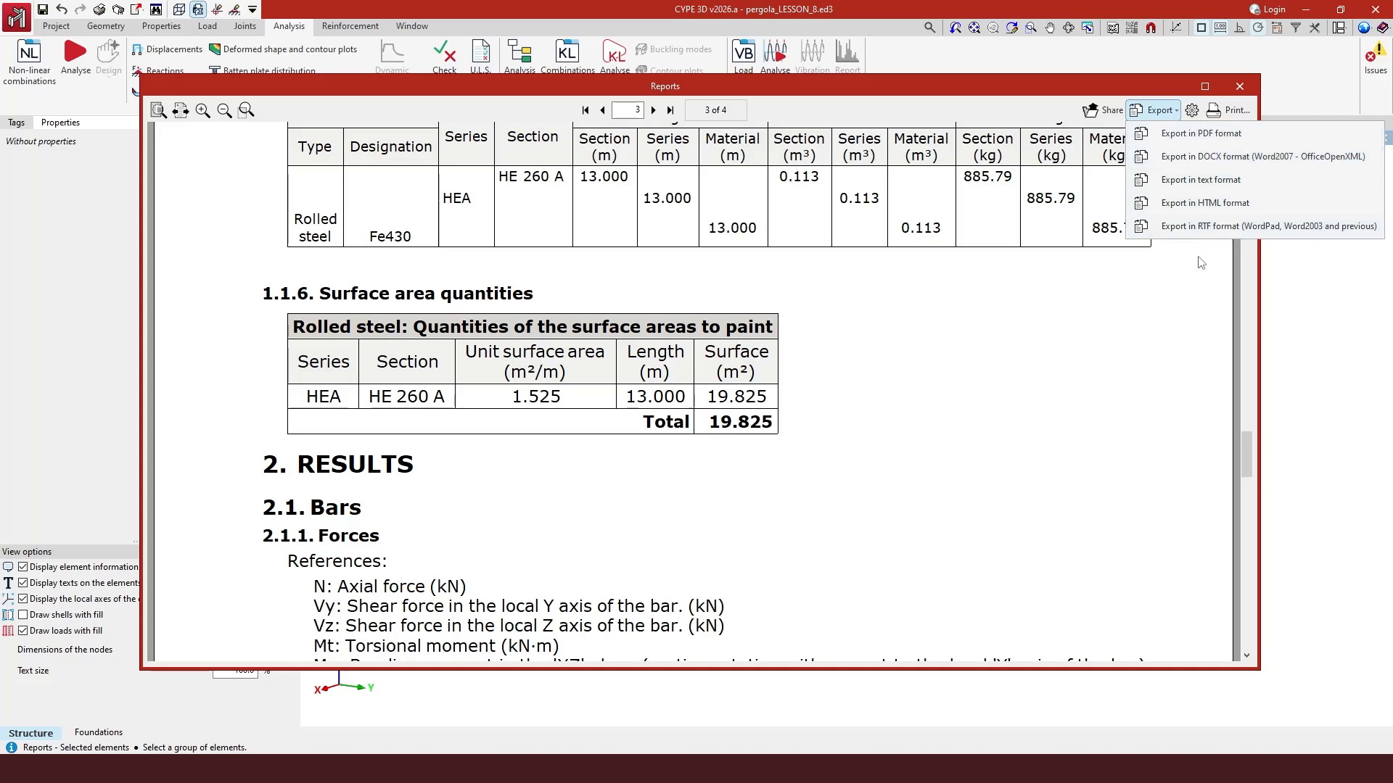
pyautogui.click(1245, 93)
pyautogui.click(1245, 93)
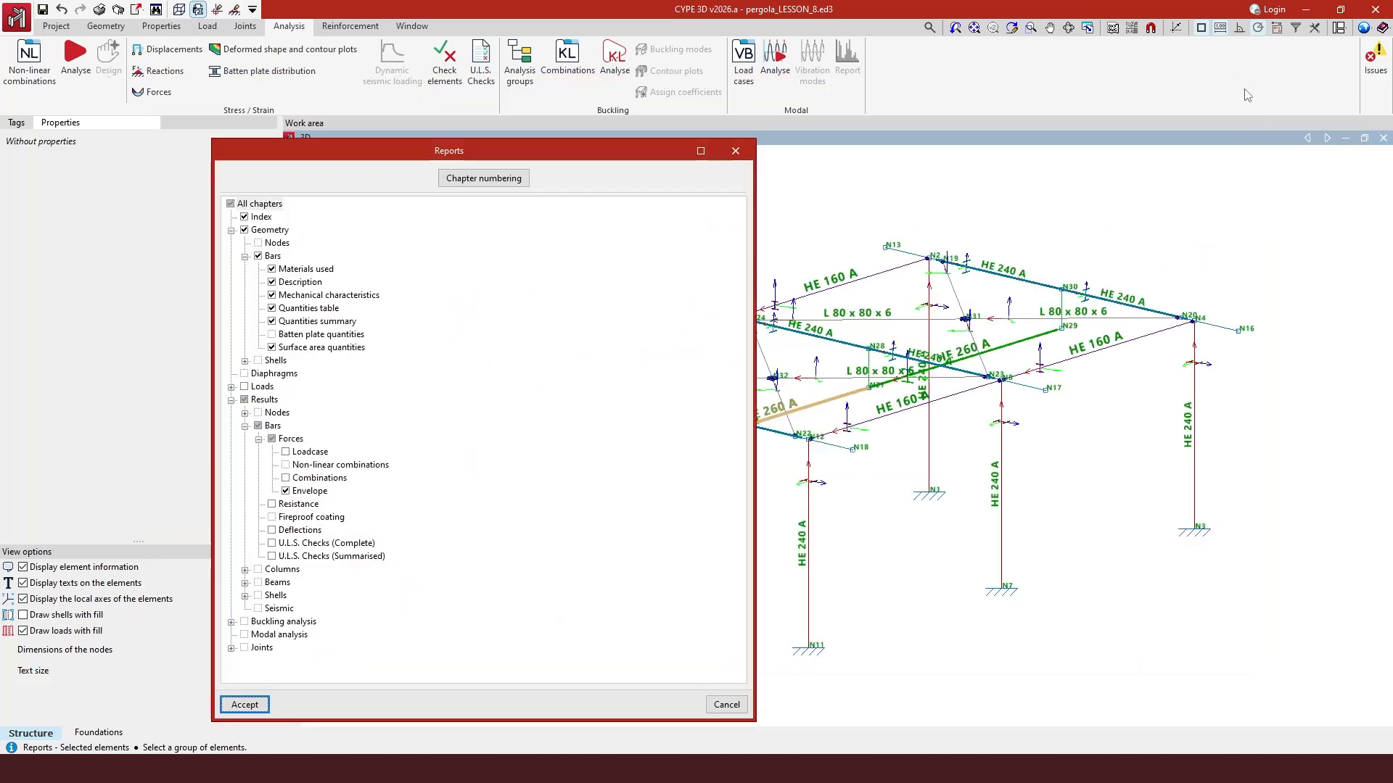
pyautogui.click(737, 151)
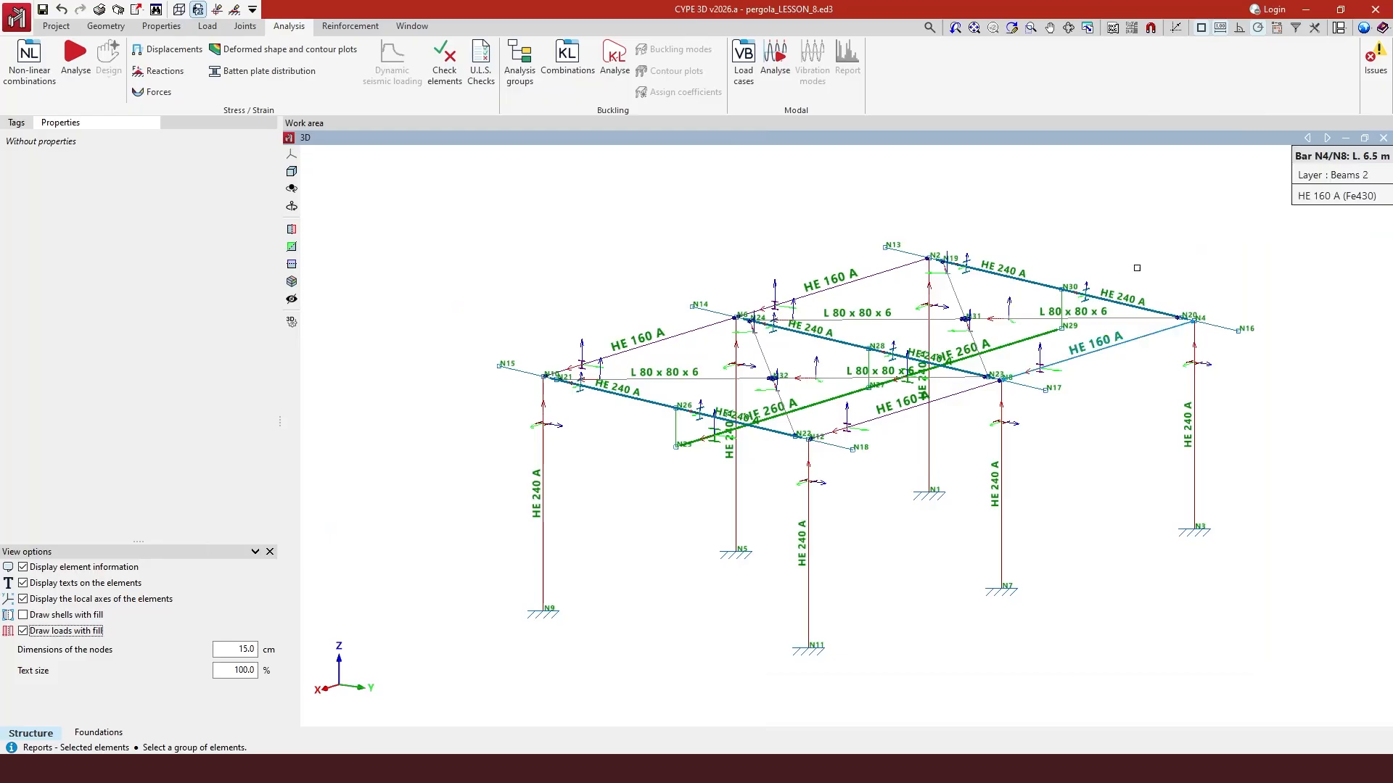